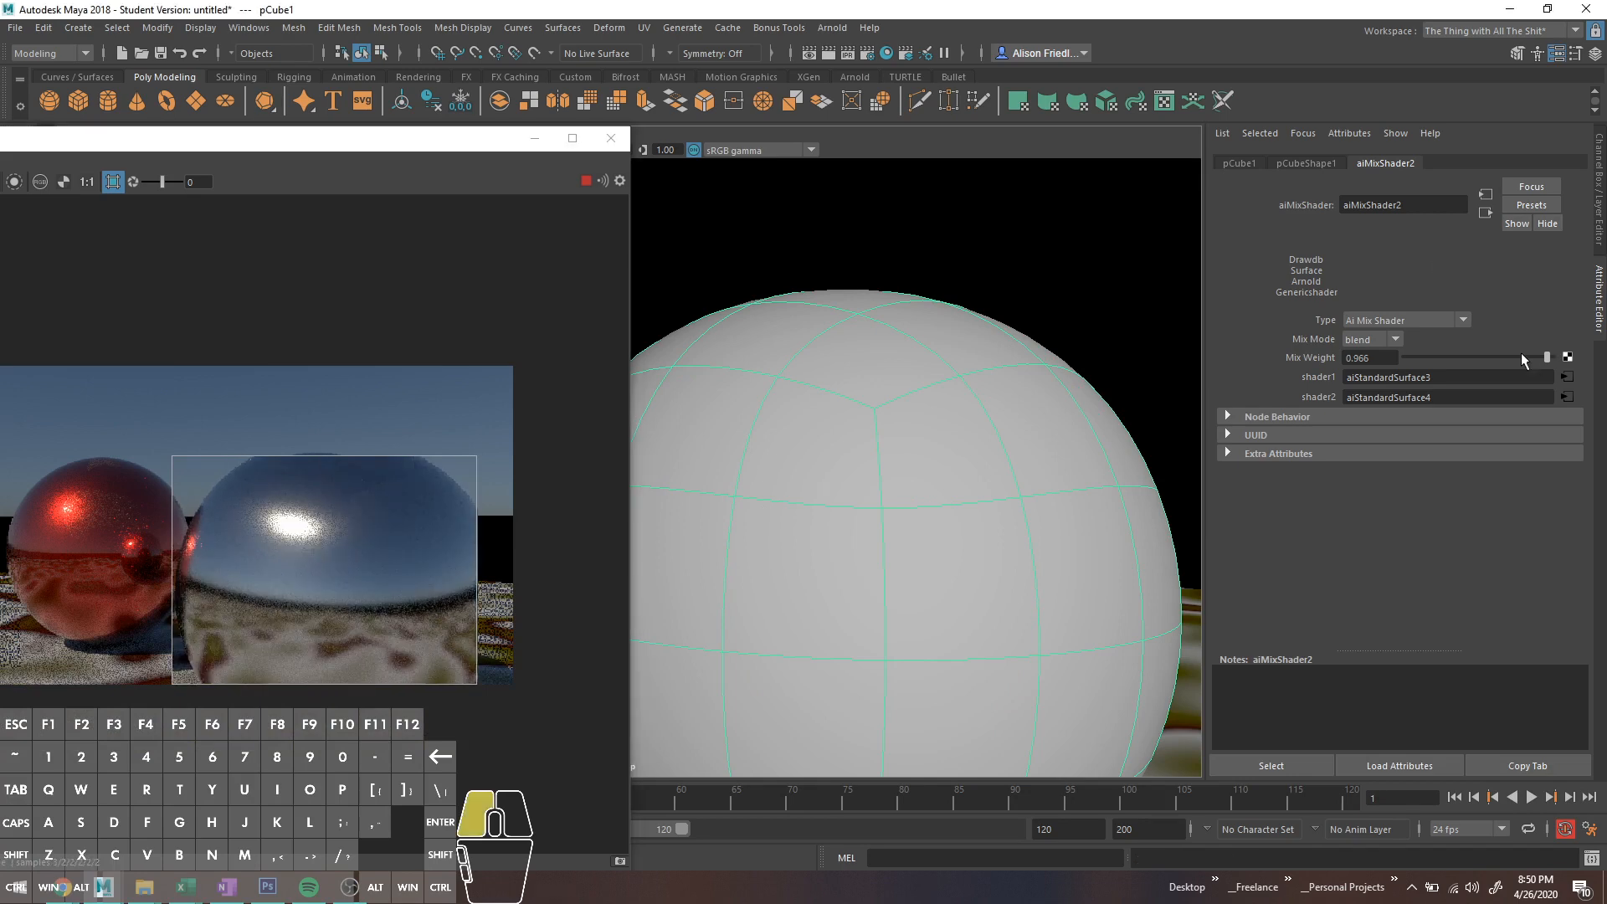
Step: Test the mix shader's blend by lowering the mix weight to 0.000 and raising it to 0.966
{"action": "left_click_drag", "start_coordinate": [1520, 355], "coordinate": [1292, 375]}
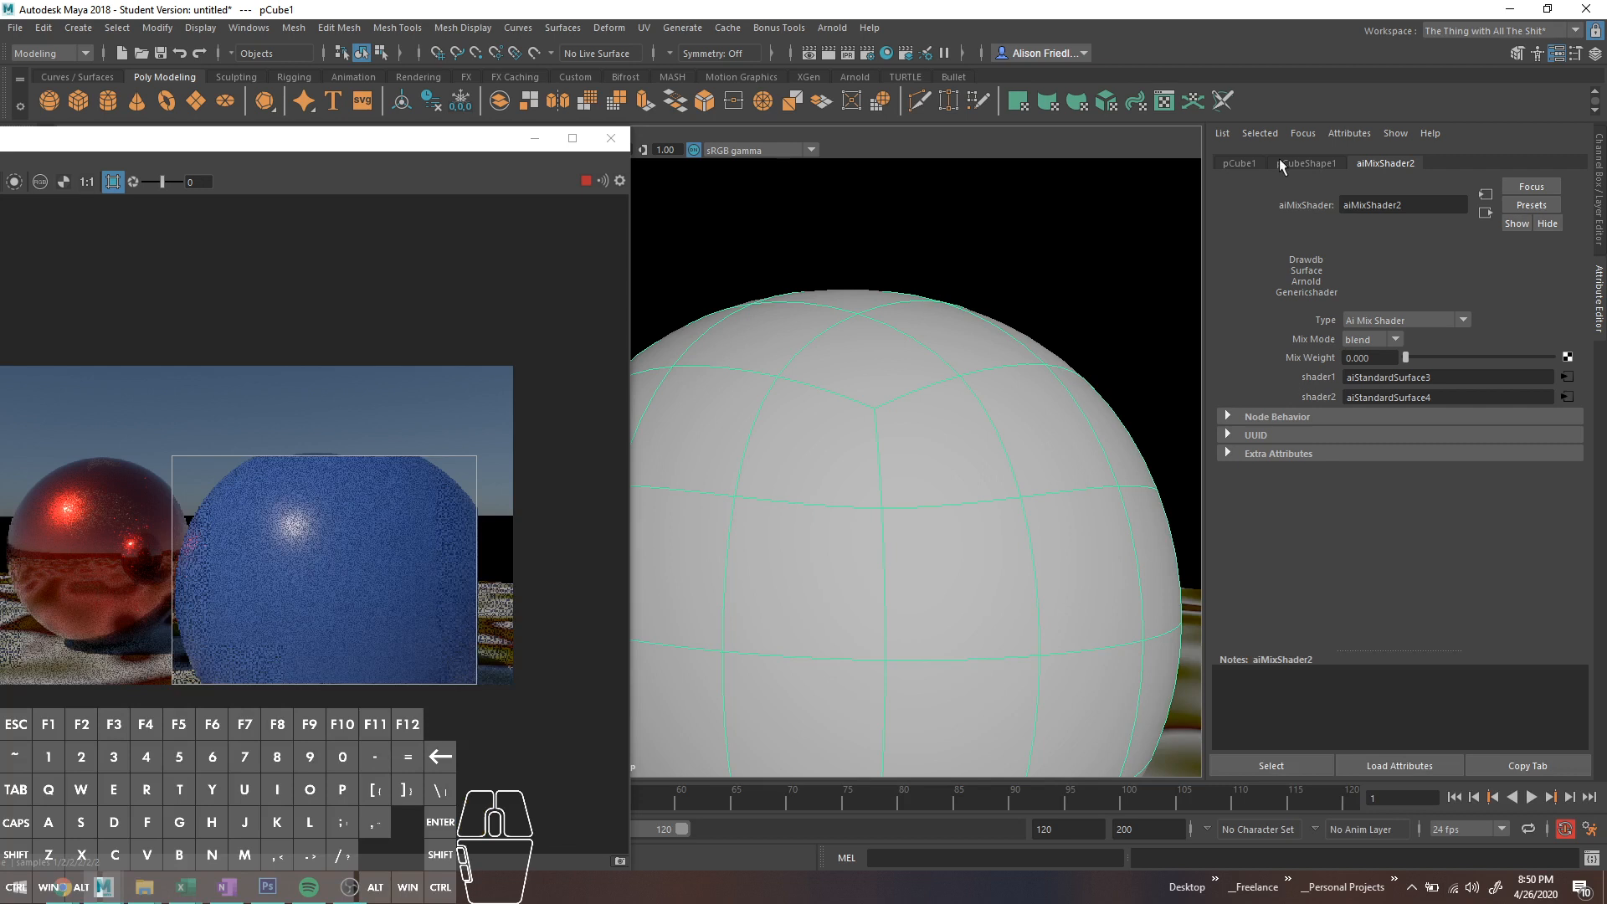
{"action": "left_click_drag", "start_coordinate": [1545, 365], "coordinate": [1545, 366]}
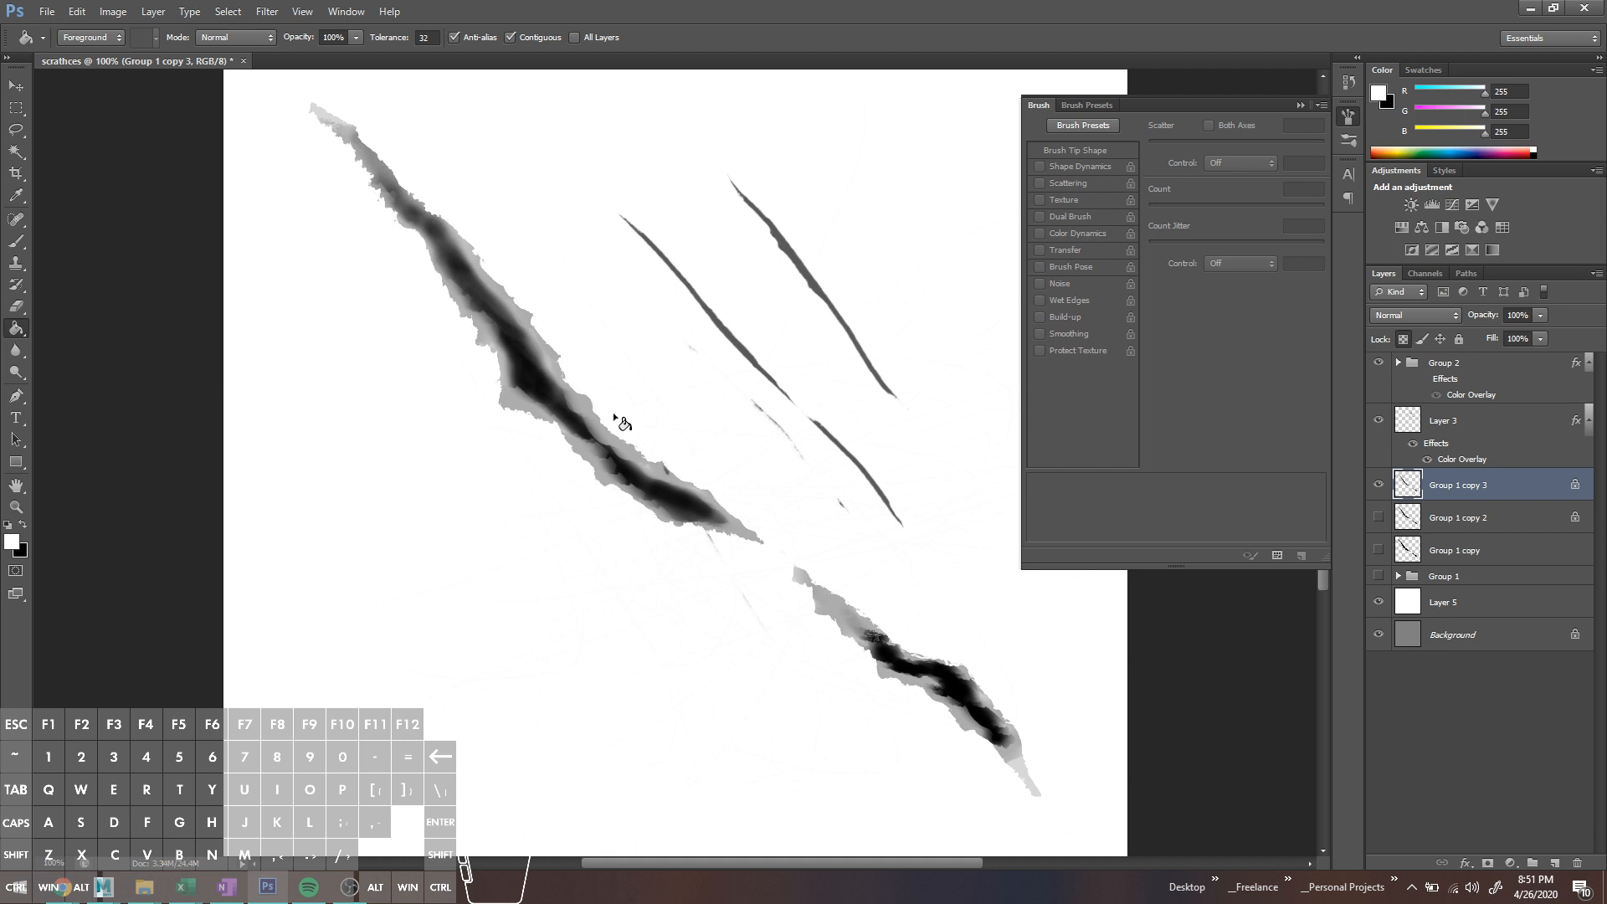
Step: Return to Maya, connect a File texture using MixScratch.png to the mix shader's Mix Weight, and enable Alpha is Luminance
{"action": "left_click", "coordinate": [1537, 8]}
{"action": "left_click", "coordinate": [1536, 8]}
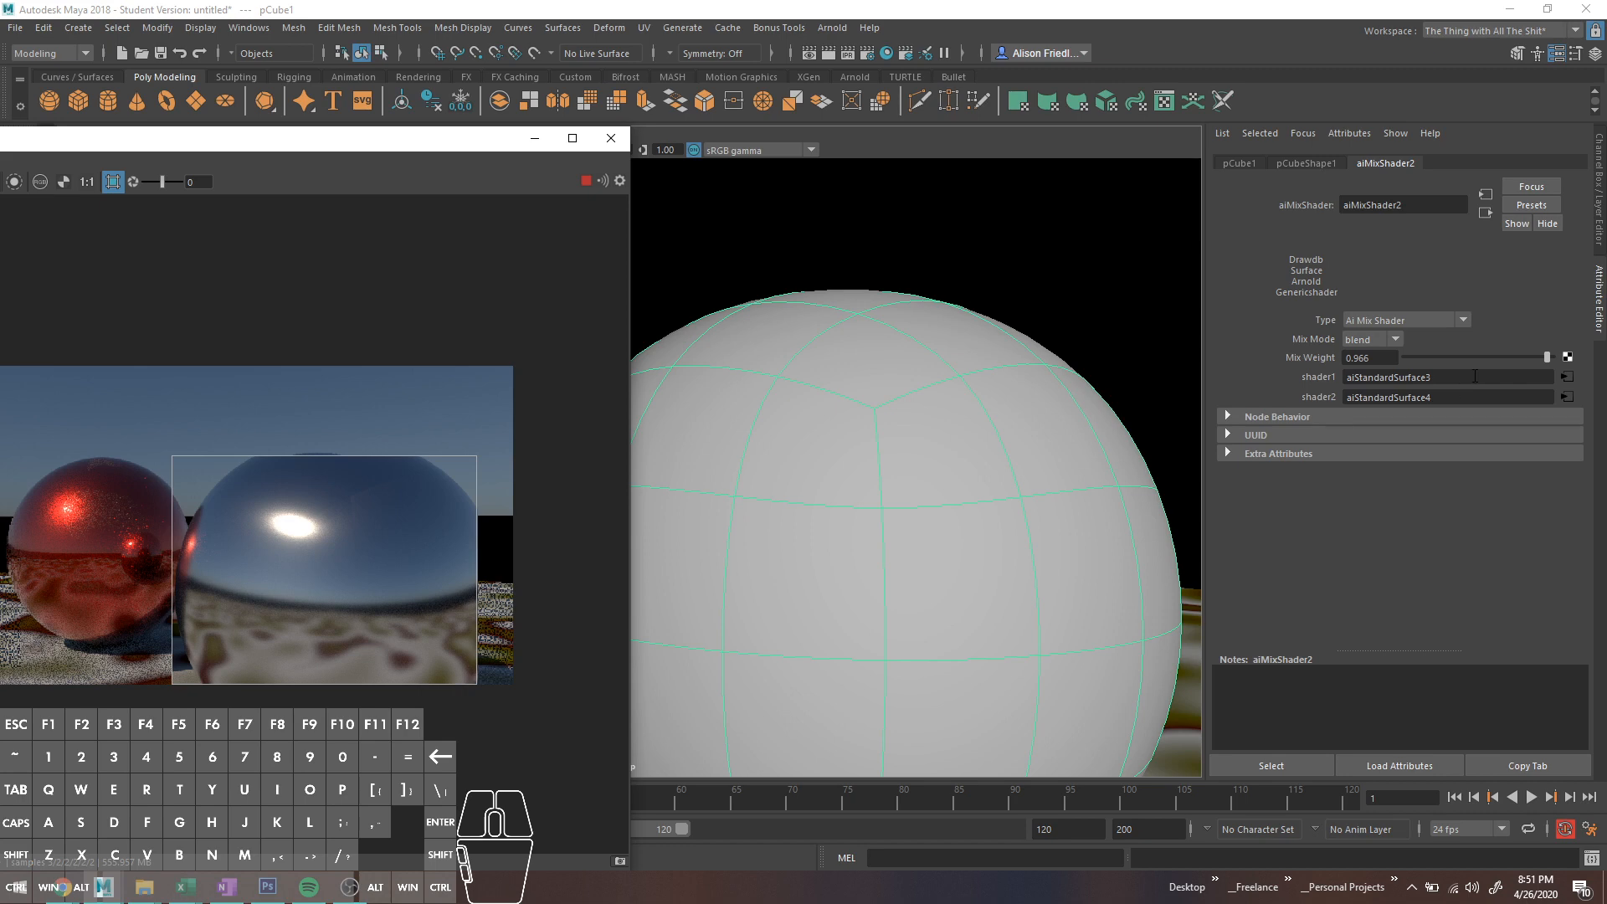
{"action": "left_click", "coordinate": [1567, 377]}
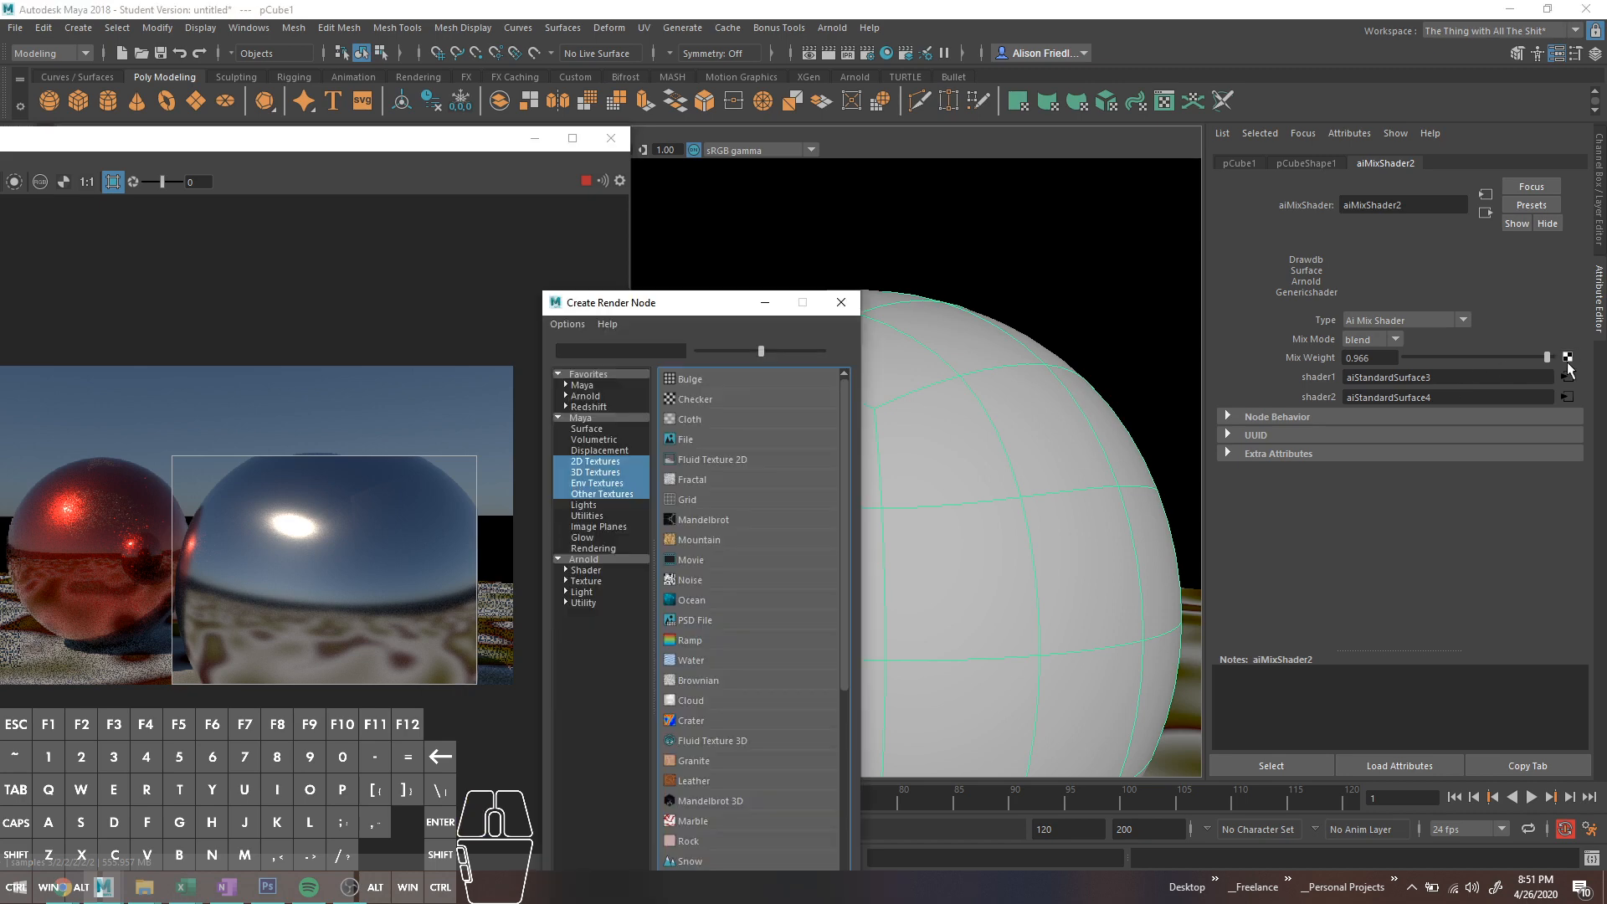
{"action": "left_click", "coordinate": [687, 438]}
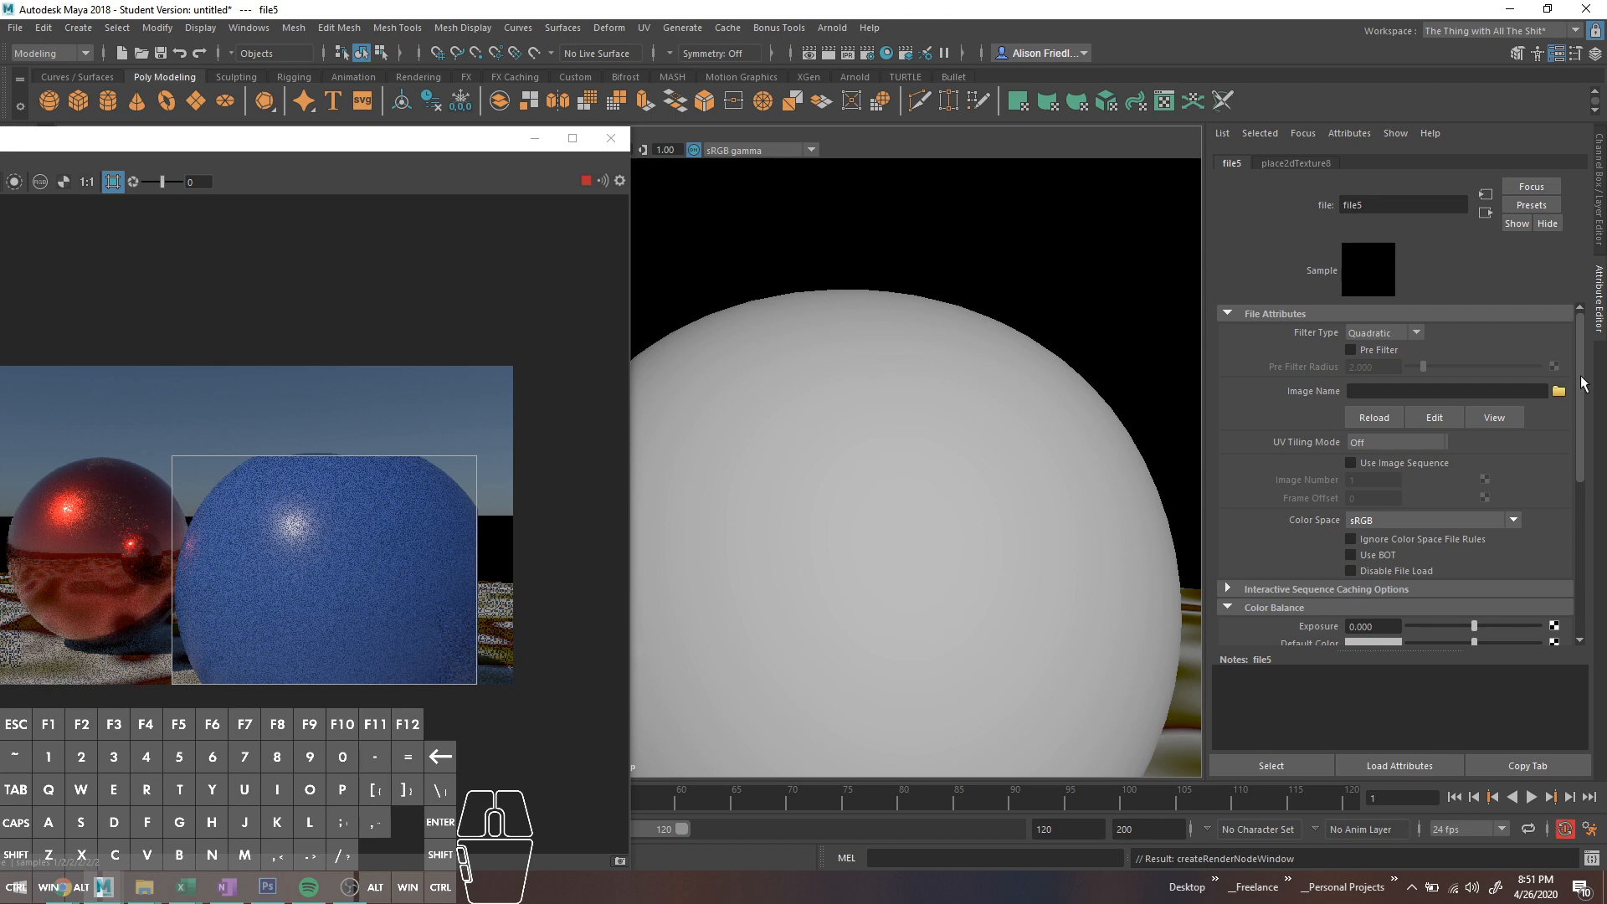
{"action": "left_click", "coordinate": [1559, 391]}
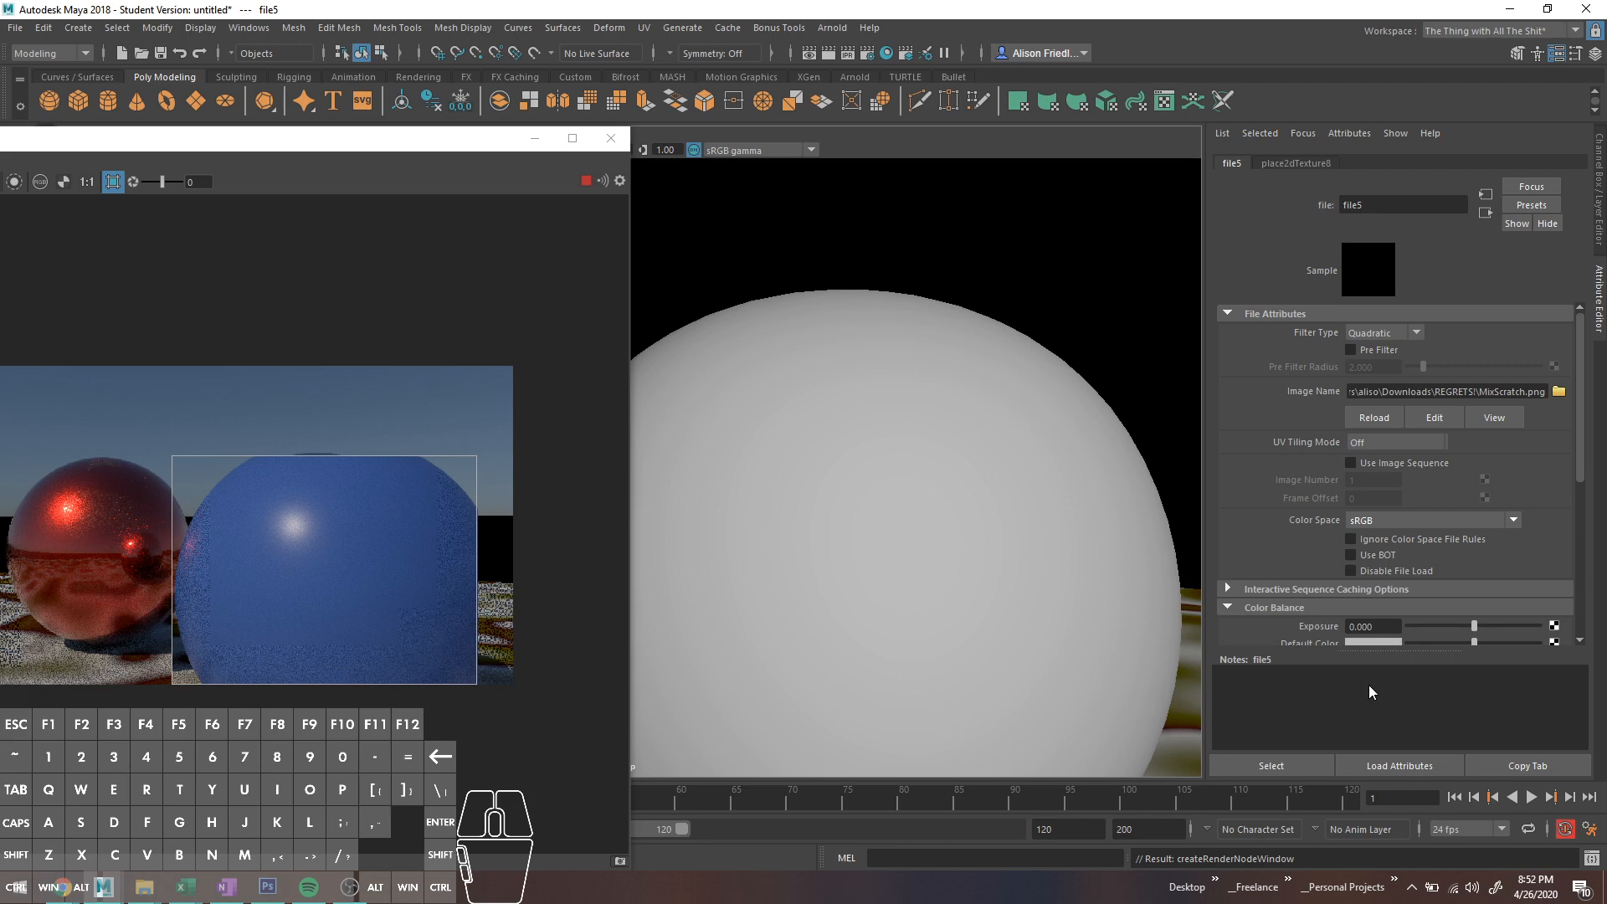
{"action": "scroll", "coordinate": [1380, 626], "scroll_direction": "down", "scroll_amount": 3}
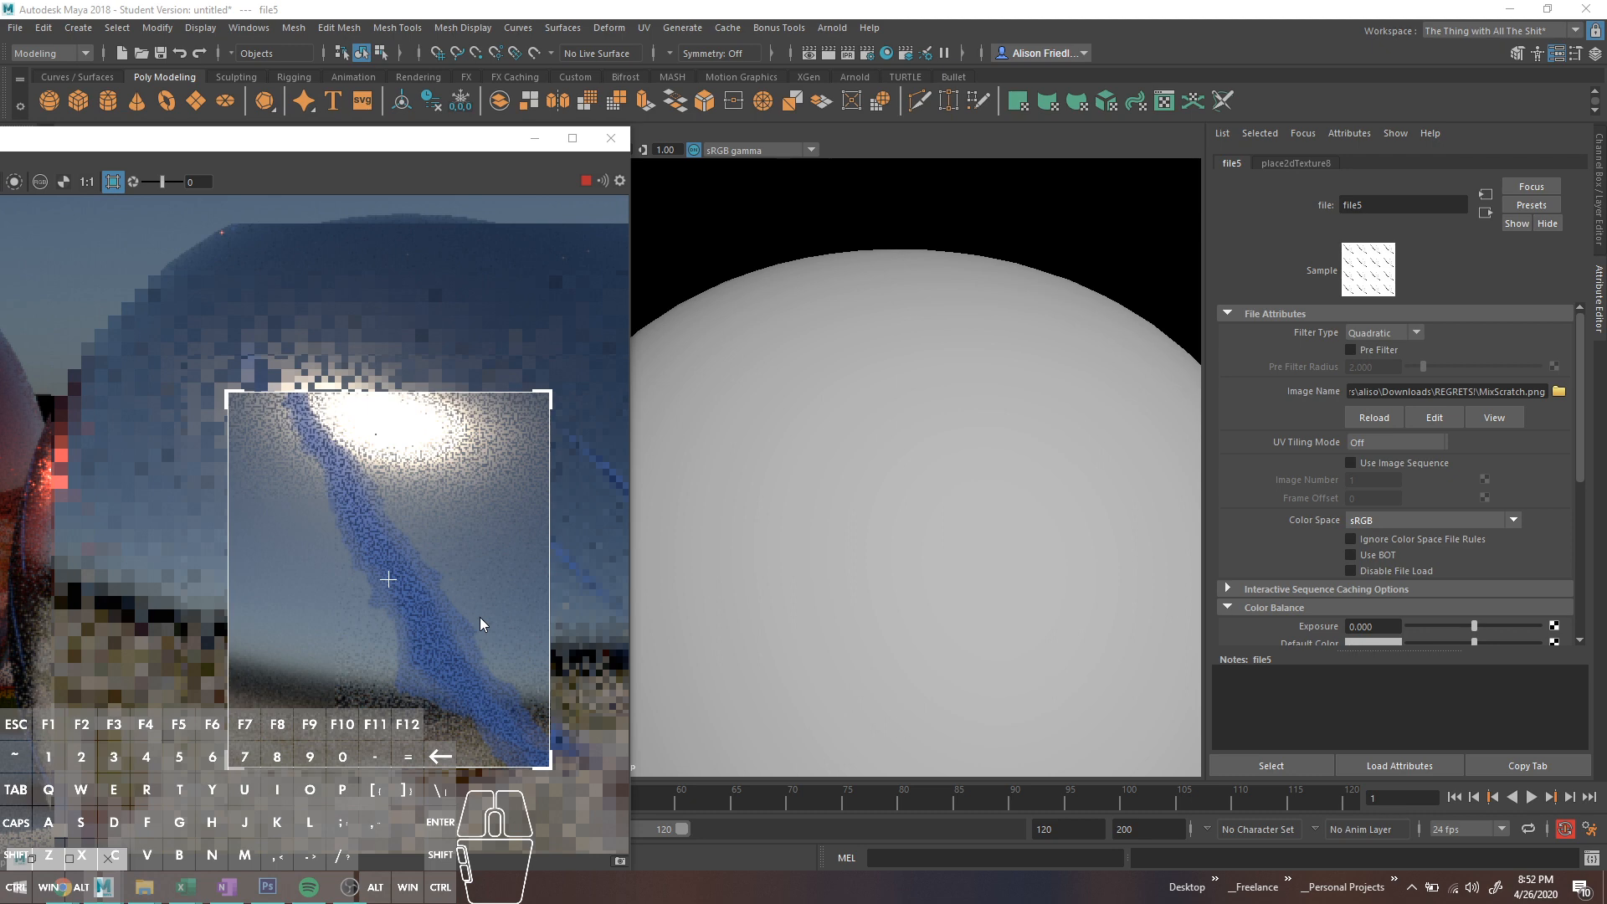
Step: Reopen the sphere's mix weight texture and invert it to swap the two shaders
{"action": "left_click", "coordinate": [480, 618]}
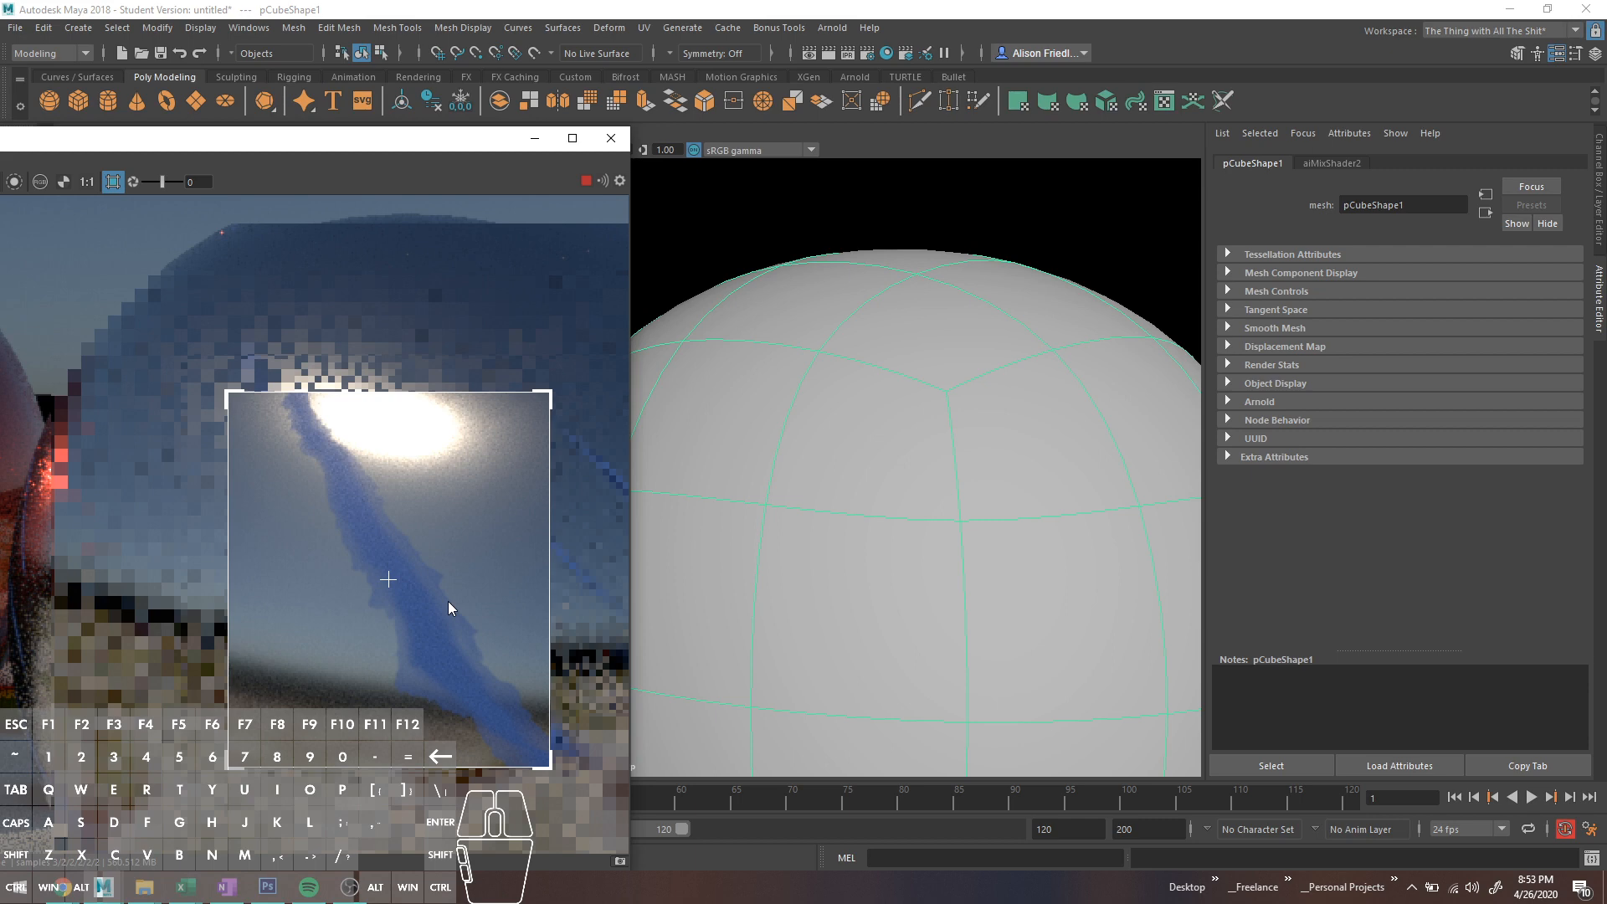
{"action": "left_click", "coordinate": [448, 601]}
{"action": "left_click", "coordinate": [1568, 362]}
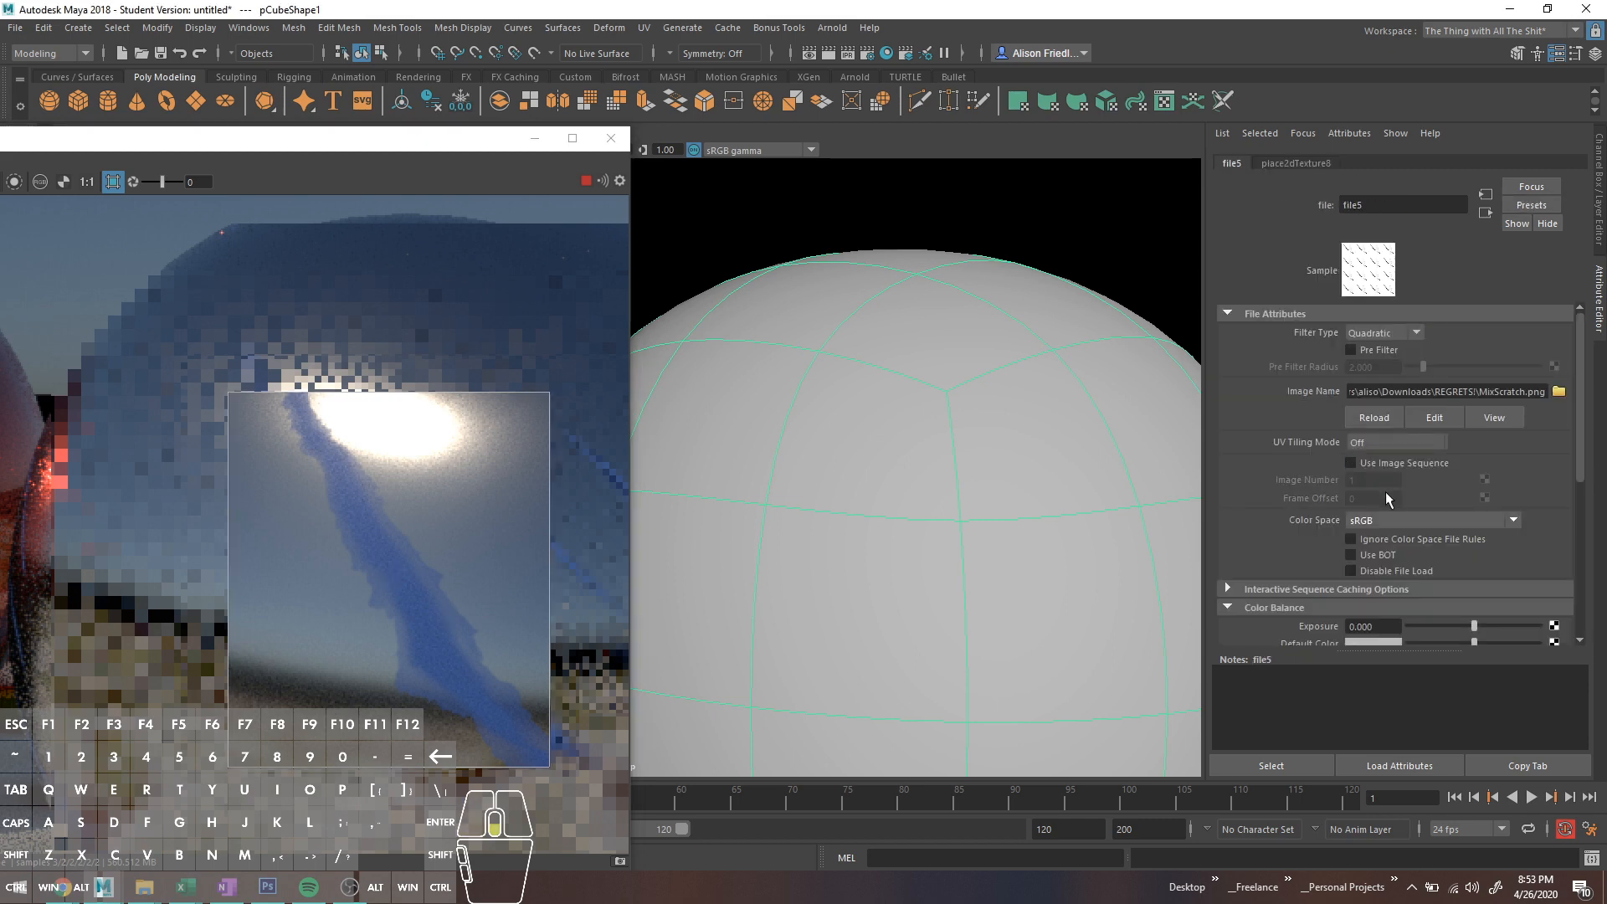
{"action": "scroll", "coordinate": [1385, 491], "scroll_direction": "down", "scroll_amount": 5}
{"action": "left_click", "coordinate": [1370, 553]}
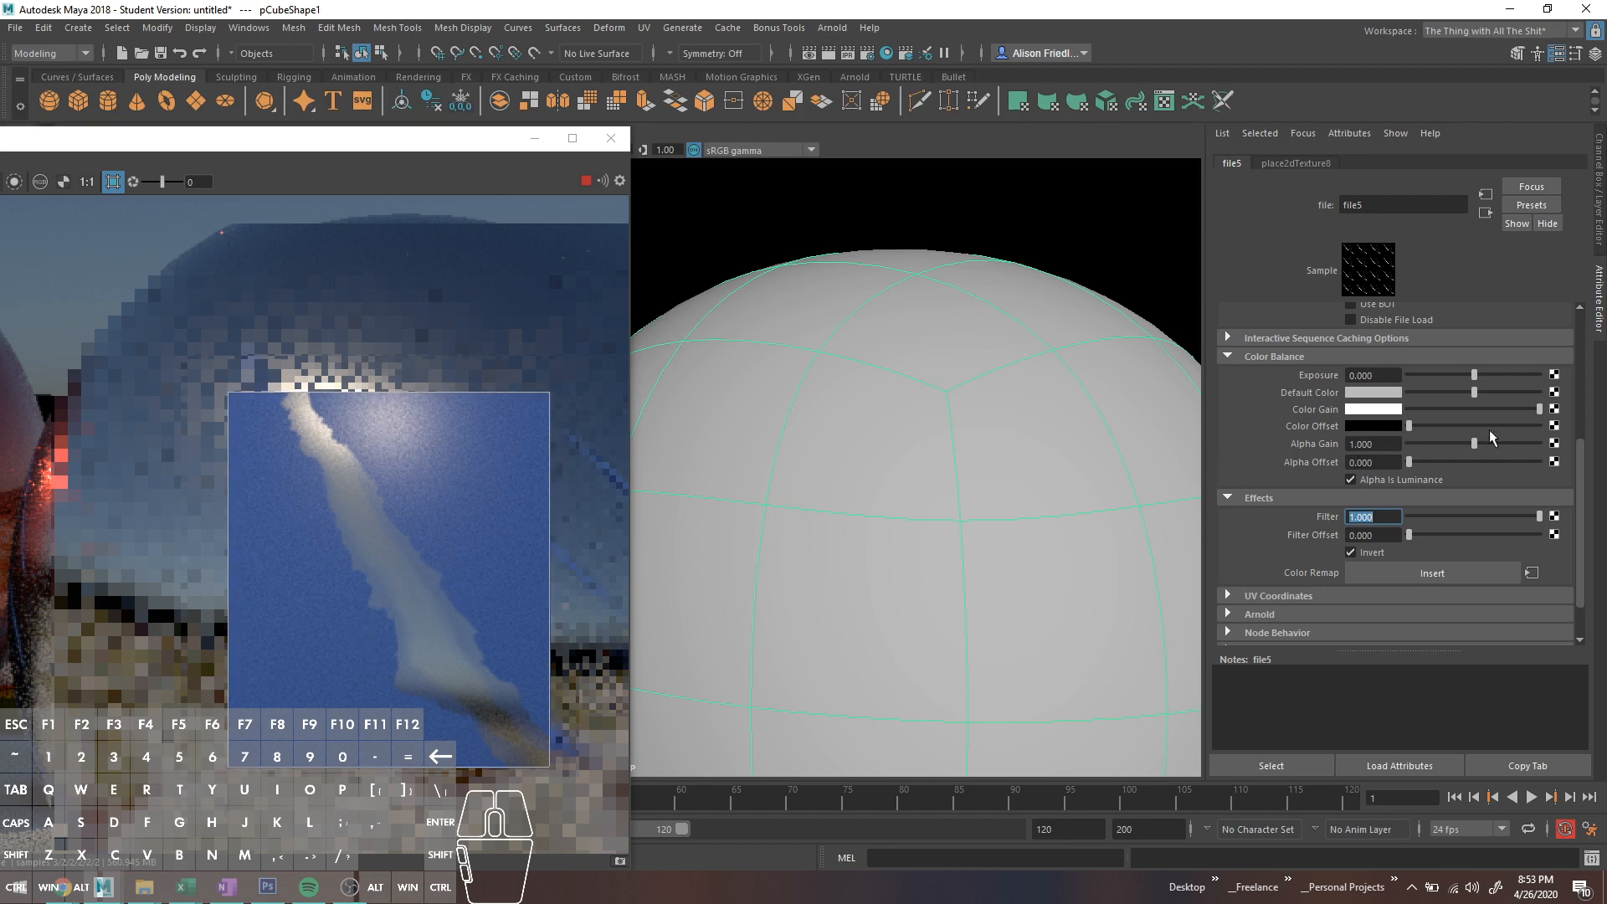
{"action": "scroll", "coordinate": [1549, 380], "scroll_direction": "up", "scroll_amount": 5}
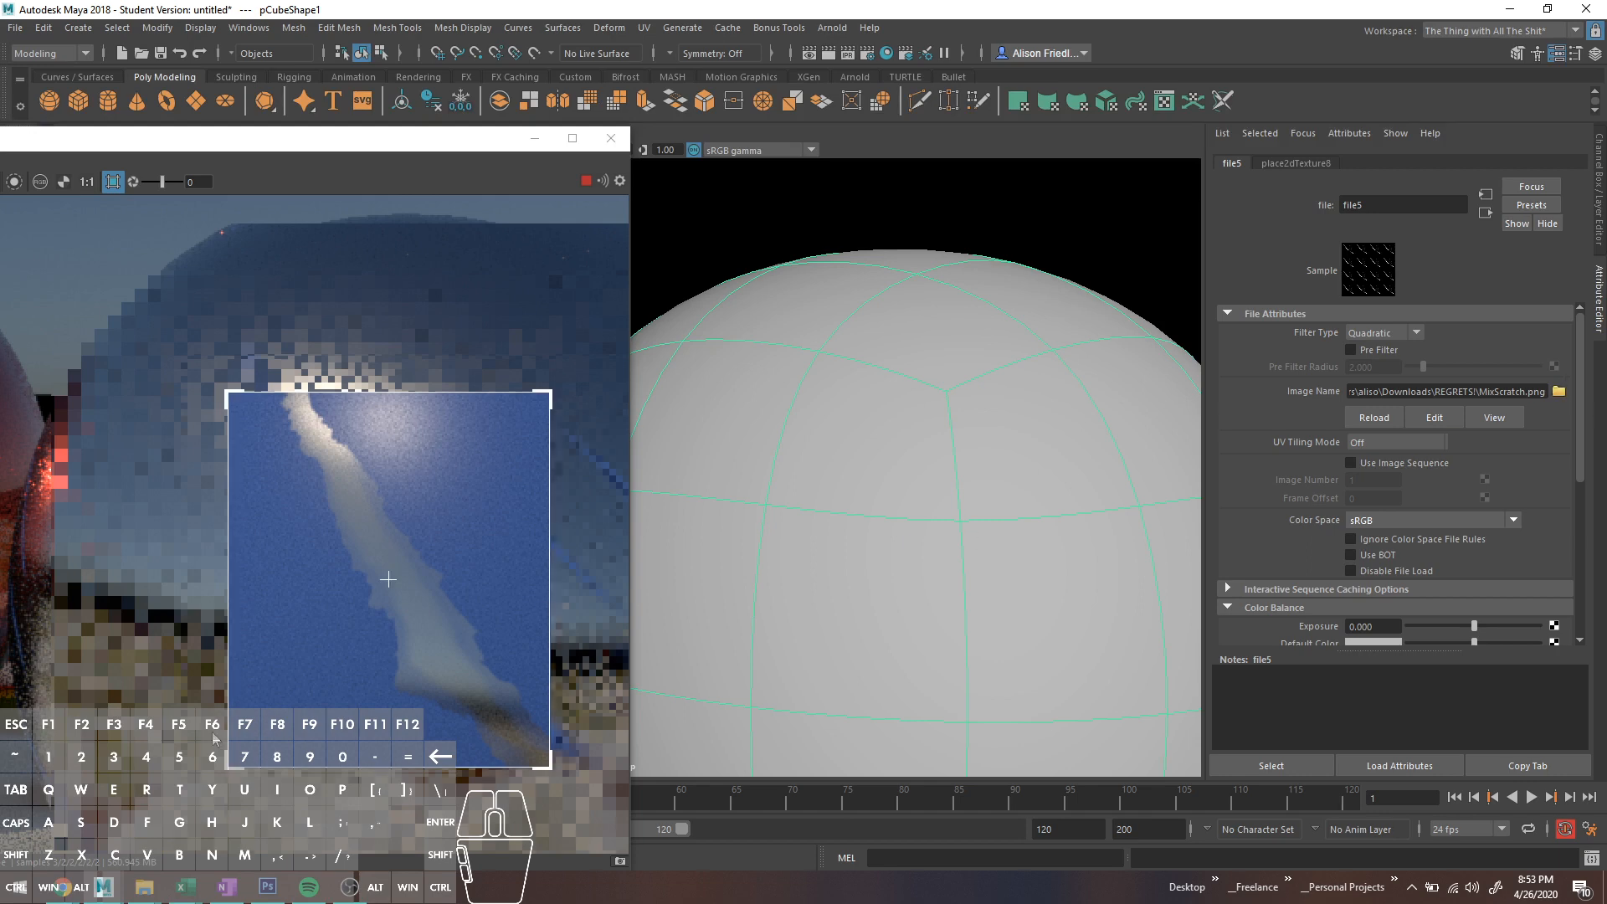
Step: Switch to the scratches document in Photoshop and group Layer 3 with Group 1 copy 3
{"action": "left_click", "coordinate": [267, 887]}
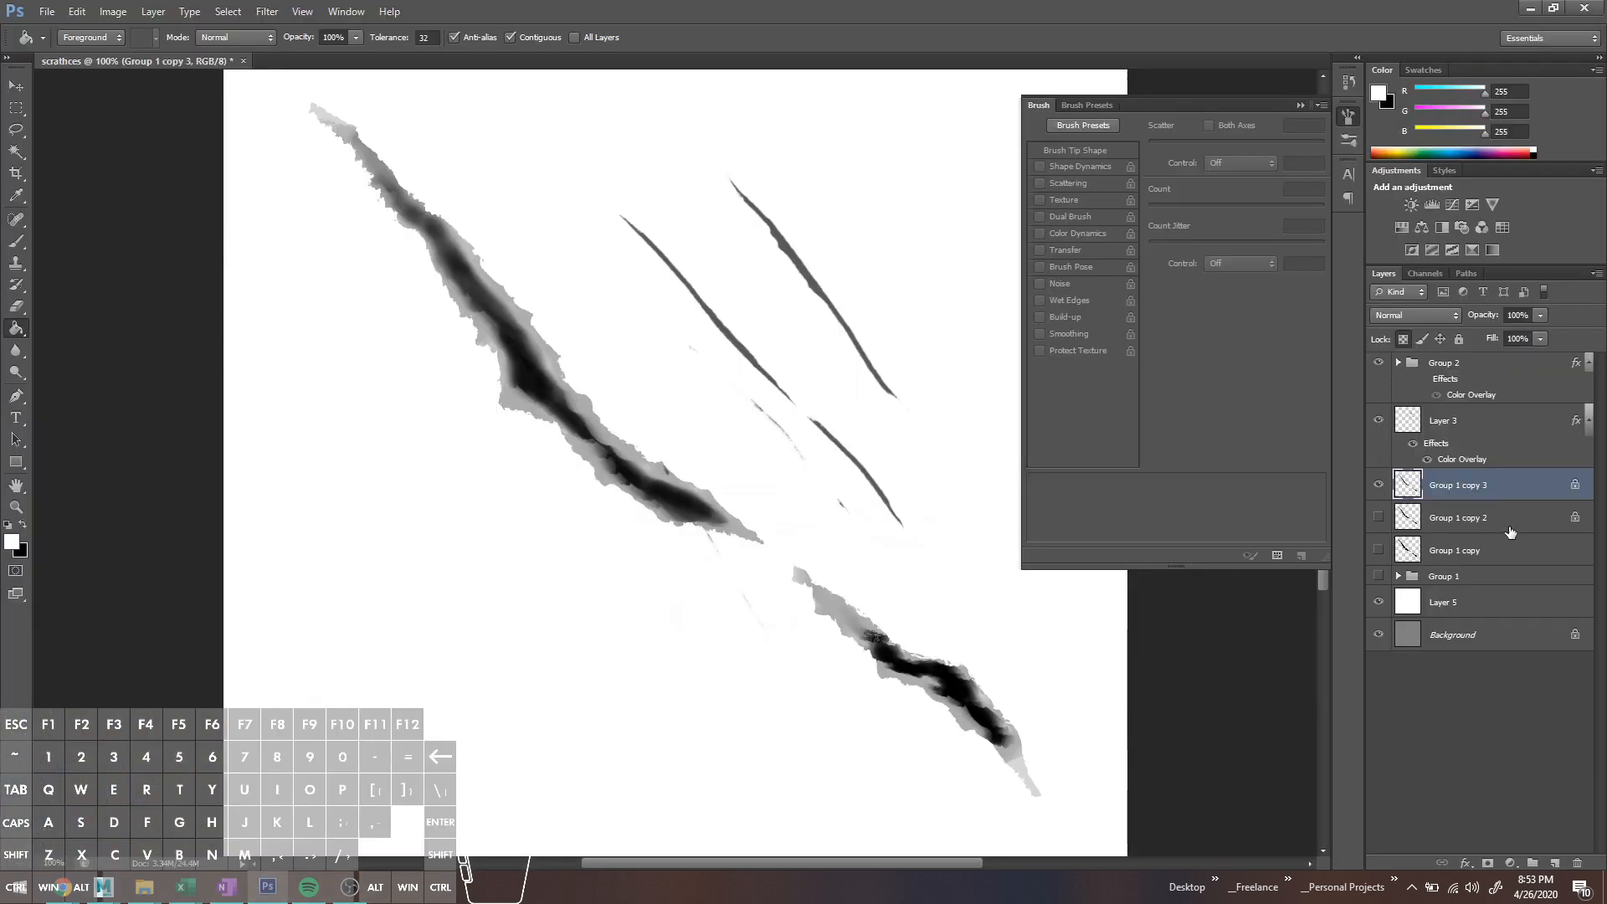
{"action": "left_click", "coordinate": [1300, 105]}
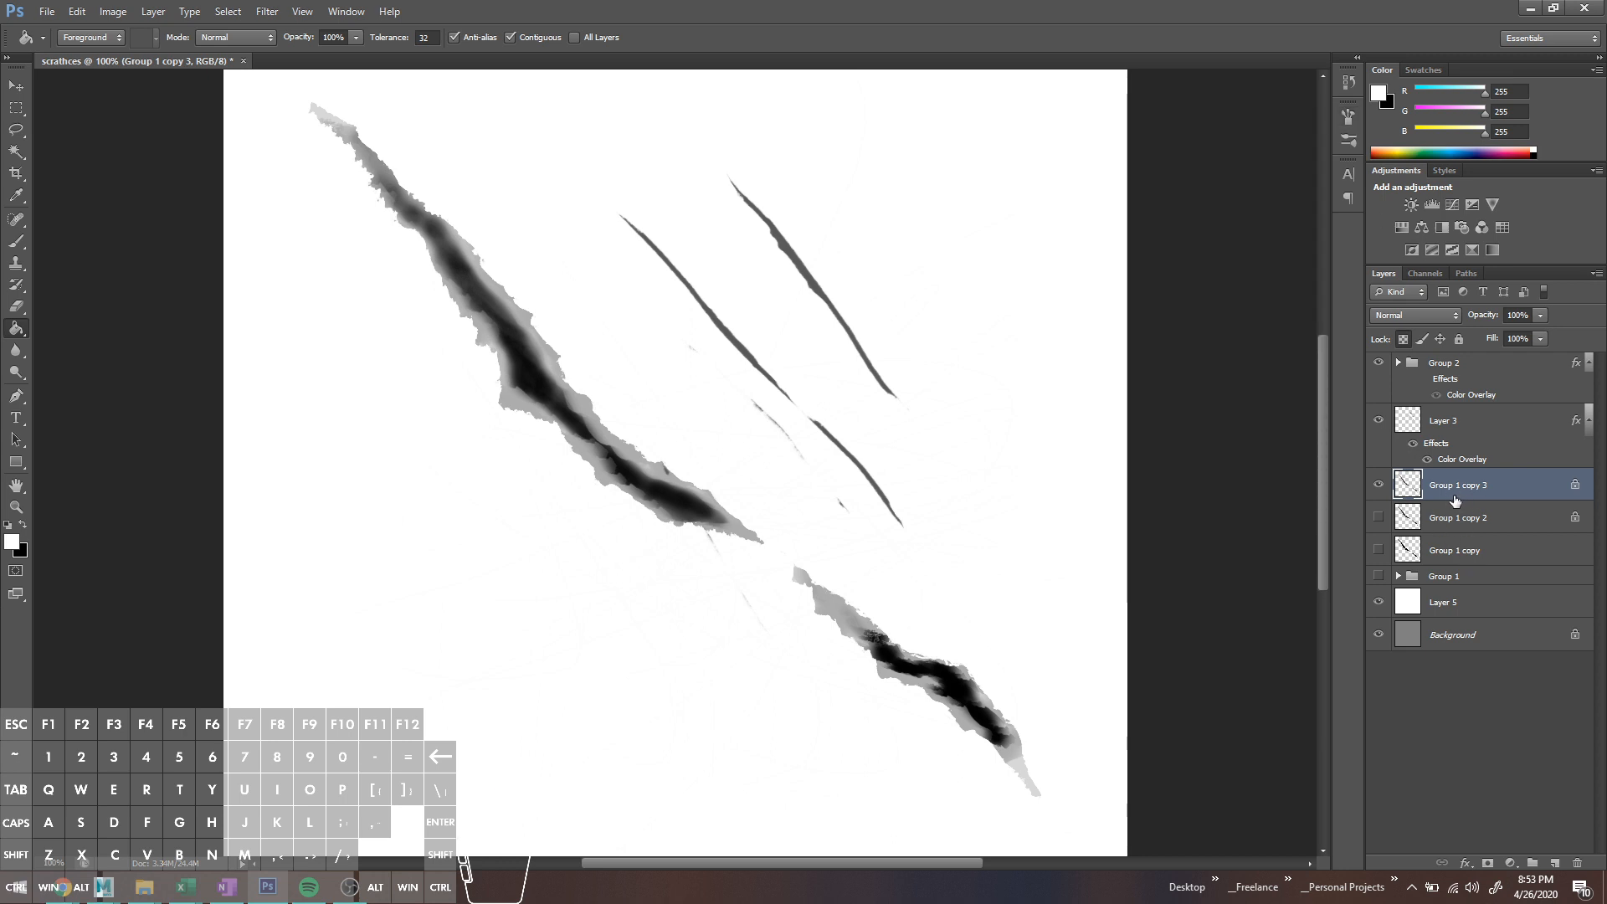
{"action": "key", "text": "ctrl"}
{"action": "left_click", "coordinate": [1466, 417], "text": "ctrl"}
{"action": "key", "text": "ctrl+g"}
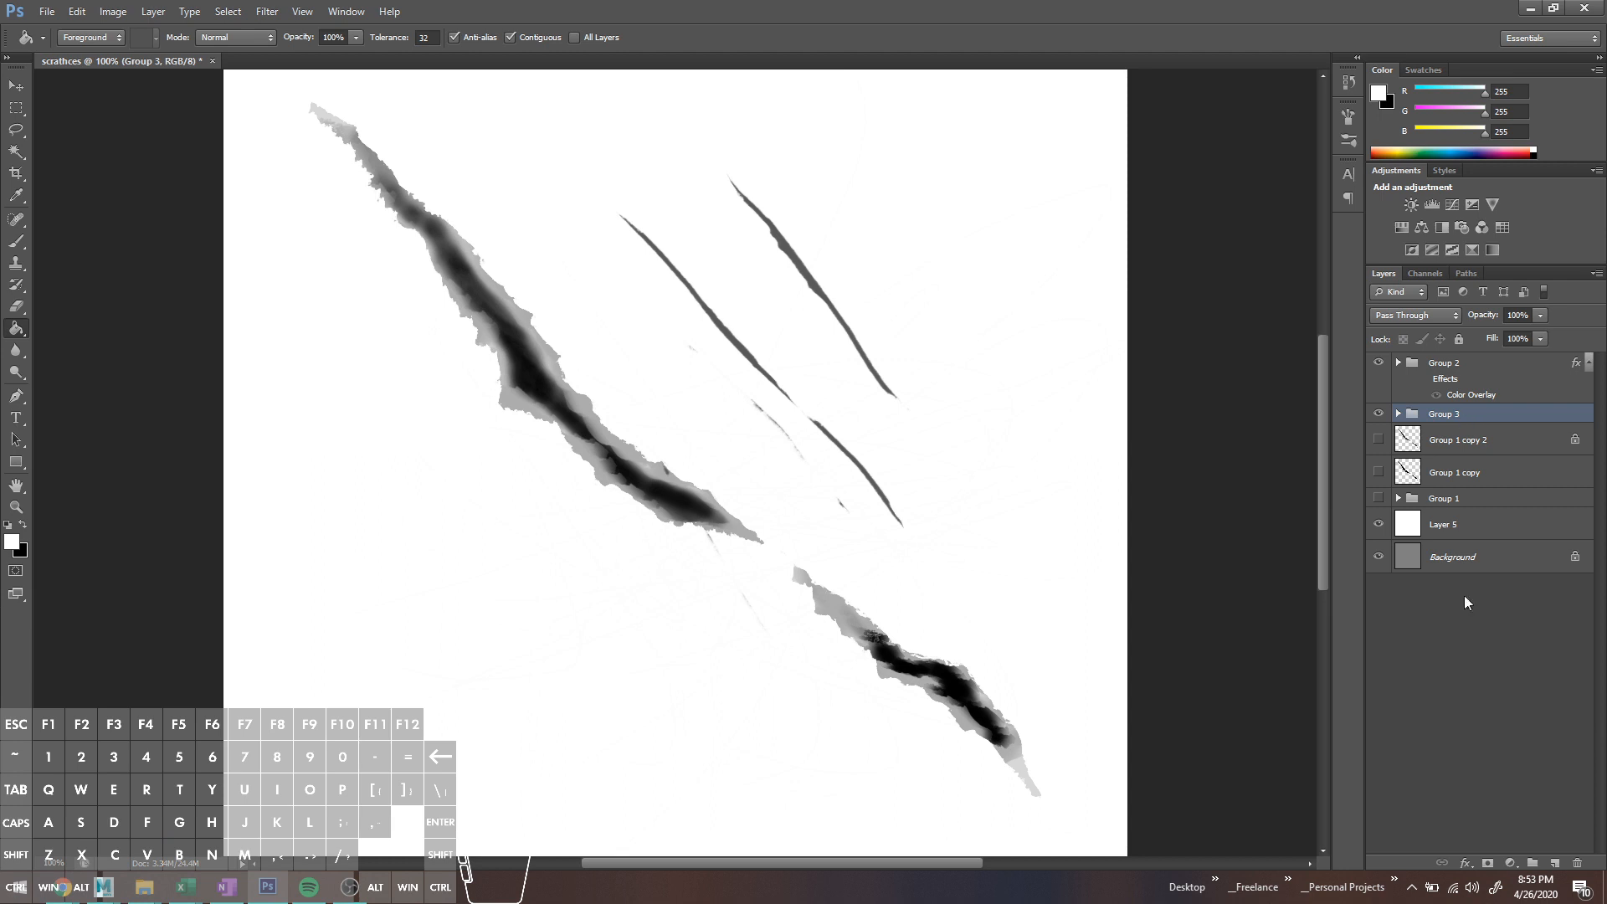
Step: Add a solid black Color Overlay effect at 100% opacity to the new scratch group
{"action": "left_click", "coordinate": [1466, 867]}
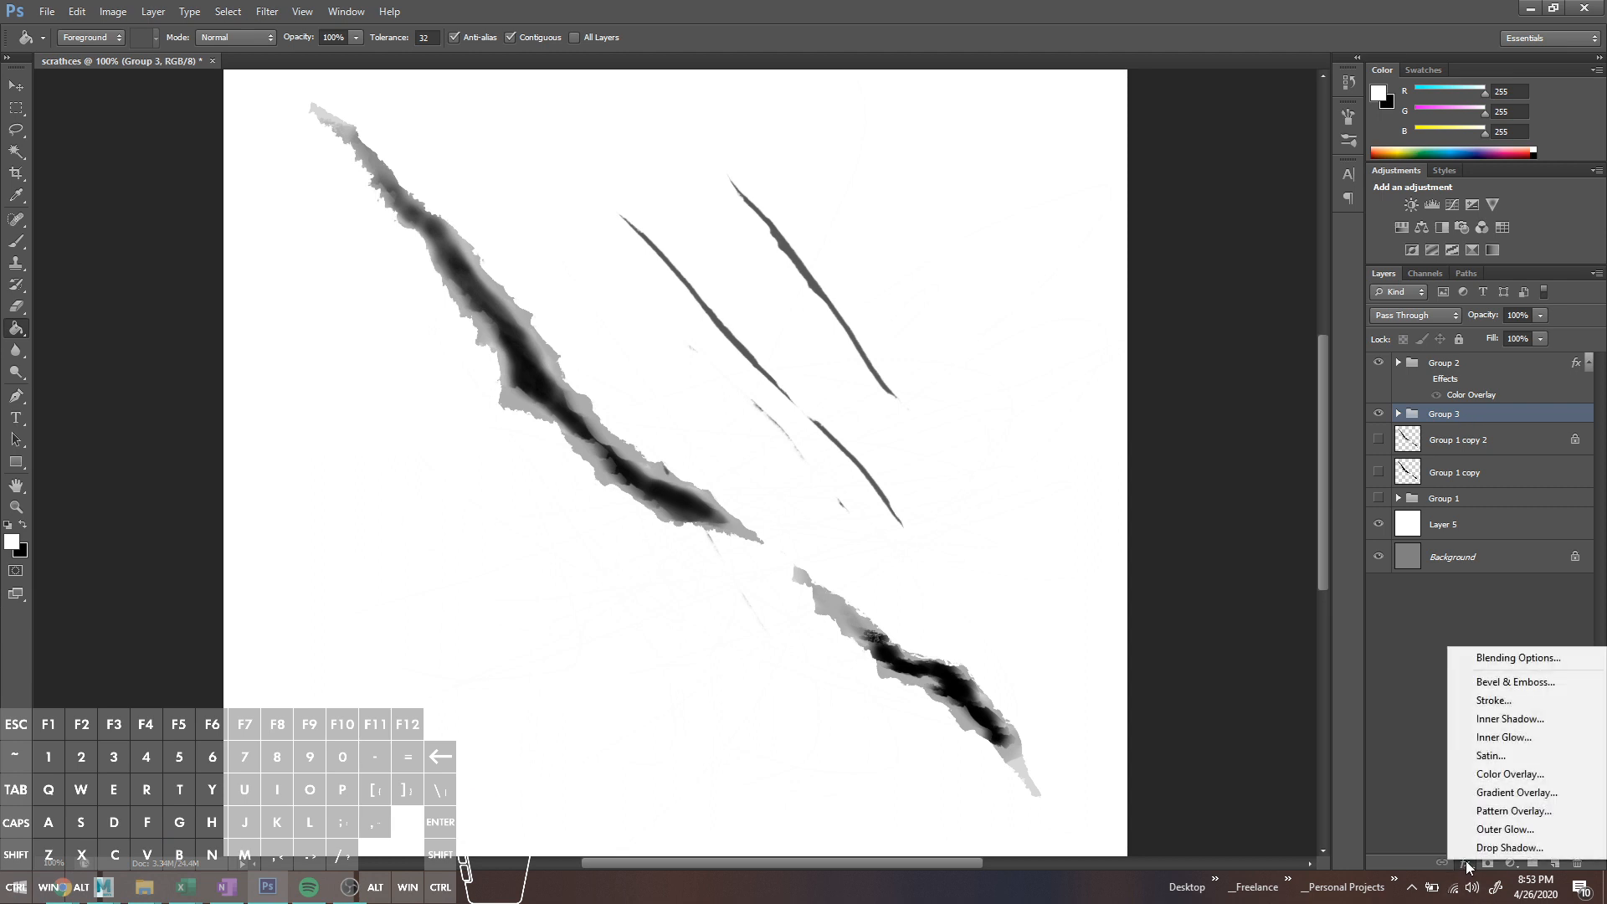
{"action": "left_click", "coordinate": [1523, 774]}
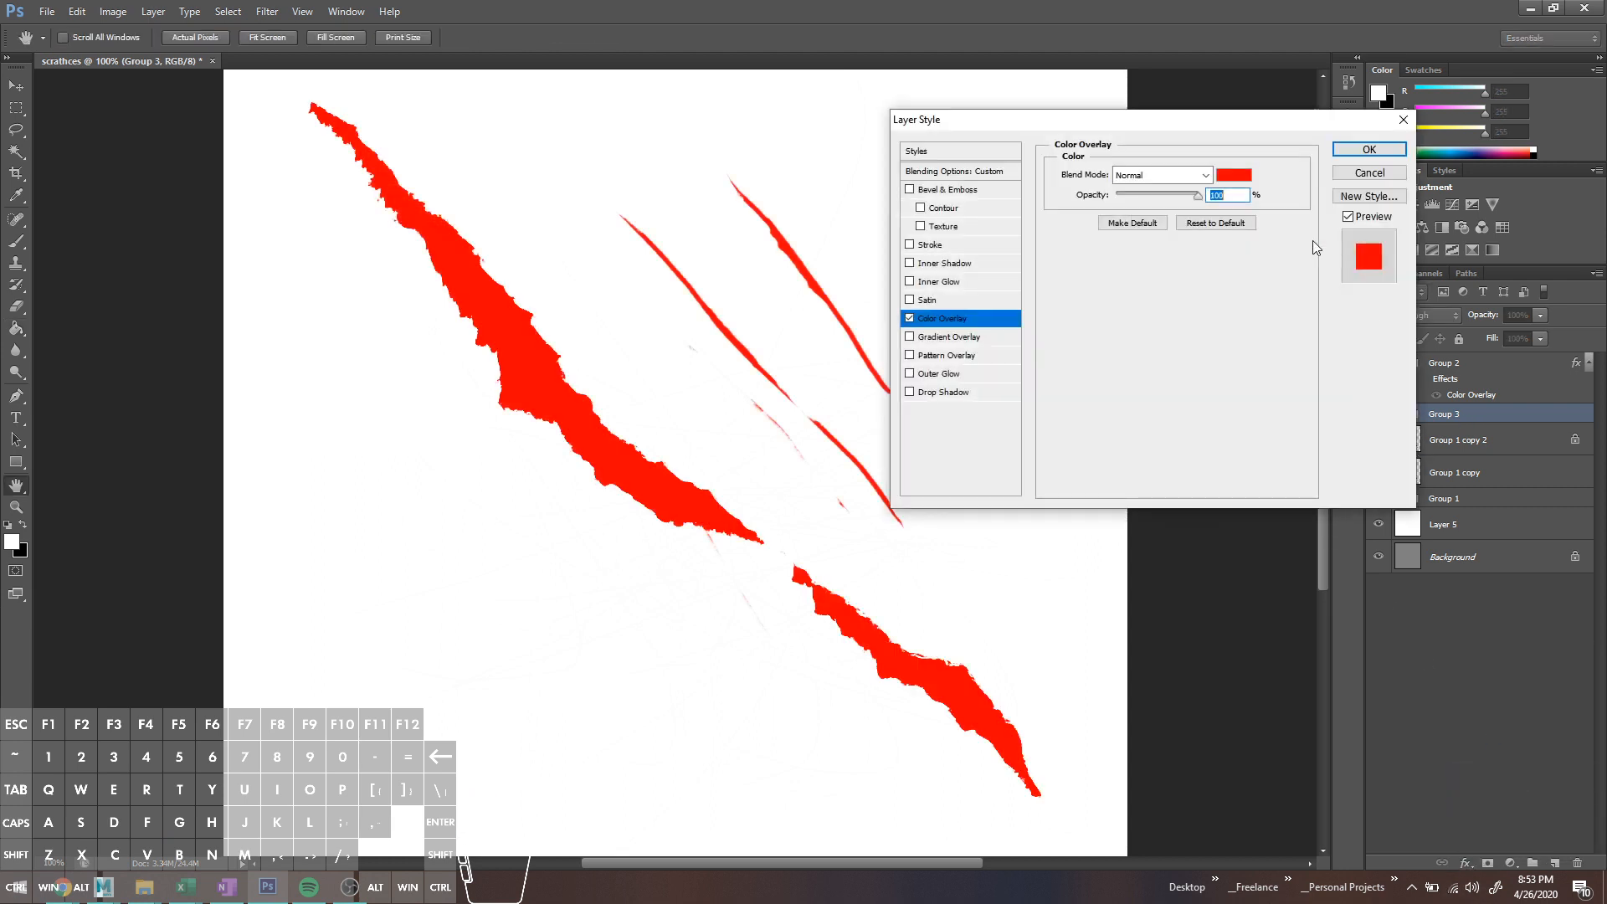
{"action": "left_click", "coordinate": [1234, 175]}
{"action": "left_click", "coordinate": [701, 449]}
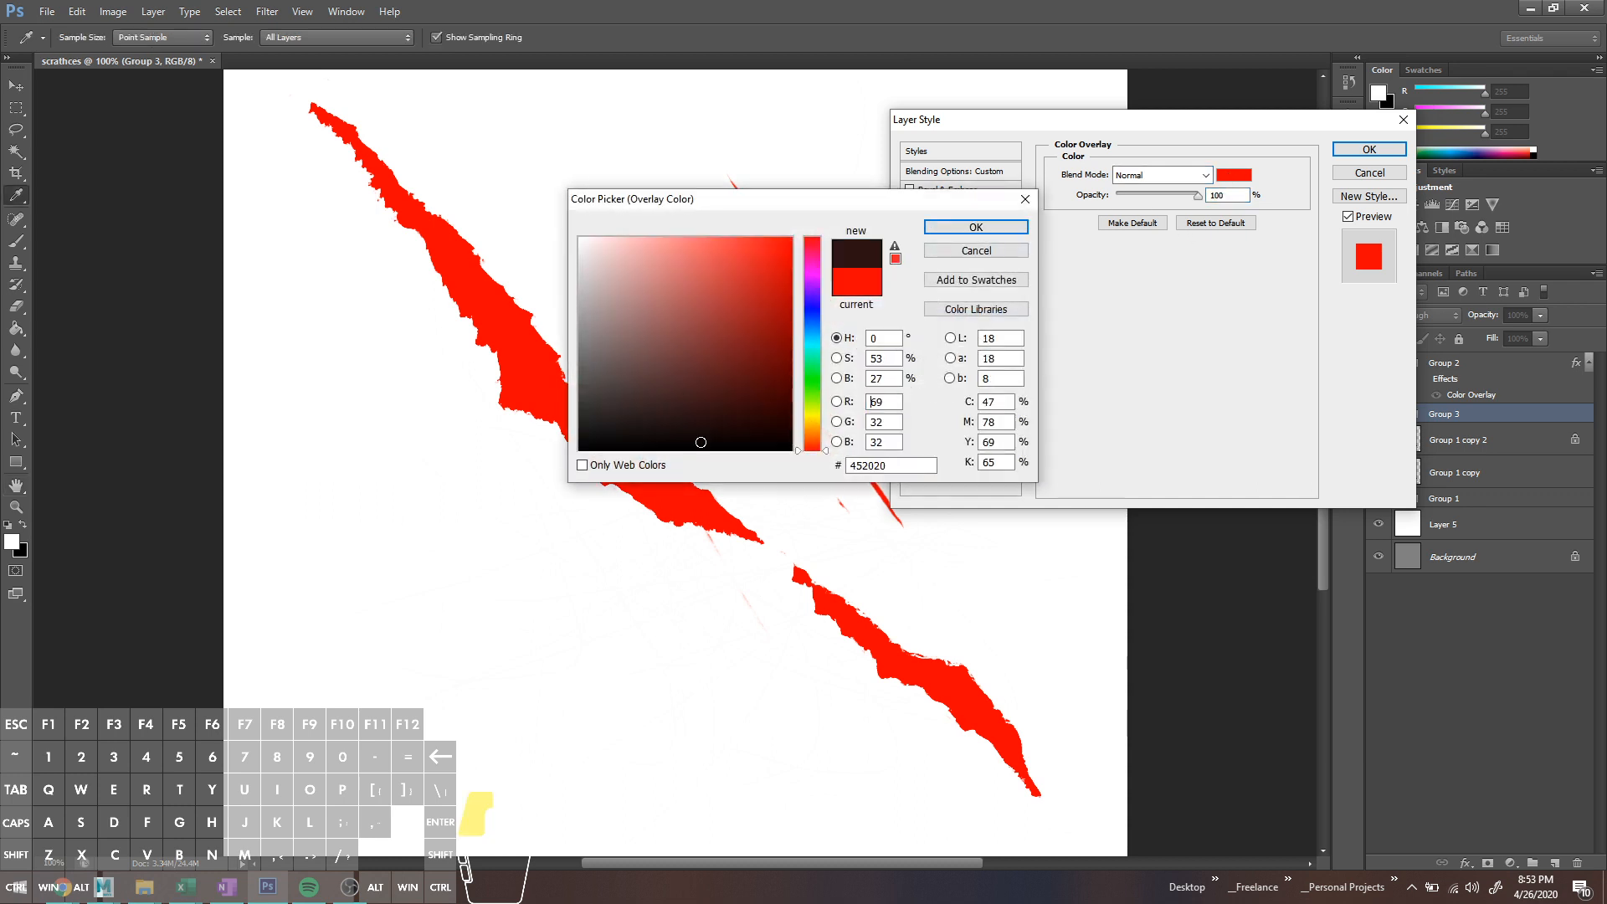
{"action": "left_click", "coordinate": [974, 229]}
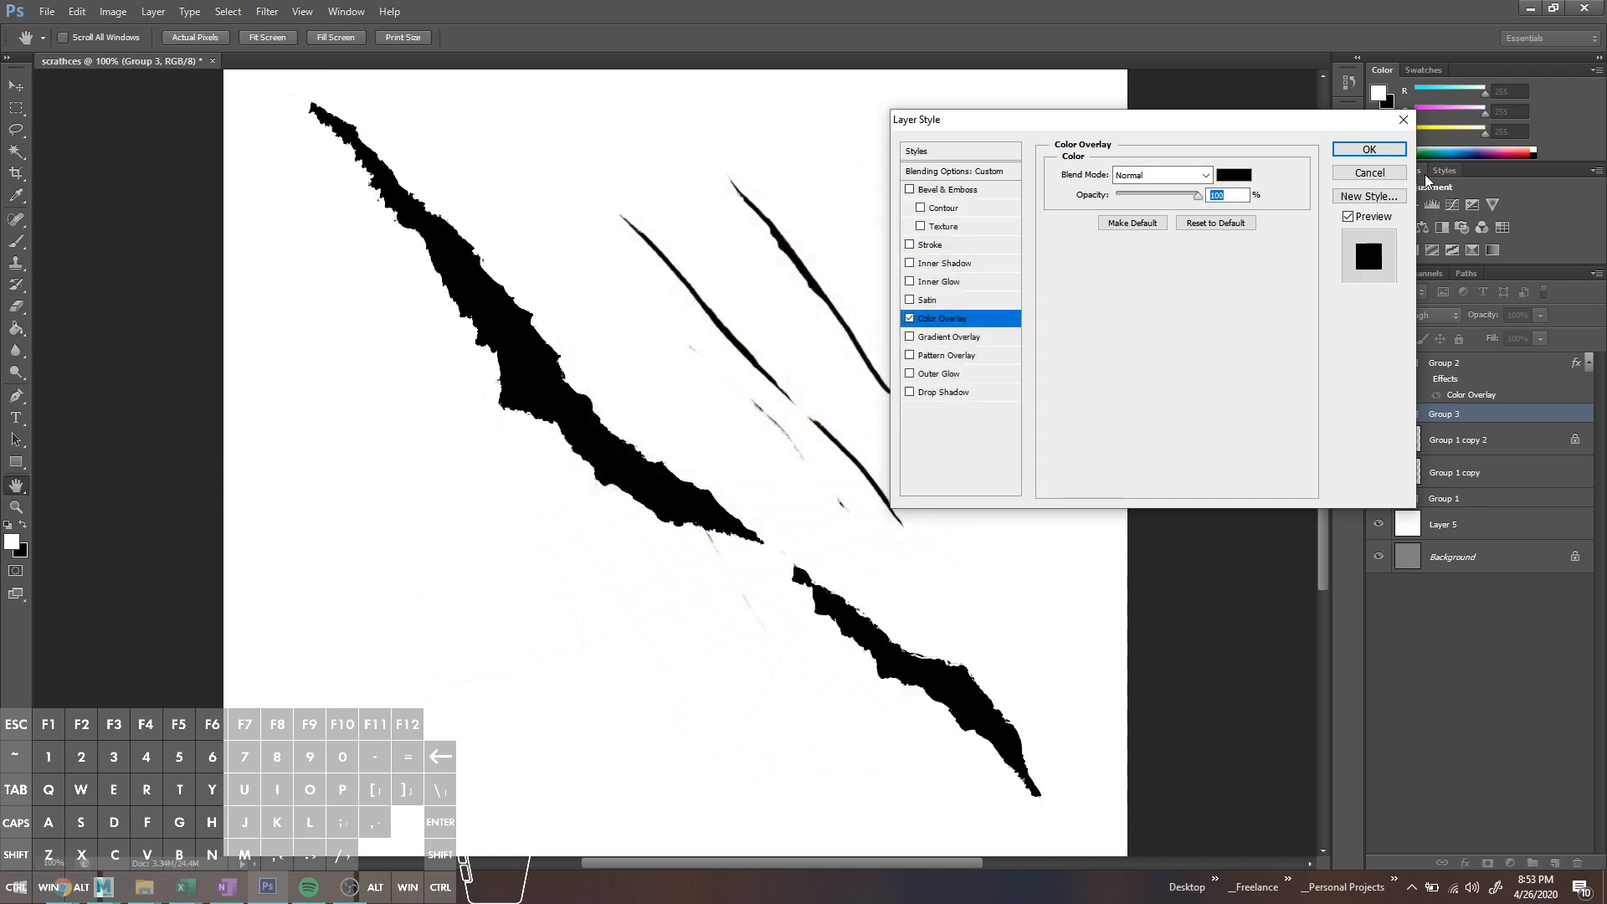
{"action": "left_click", "coordinate": [1369, 149]}
Step: Compare the scratches with and without the group's overlay effect, leaving the effect switched on
{"action": "key", "text": "g"}
{"action": "left_click", "coordinate": [1424, 431]}
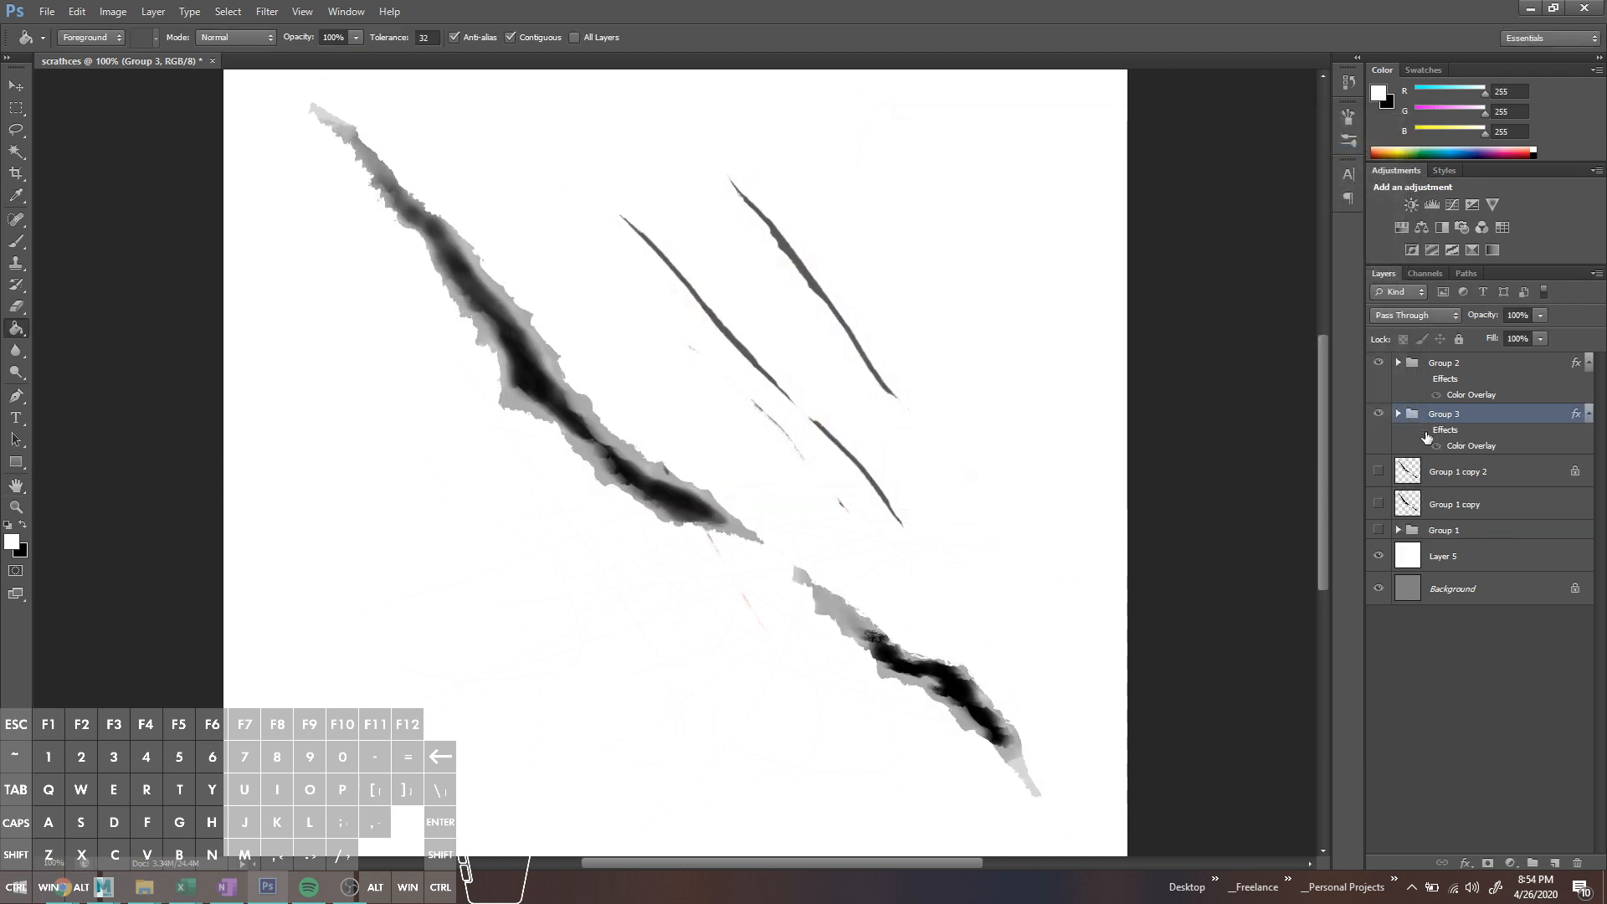
{"action": "left_click", "coordinate": [1424, 431]}
{"action": "left_click", "coordinate": [1423, 431]}
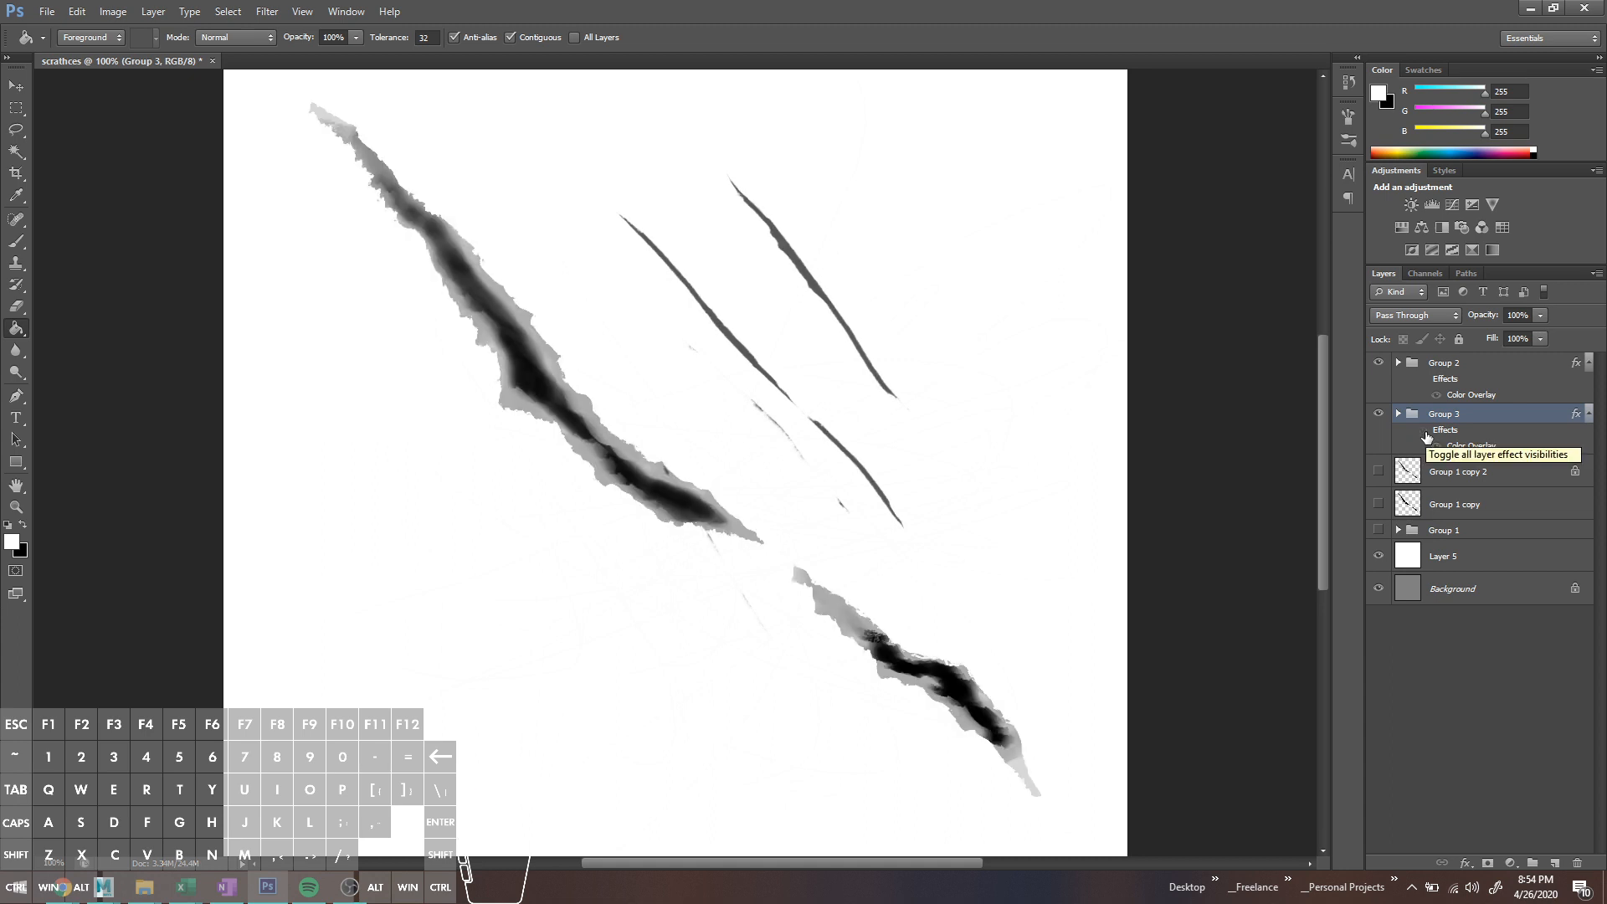
{"action": "left_click", "coordinate": [1424, 431]}
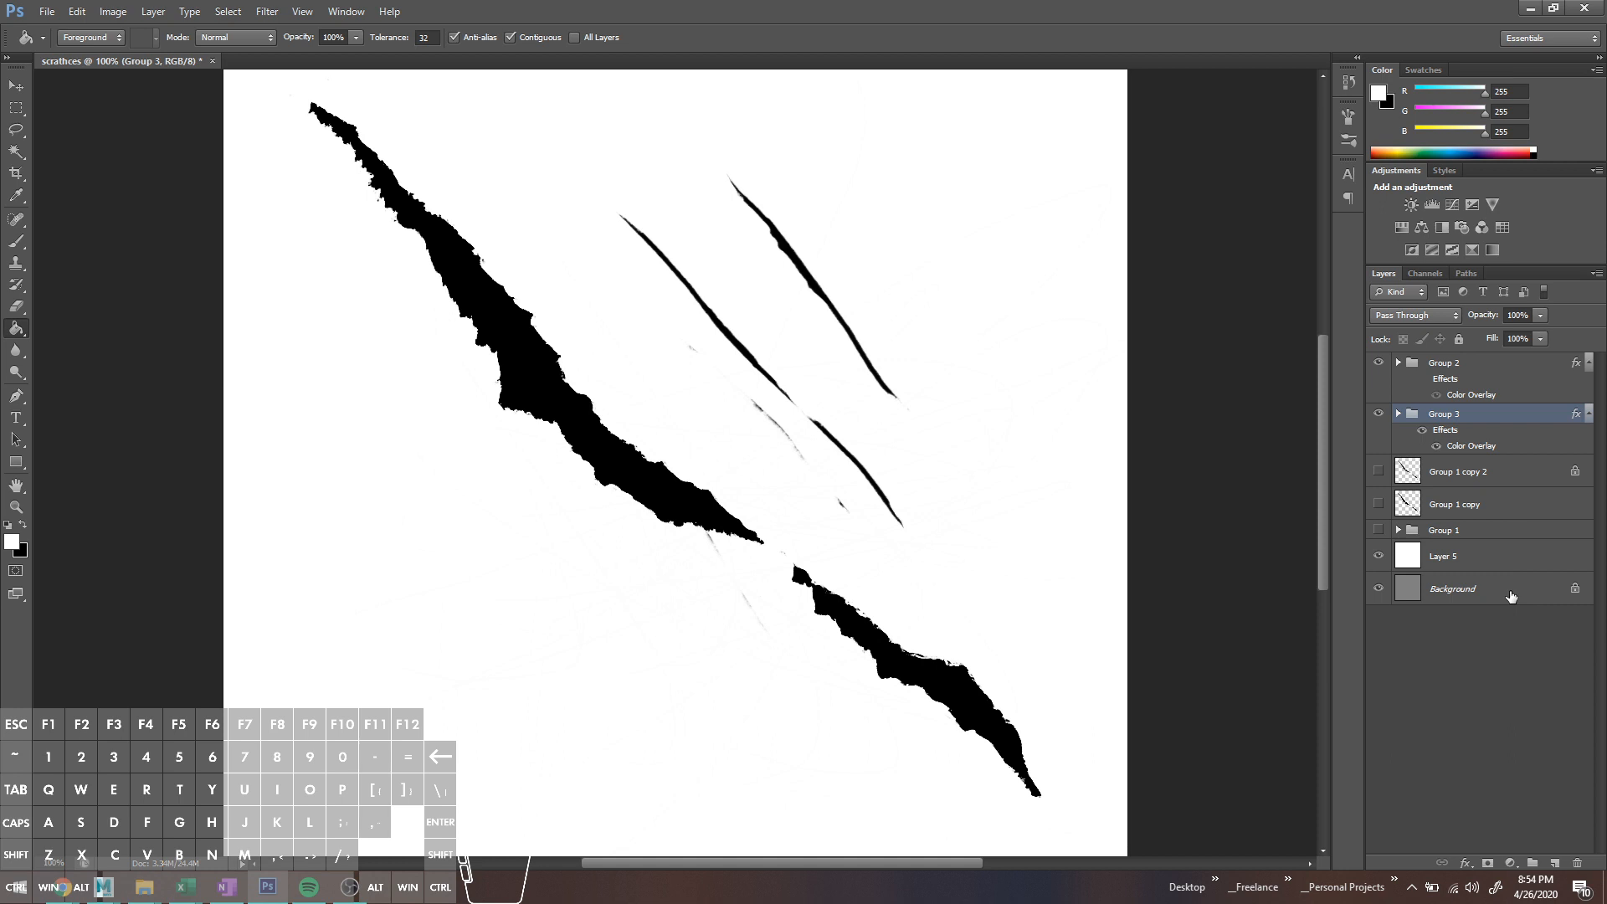
Step: Save a PNG copy of the black scratches in the REGRETS! folder as MixScratchGood
{"action": "key", "text": "ctrl+shift+s"}
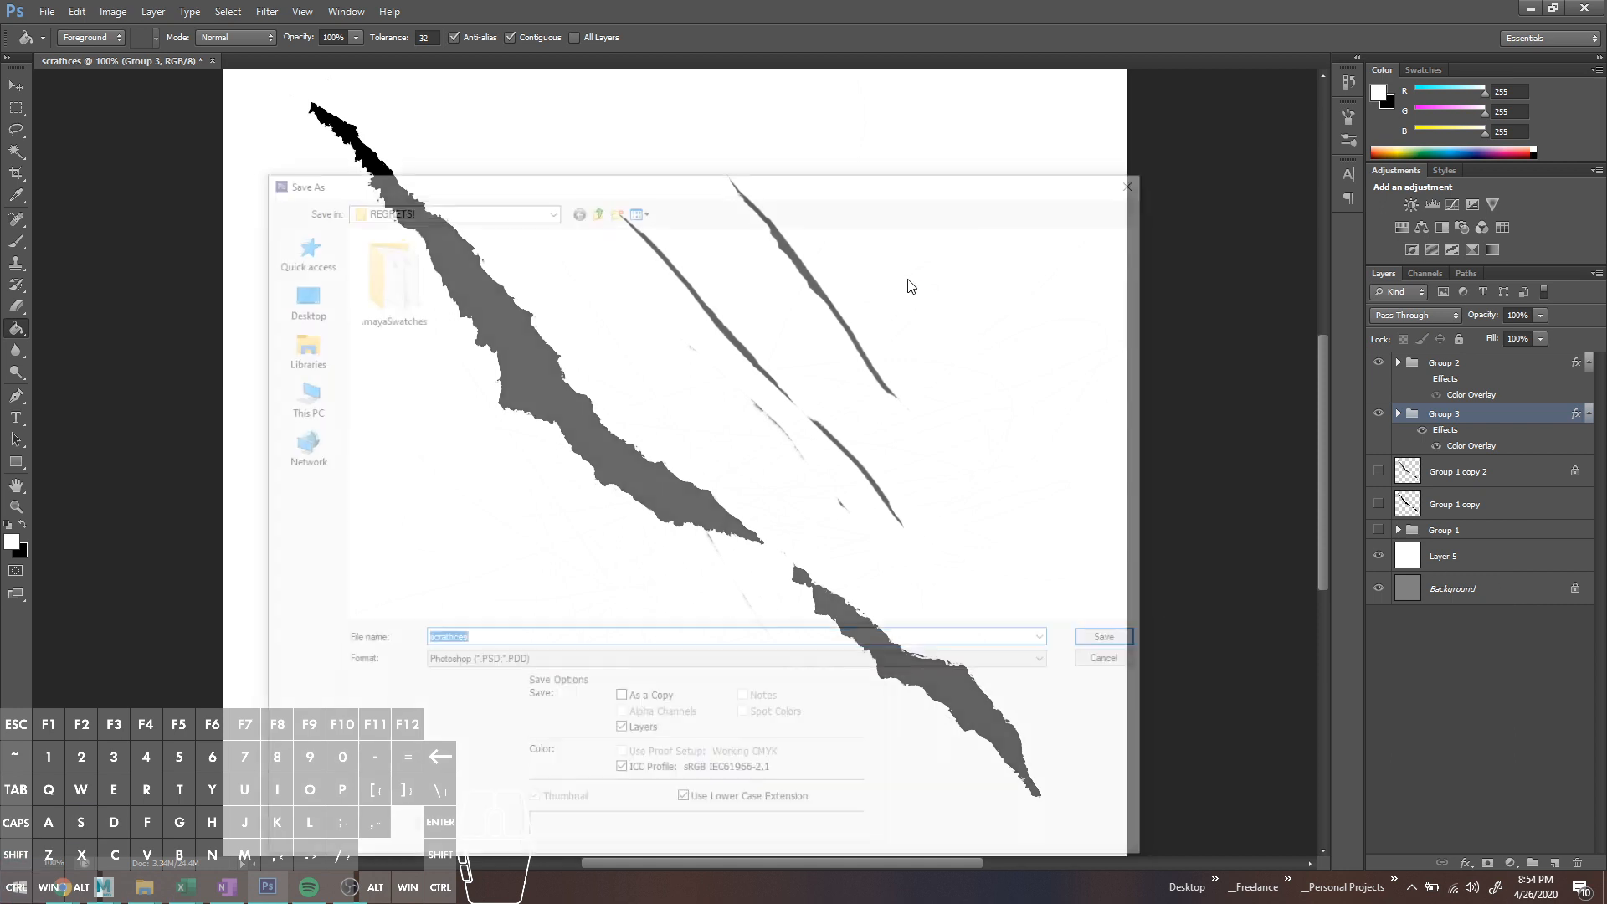
{"action": "left_click", "coordinate": [525, 661]}
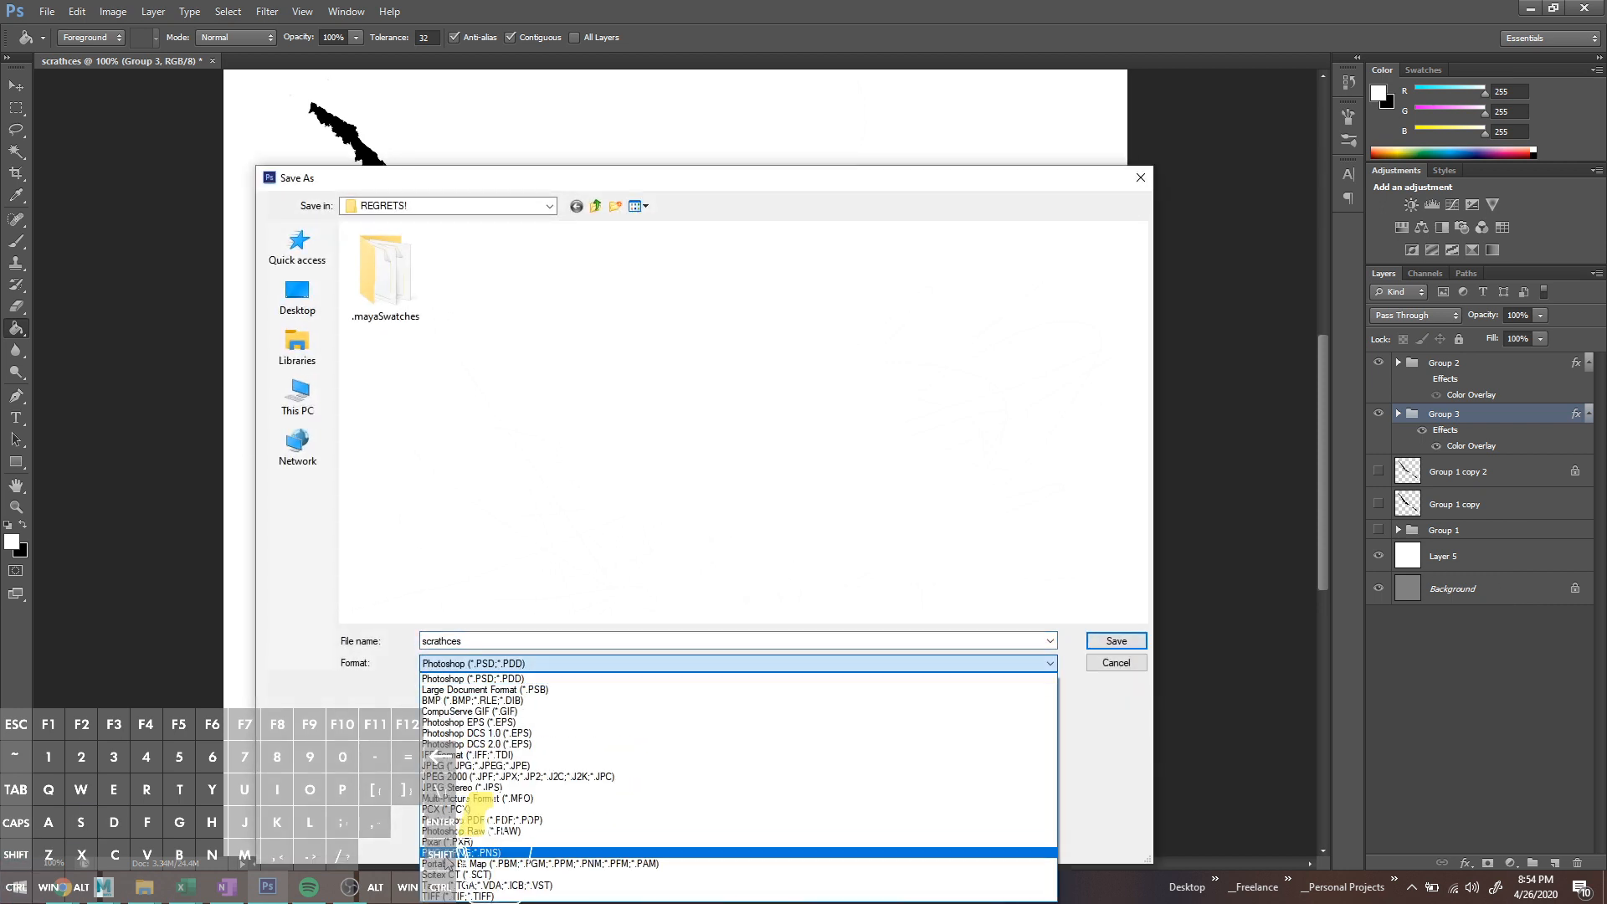
{"action": "left_click", "coordinate": [473, 850]}
{"action": "left_click", "coordinate": [883, 318]}
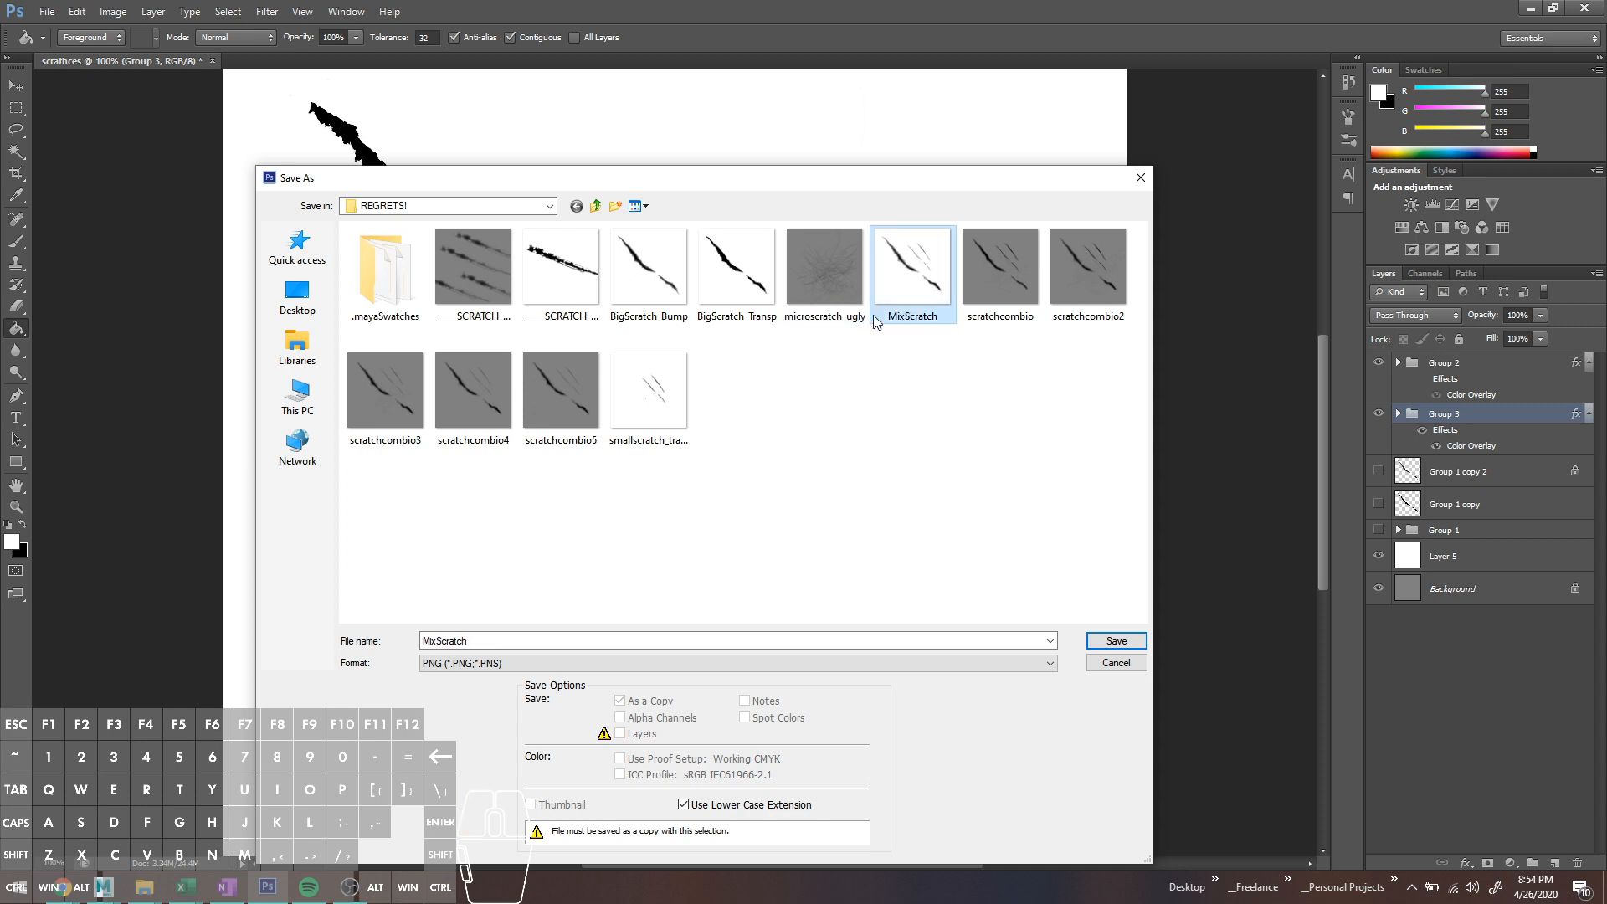
{"action": "double_click", "coordinate": [479, 641]}
{"action": "left_click", "coordinate": [479, 641]}
{"action": "type", "text": "Good"}
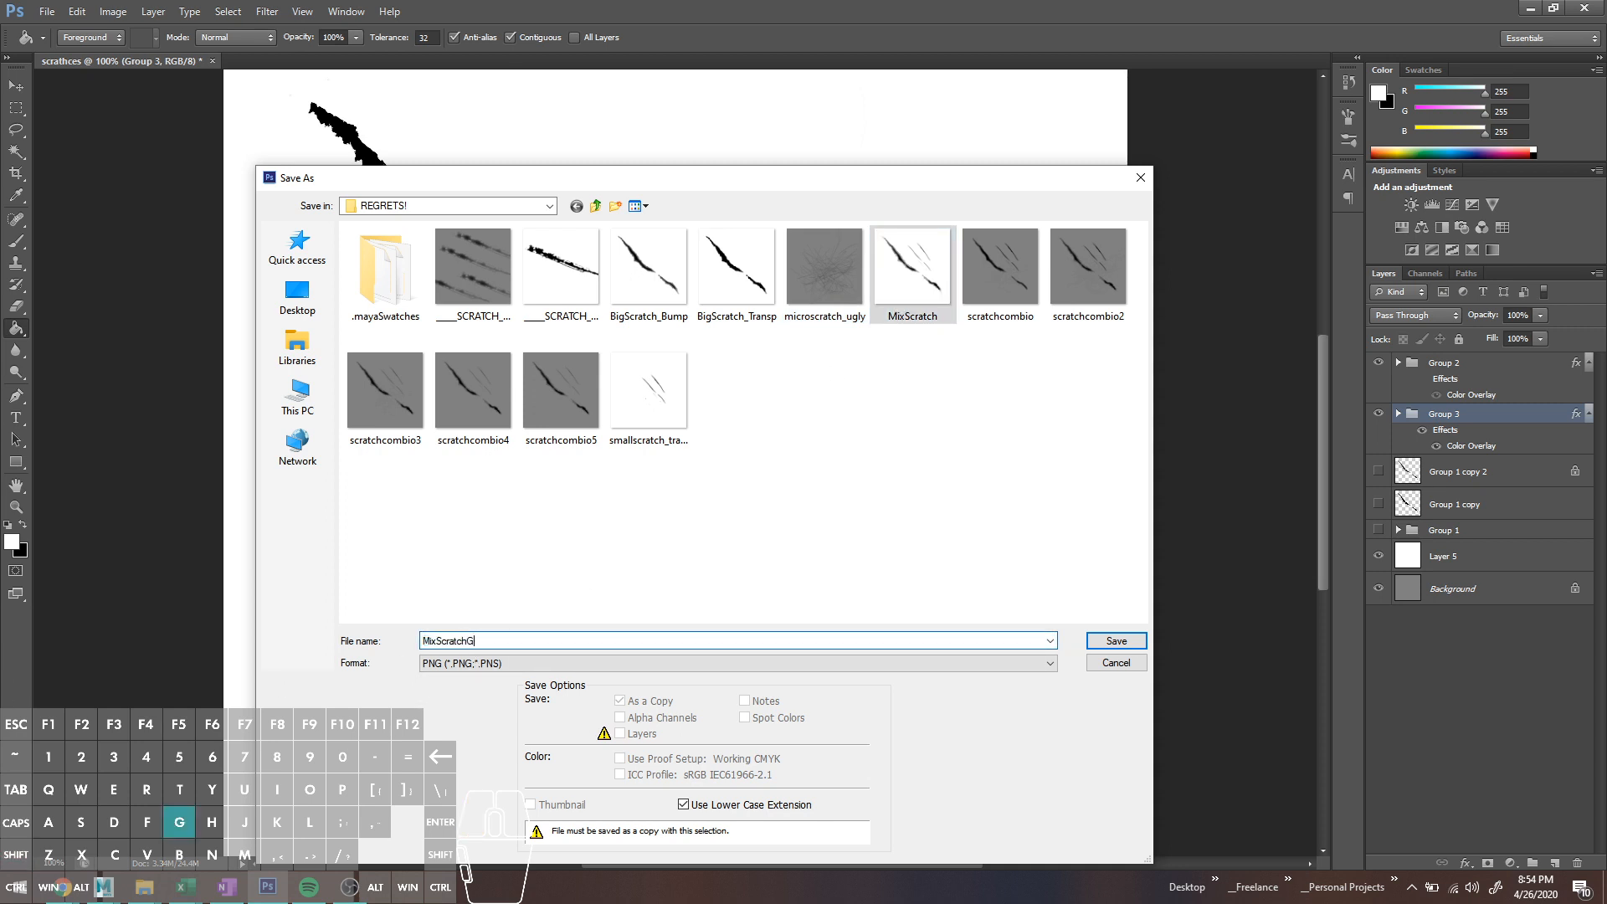
{"action": "key", "text": "Return"}
{"action": "key", "text": "Return"}
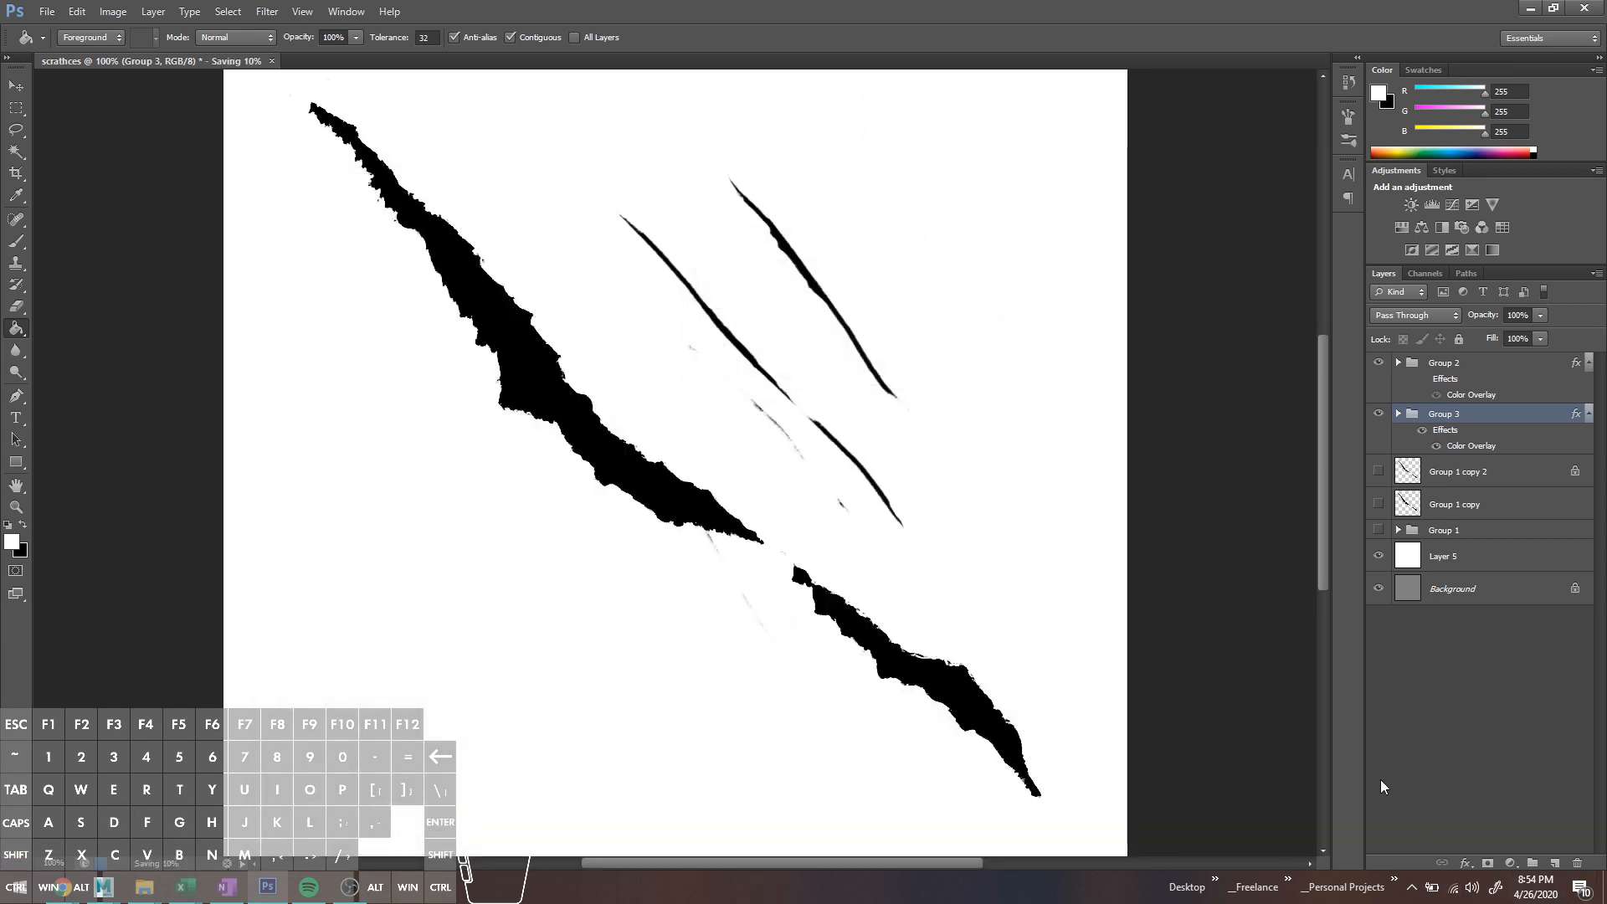
Step: Switch back to Maya and replace the mix weight texture's image with MixScratchGood.png
{"action": "left_click", "coordinate": [104, 887]}
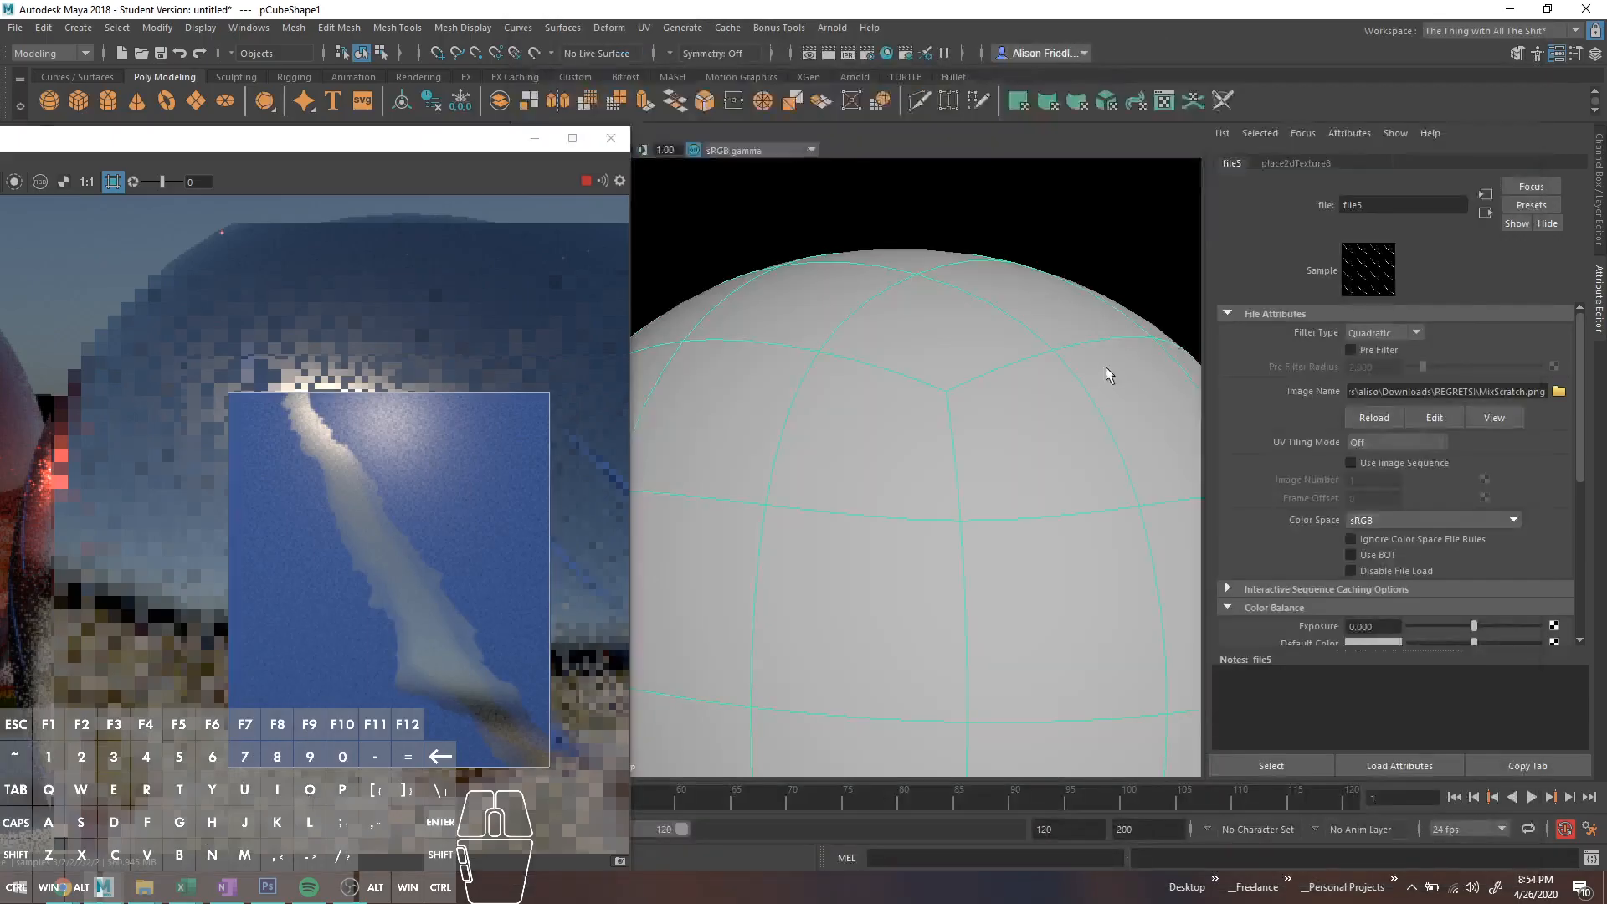
{"action": "left_click", "coordinate": [1558, 391]}
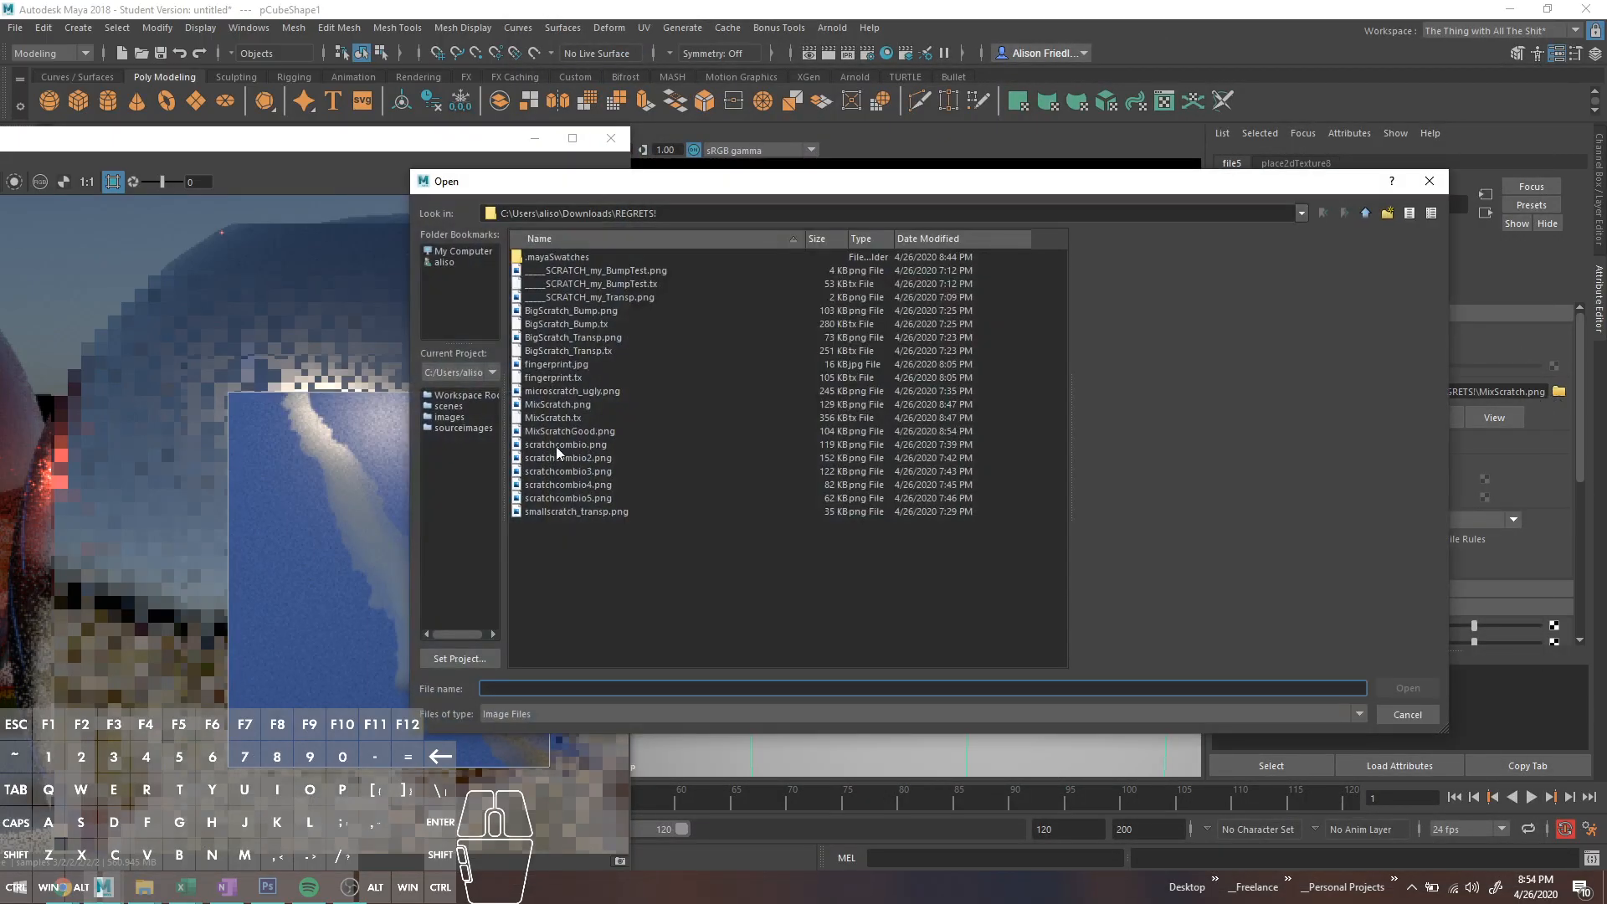
{"action": "left_click", "coordinate": [575, 431]}
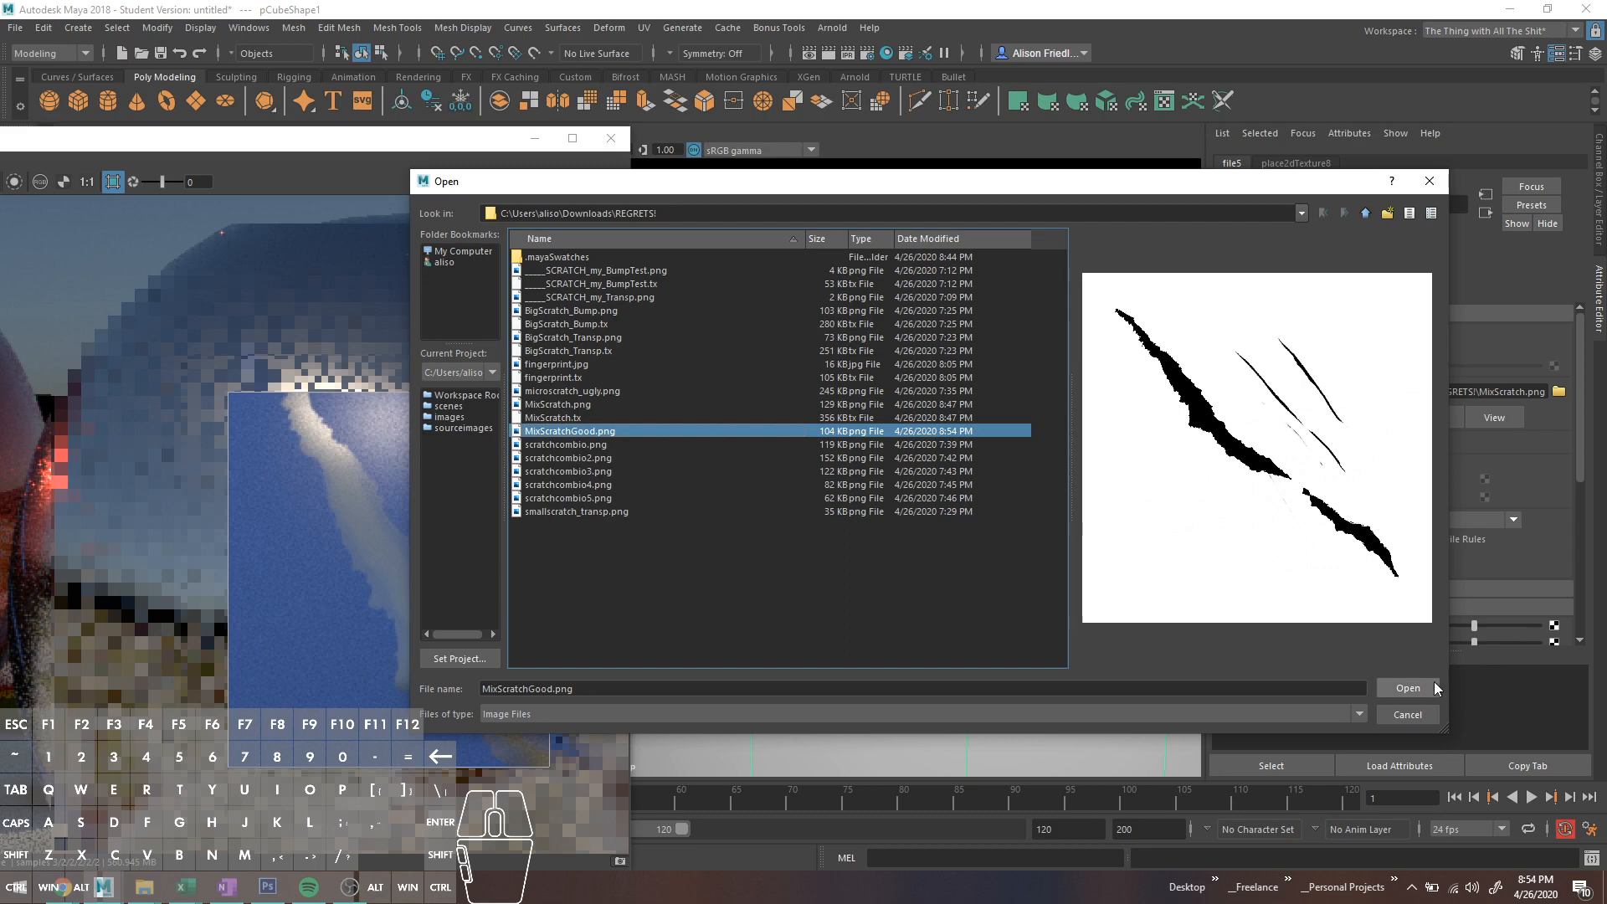
{"action": "left_click", "coordinate": [1408, 688]}
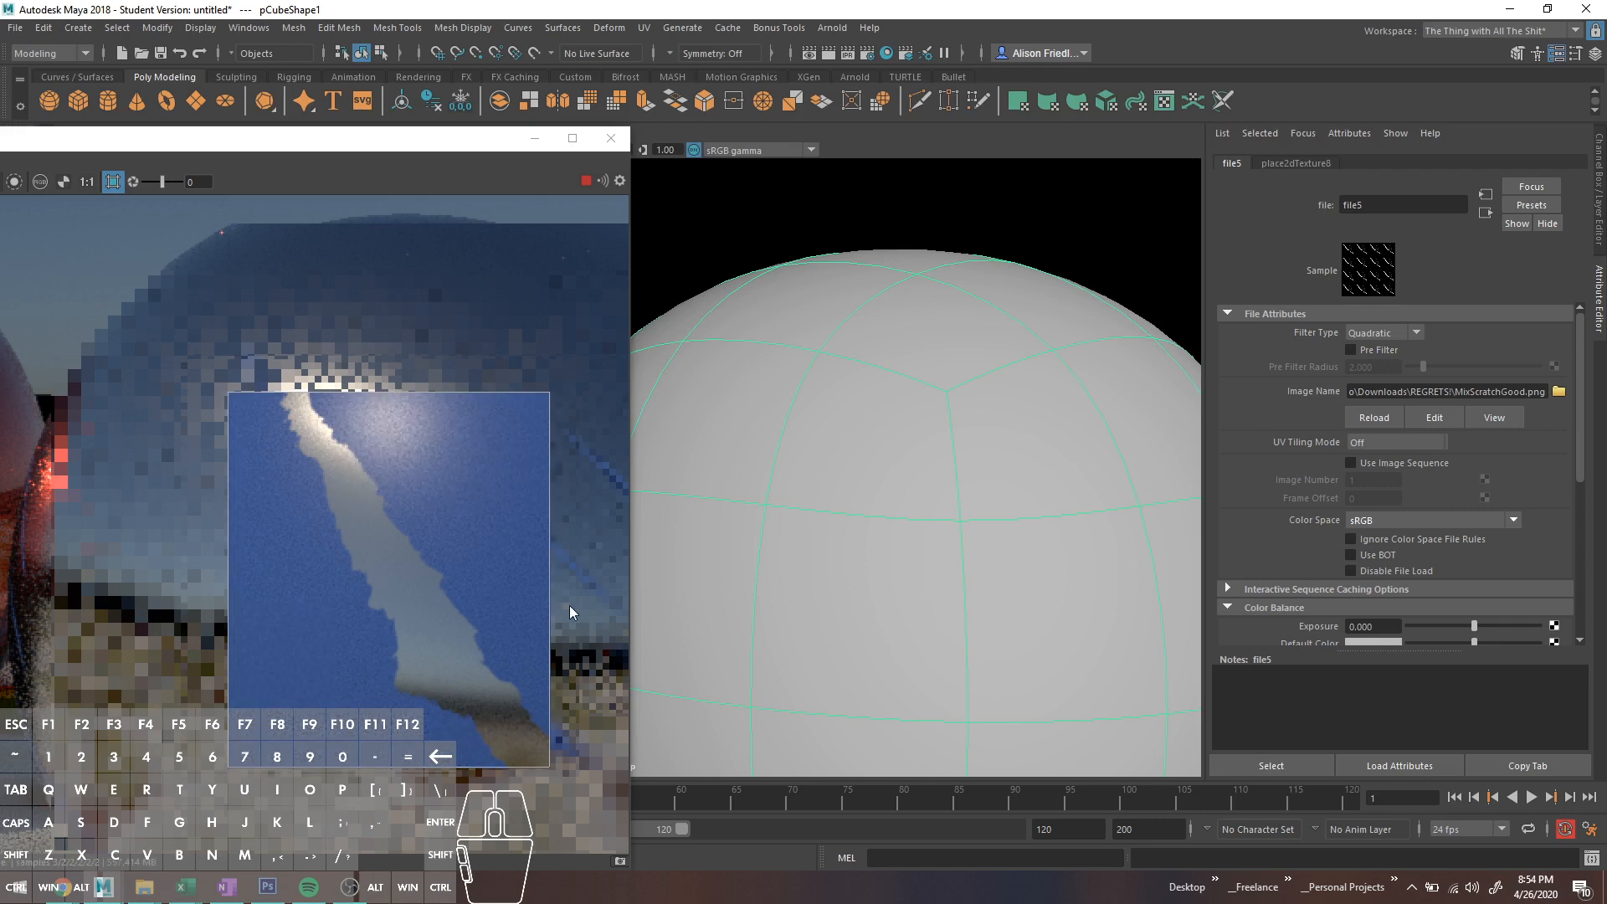
{"action": "scroll", "coordinate": [863, 550], "scroll_direction": "down", "scroll_amount": 3}
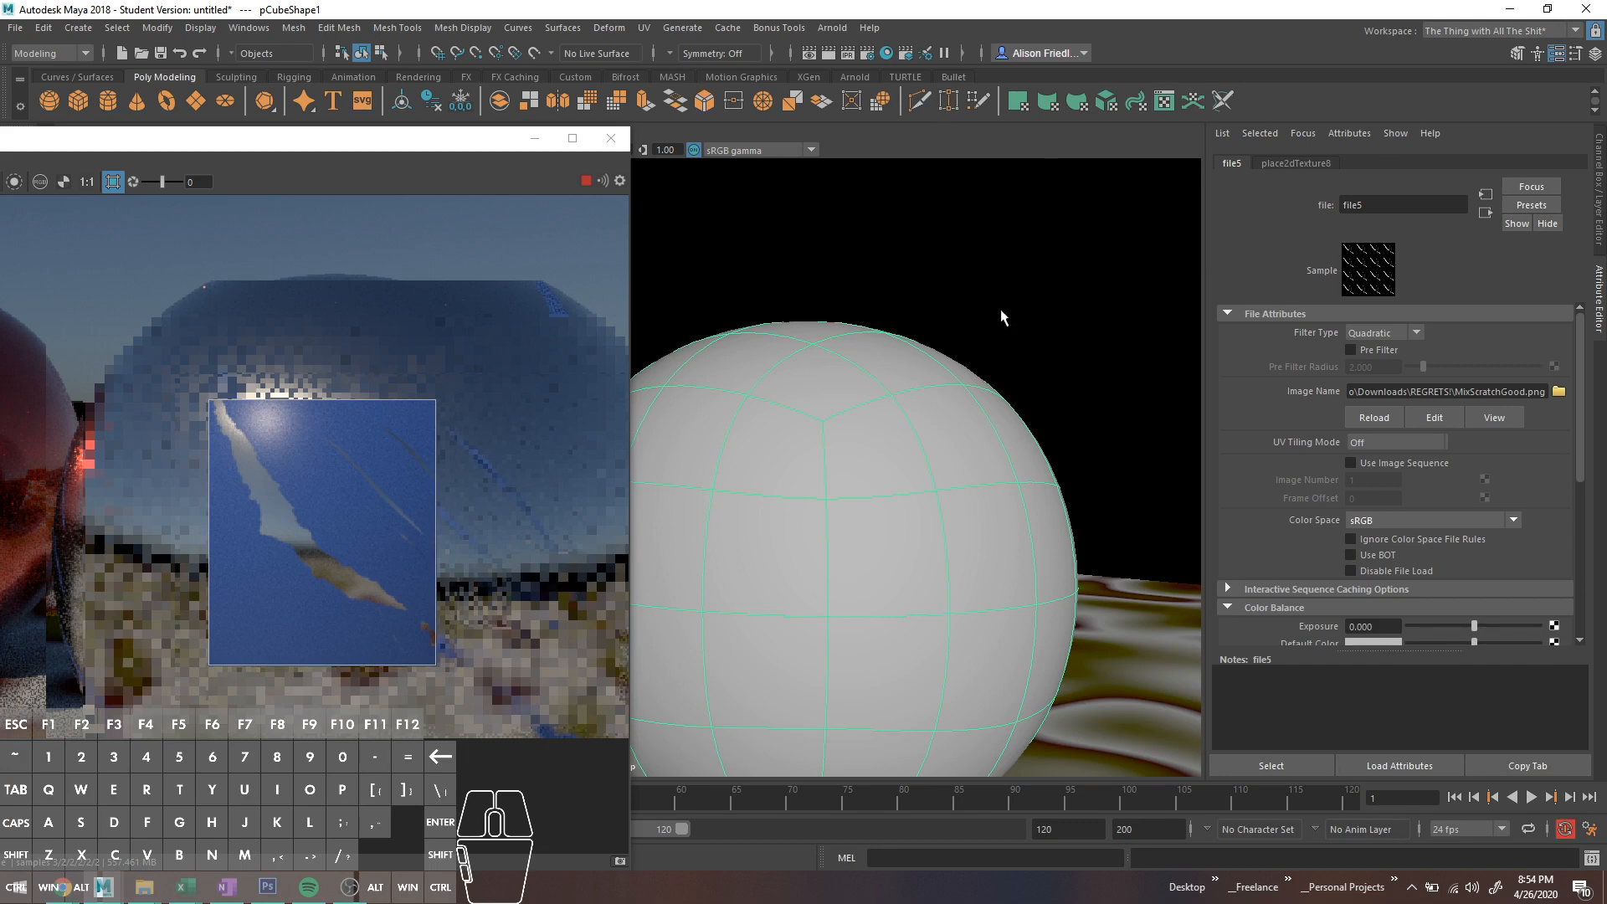
Step: Open the sphere's second mixed shader, aiStandardSurface4, and set its specular weight to 0.000
{"action": "left_click", "coordinate": [881, 399]}
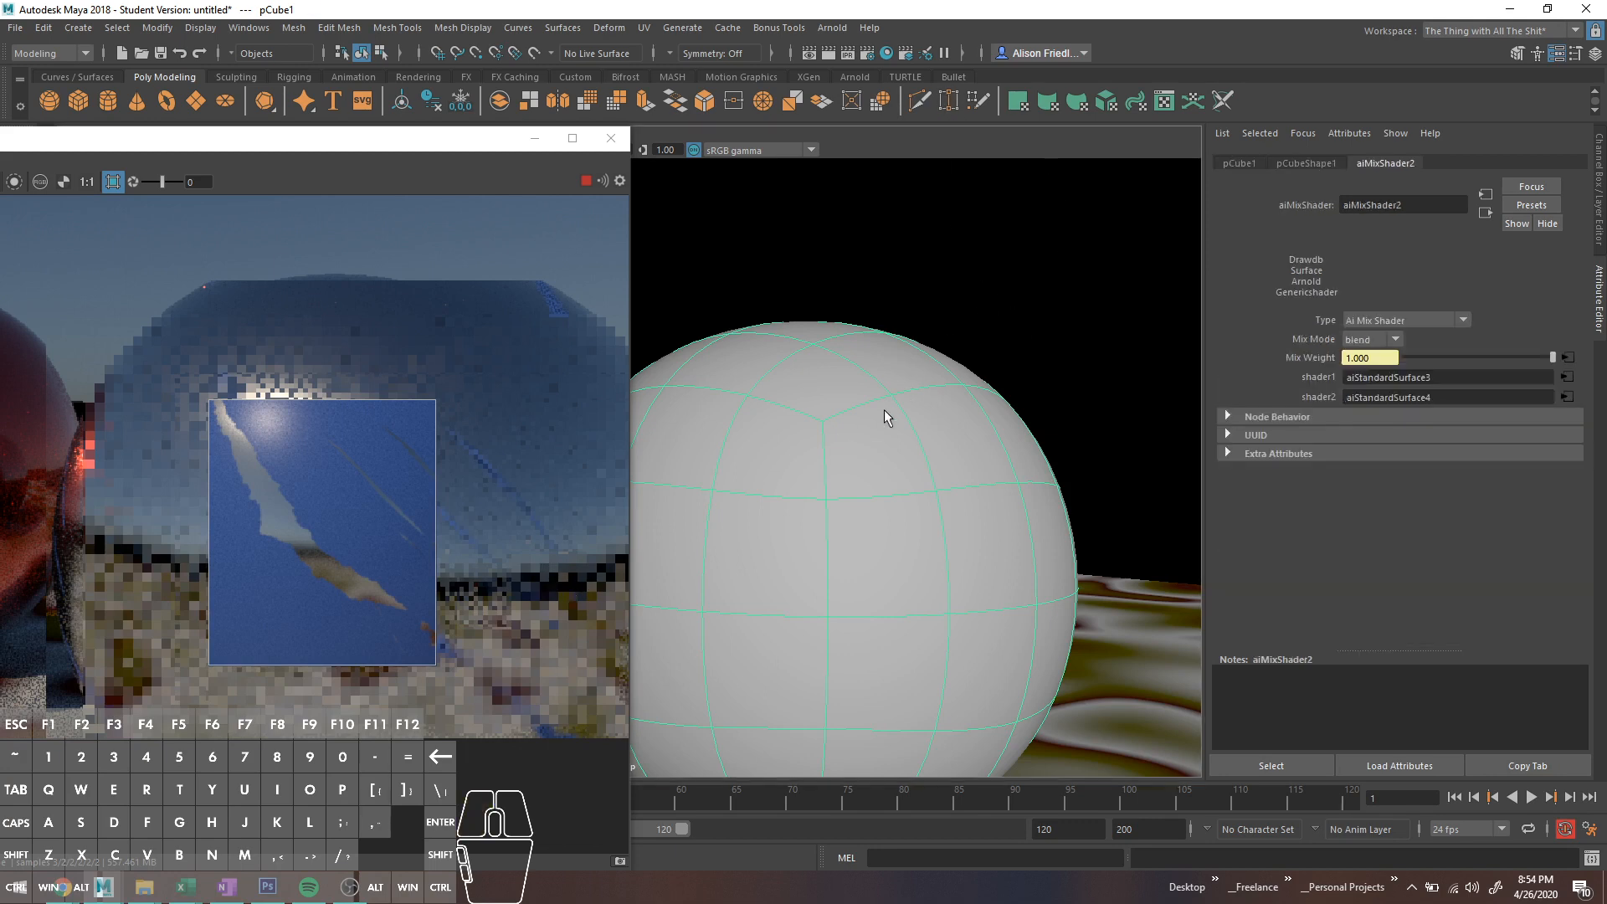
{"action": "left_click", "coordinate": [1574, 397]}
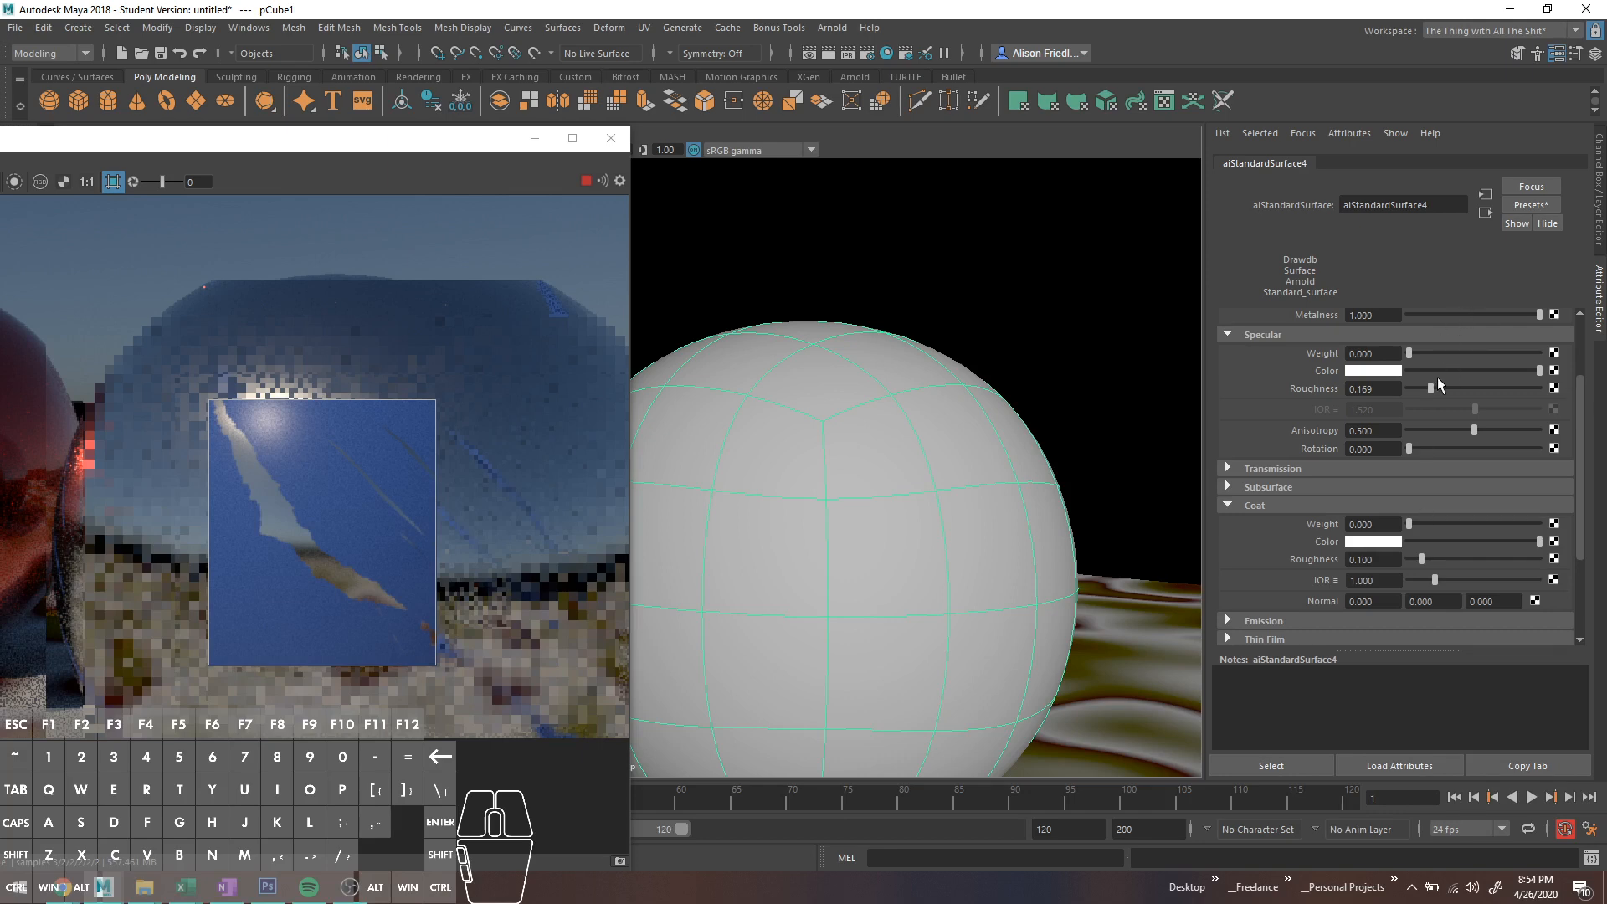
{"action": "left_click_drag", "start_coordinate": [1408, 352], "coordinate": [1338, 352]}
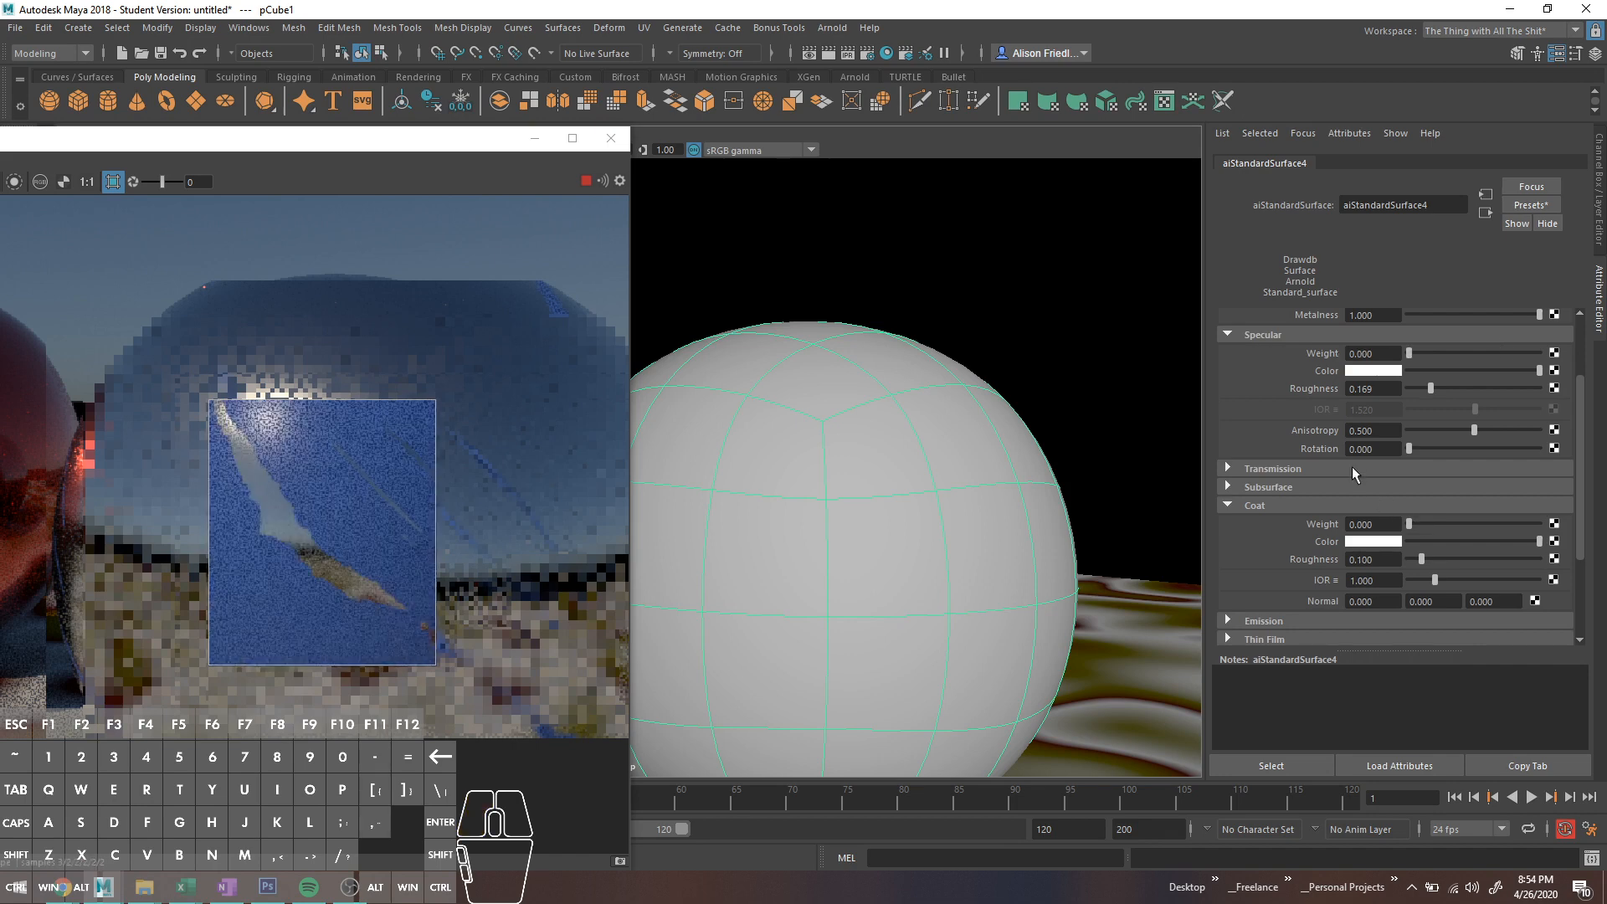
{"action": "scroll", "coordinate": [1352, 465], "scroll_direction": "up", "scroll_amount": 3}
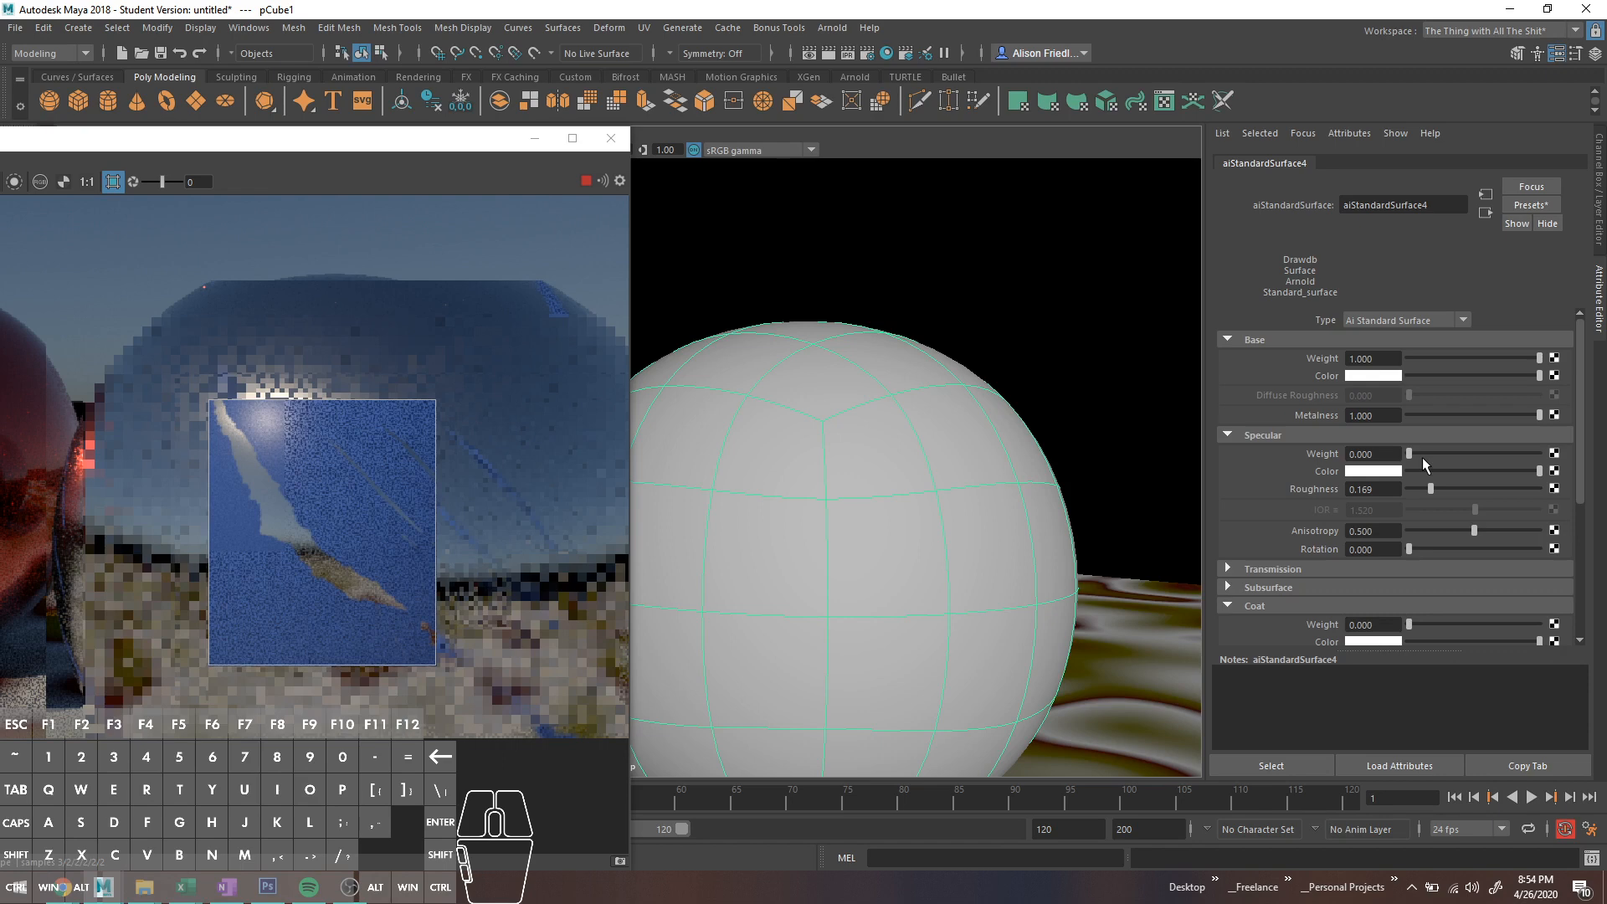
Step: Rename aiStandardSurface4 to Chrome and connect a new file texture to its bump mapping
{"action": "left_click_drag", "start_coordinate": [1538, 414], "coordinate": [1605, 446]}
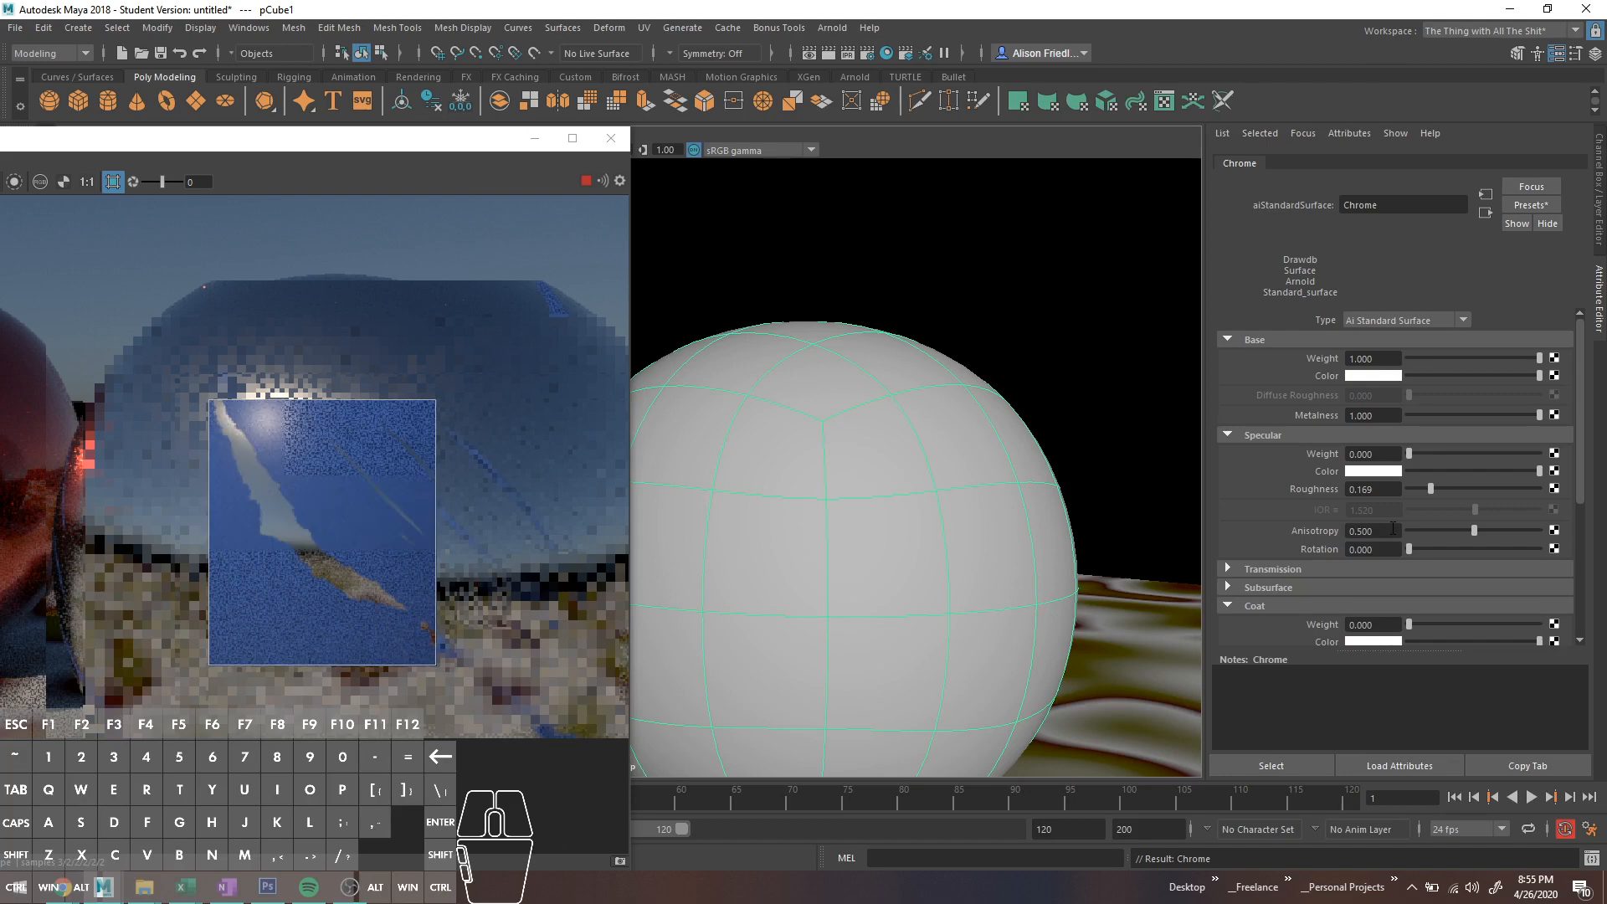
{"action": "scroll", "coordinate": [1389, 528], "scroll_direction": "down", "scroll_amount": 2}
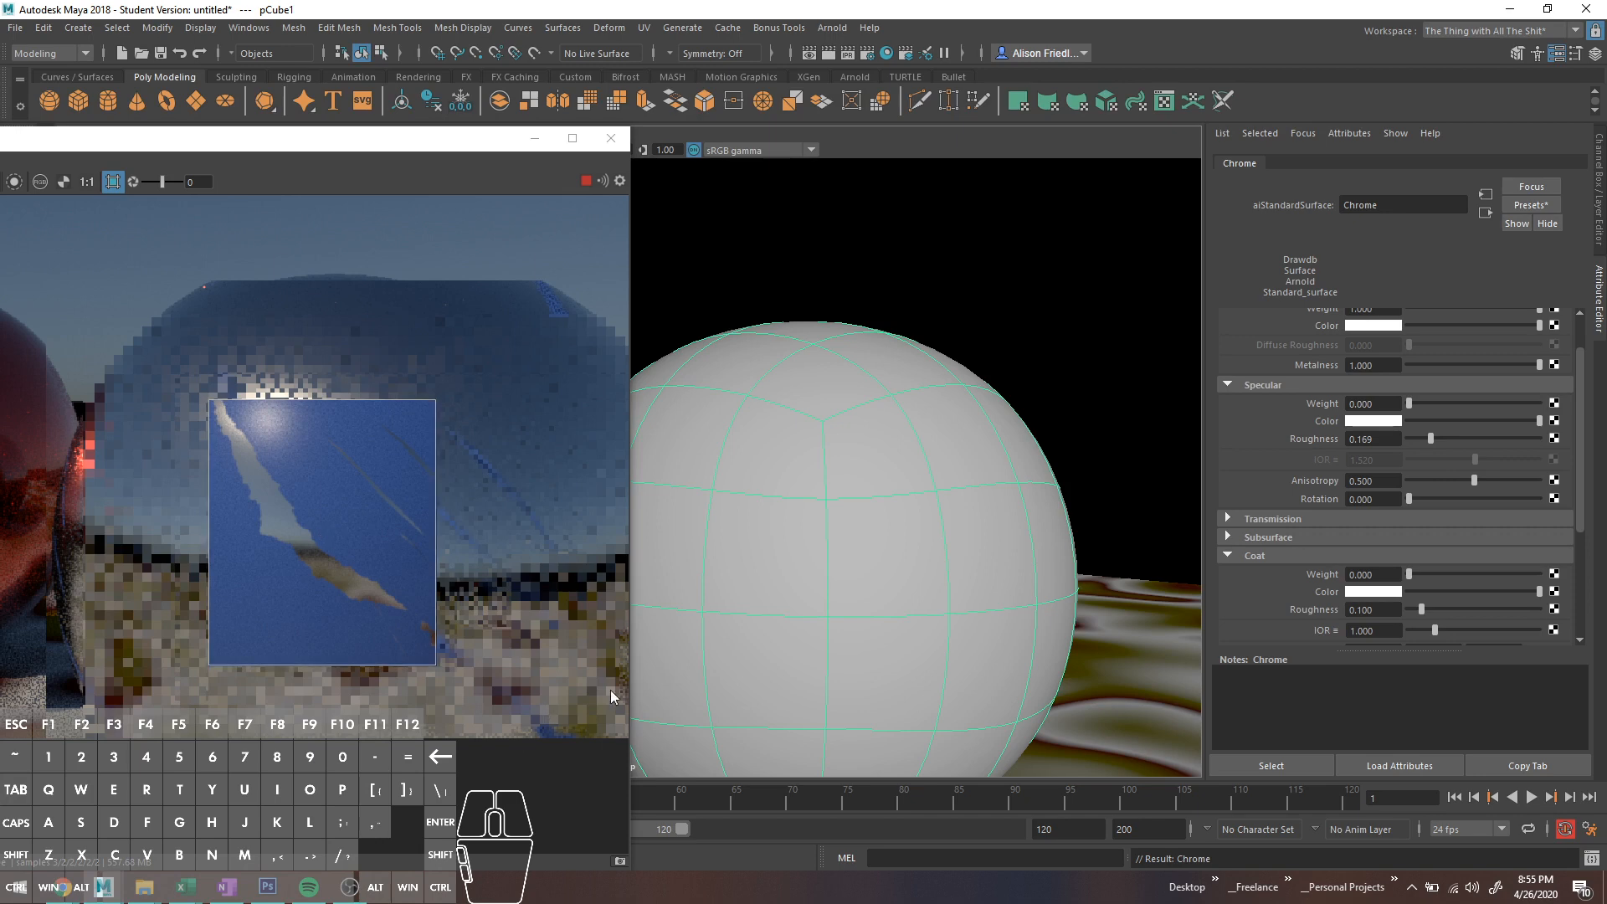
{"action": "scroll", "coordinate": [1336, 558], "scroll_direction": "down", "scroll_amount": 2}
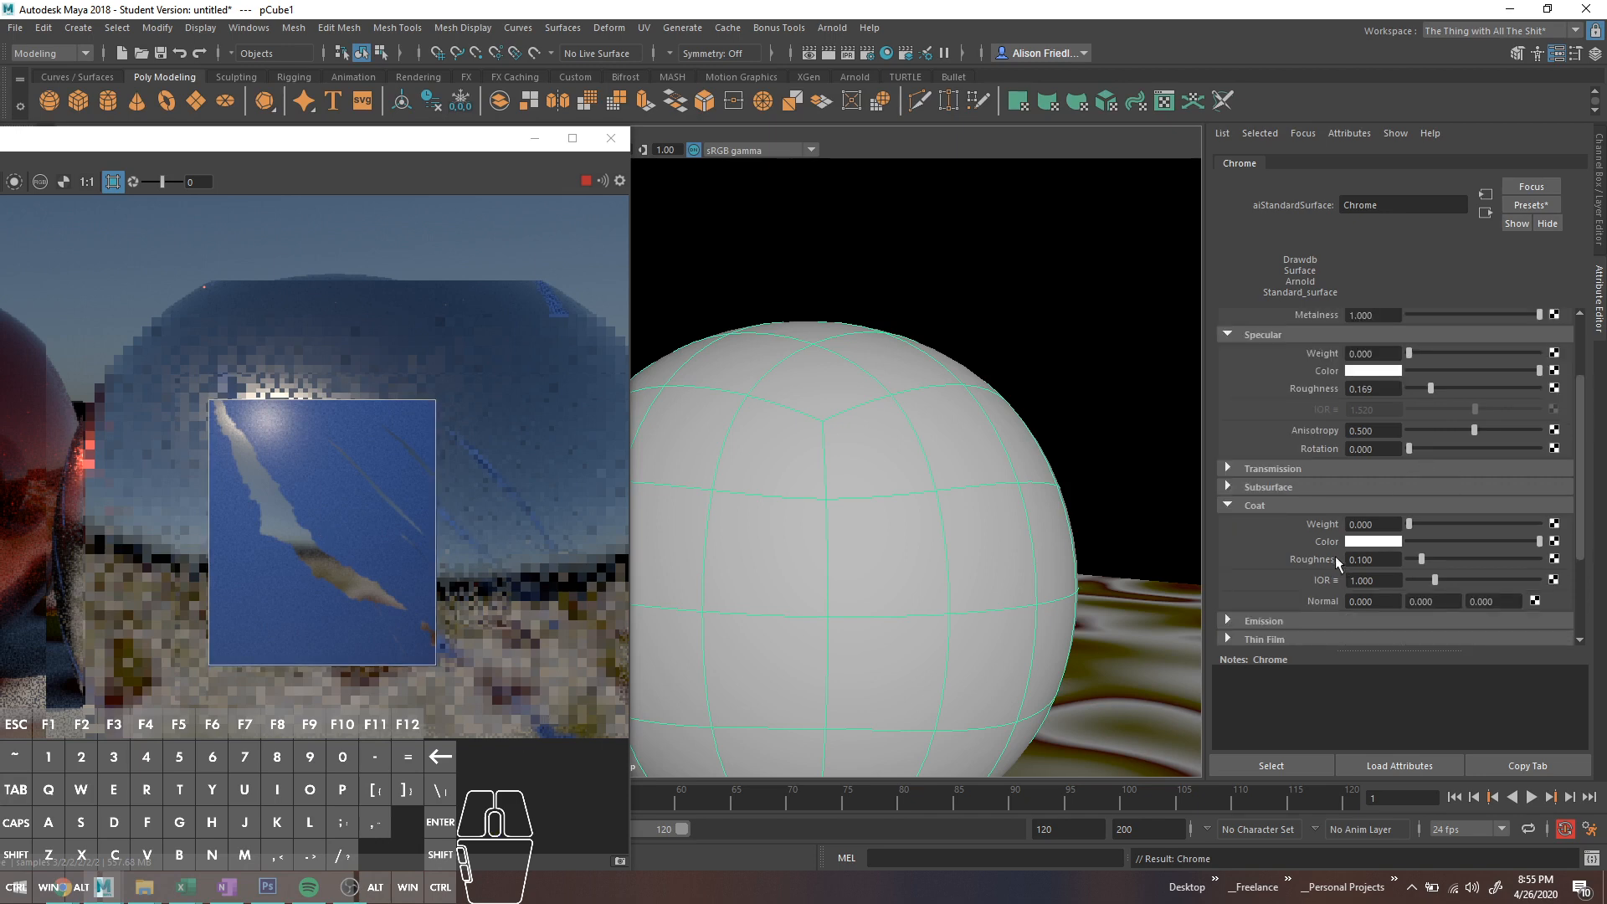
{"action": "scroll", "coordinate": [1334, 538], "scroll_direction": "down", "scroll_amount": 2}
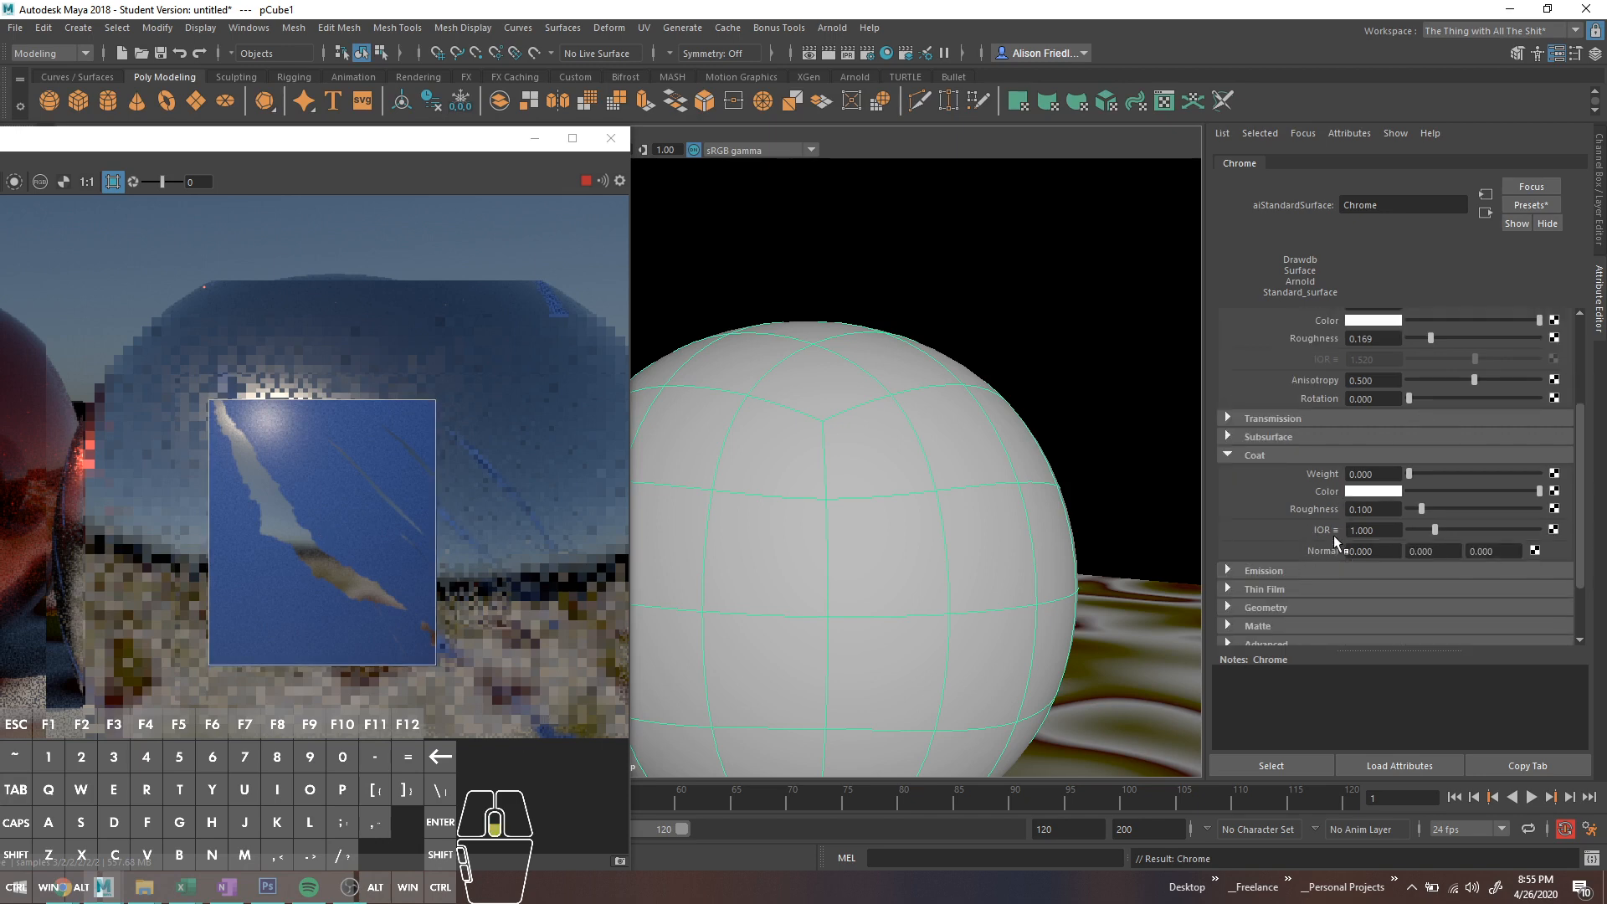
{"action": "left_click", "coordinate": [1295, 606]}
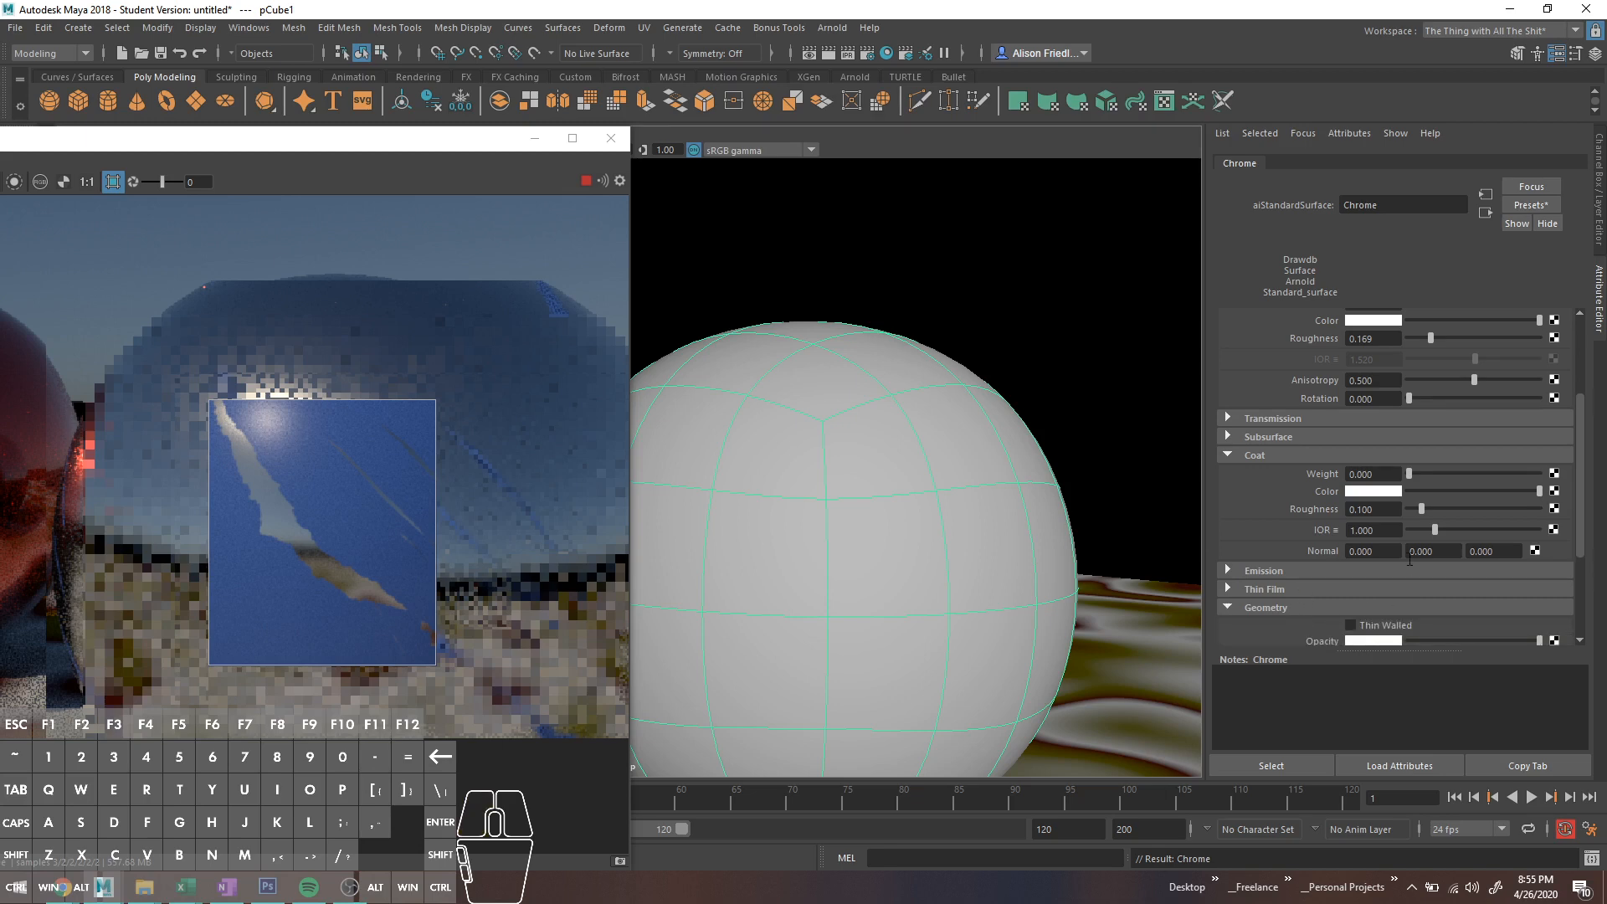
{"action": "scroll", "coordinate": [1385, 539], "scroll_direction": "down", "scroll_amount": 2}
{"action": "left_click", "coordinate": [1552, 610]}
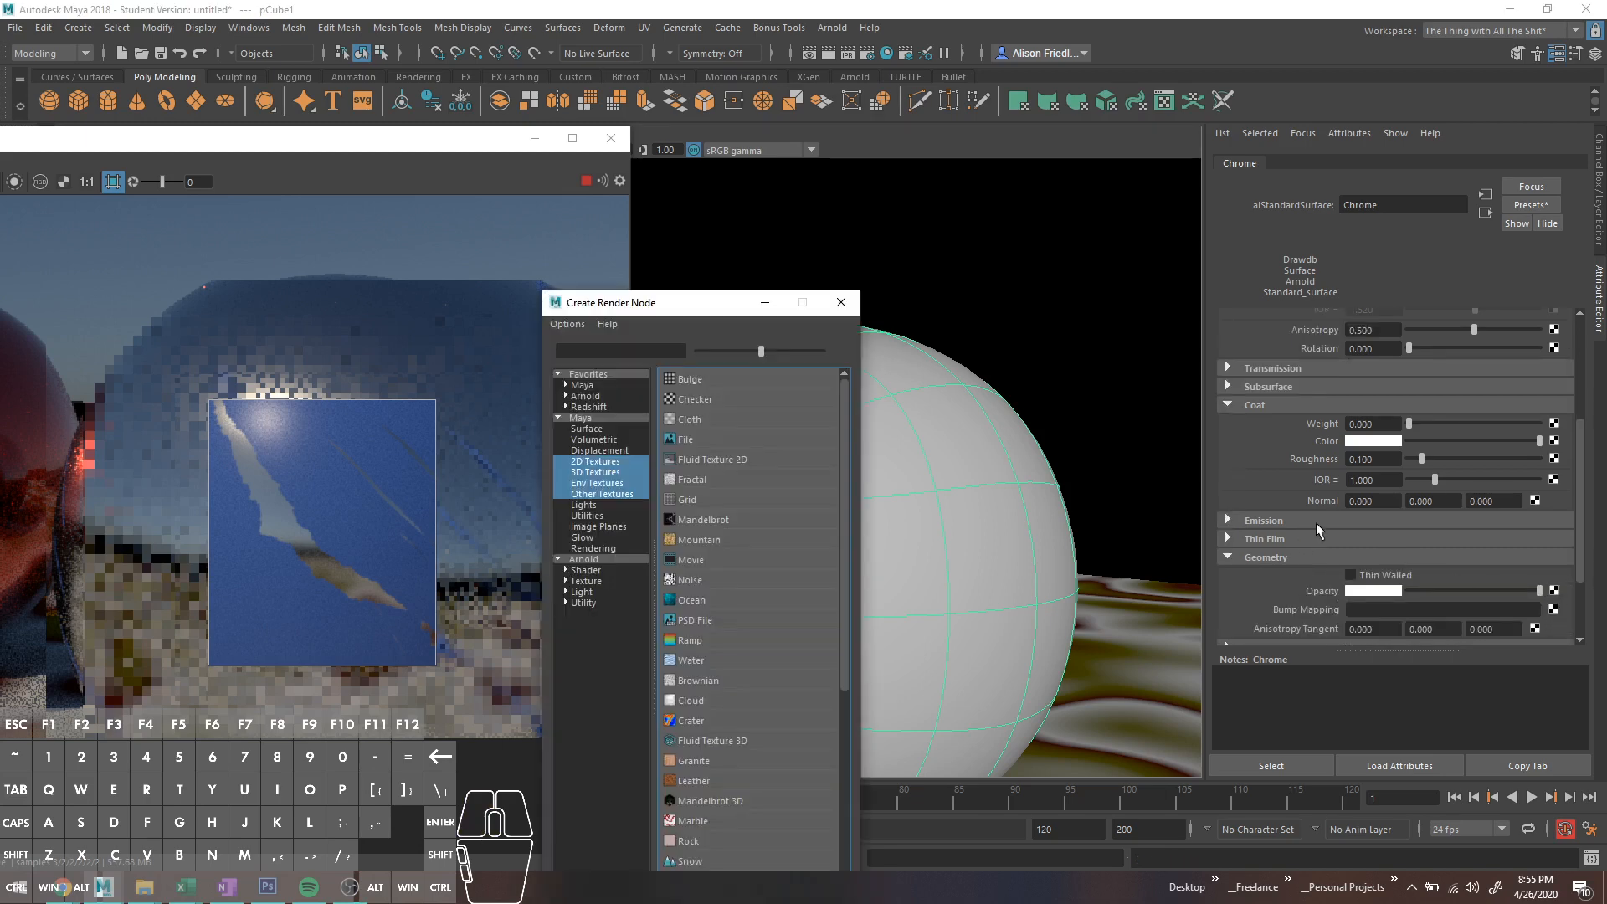
{"action": "left_click", "coordinate": [676, 441]}
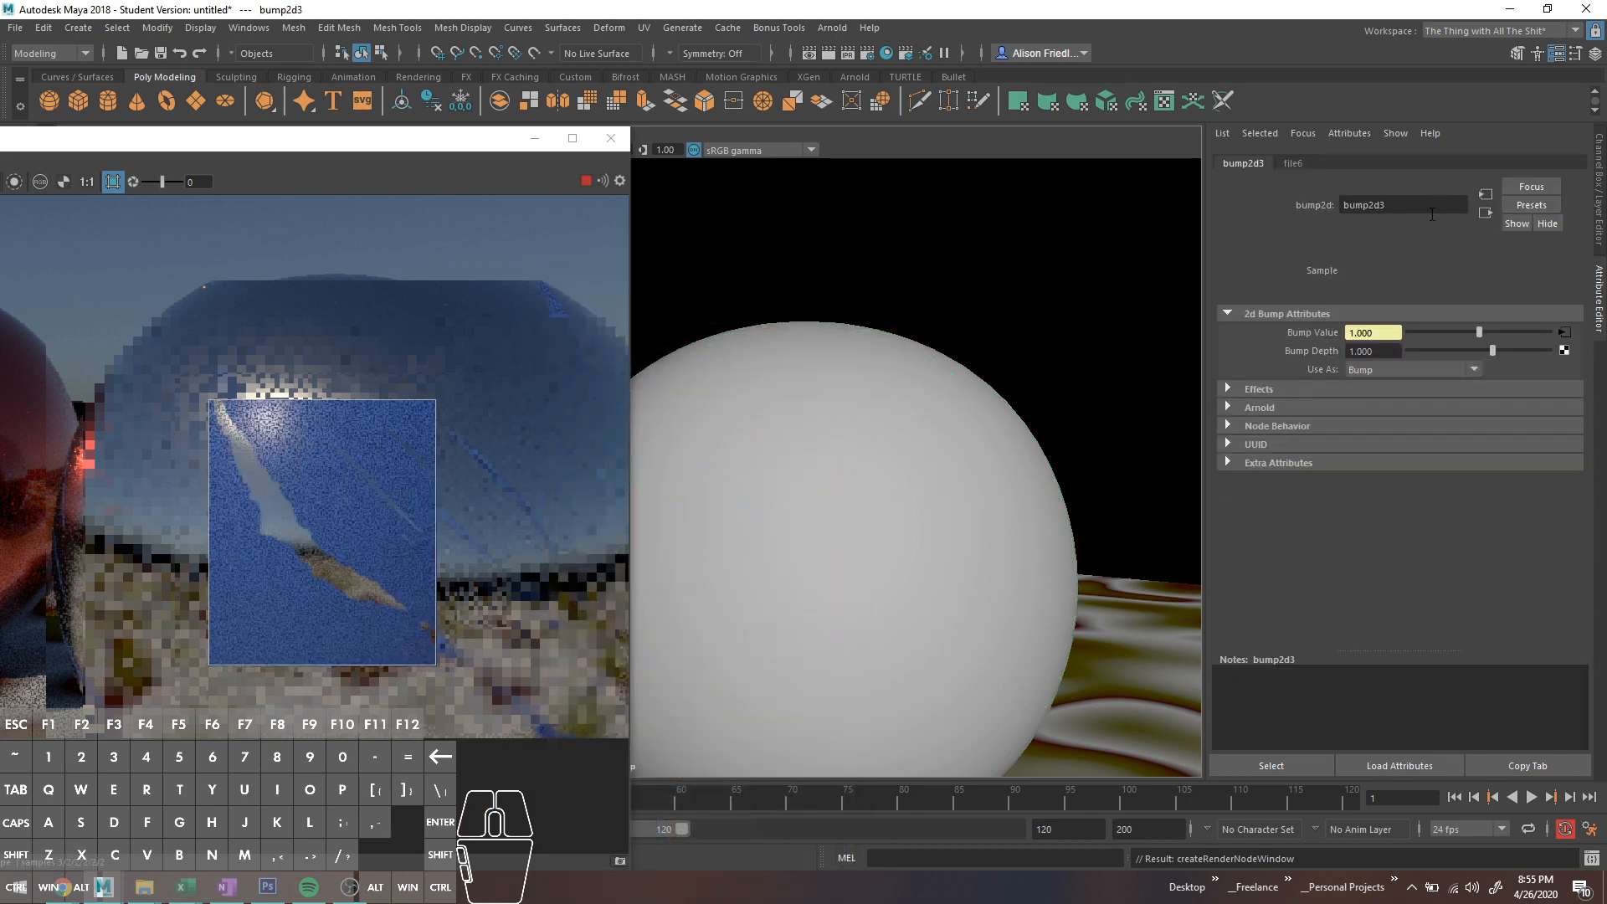
Step: Load scratchcombio4.png from the REGRETS! folder as the image of the bump's file texture
{"action": "left_click", "coordinate": [1565, 333]}
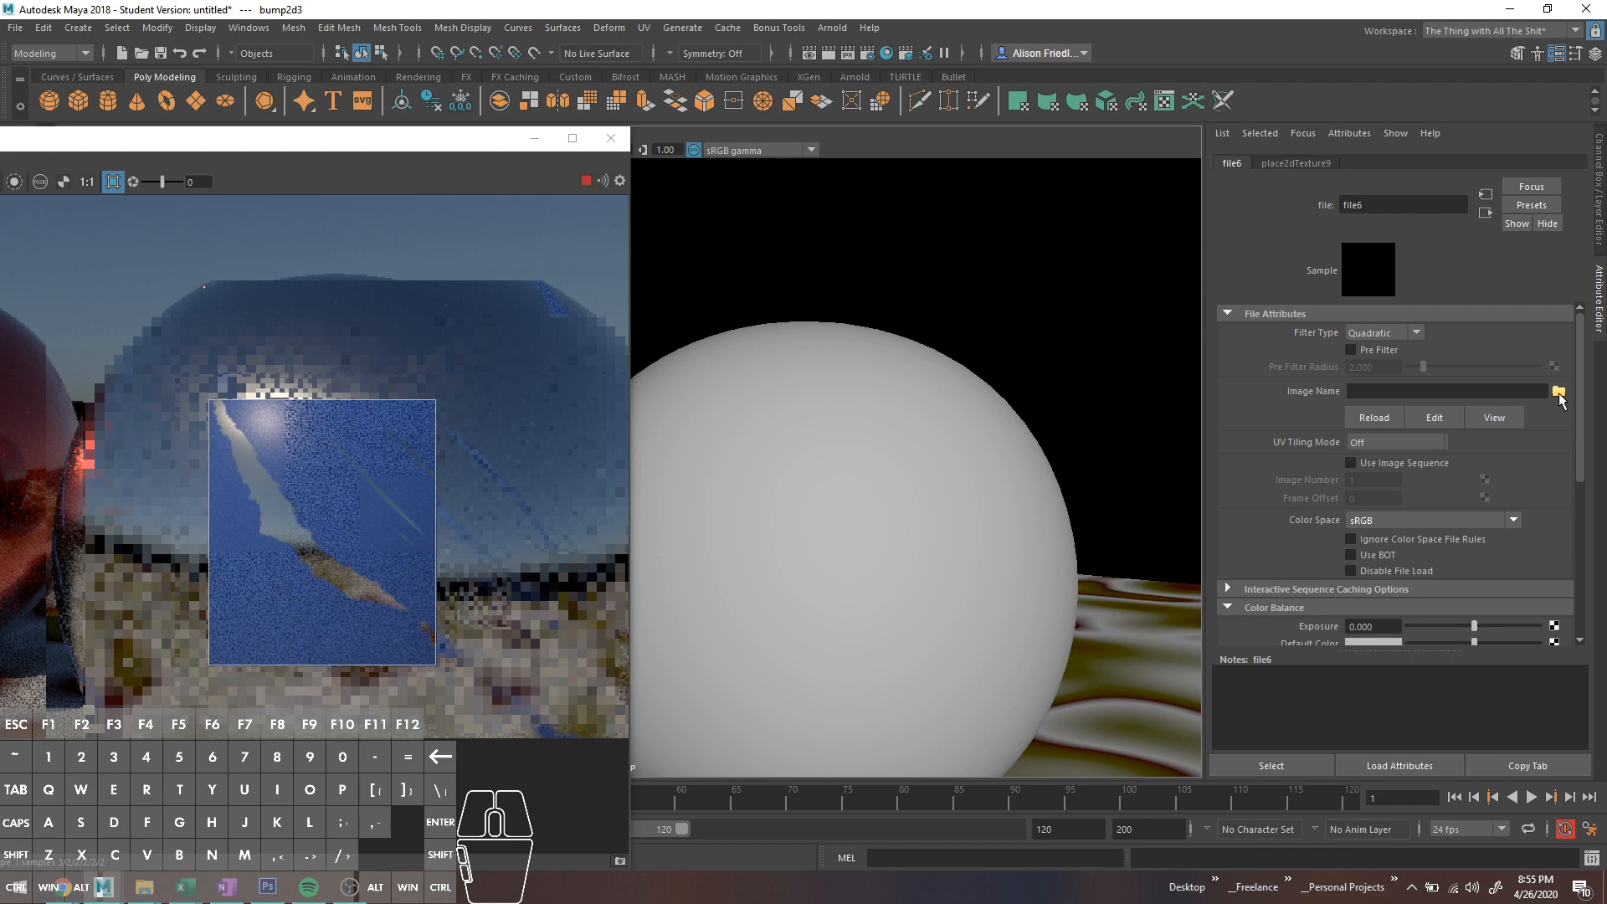
{"action": "left_click", "coordinate": [1559, 392]}
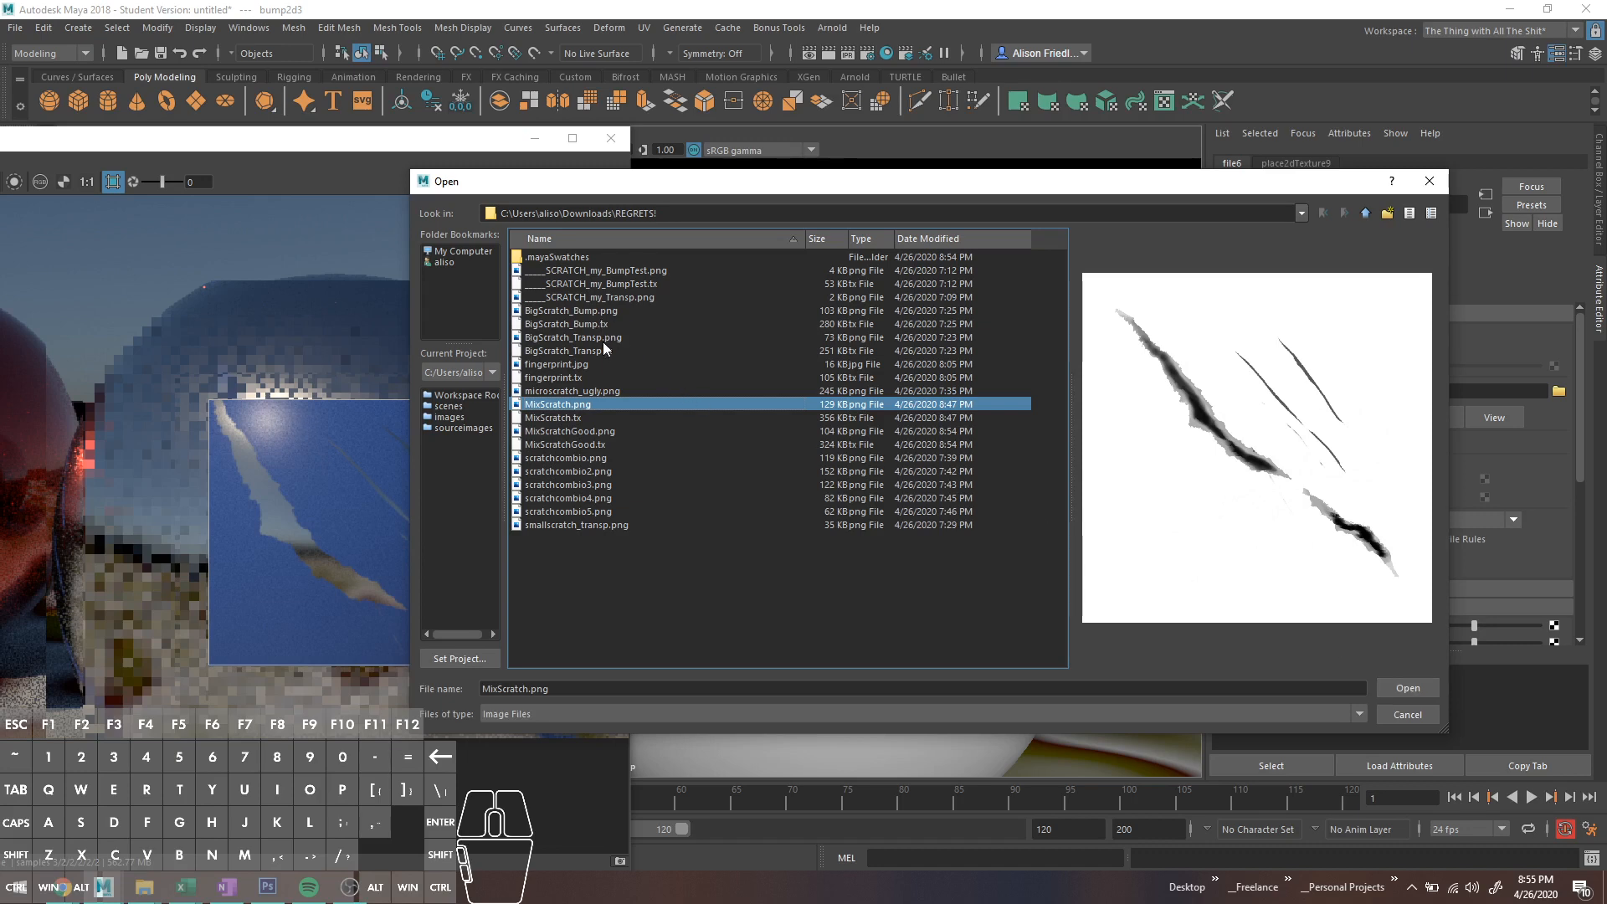
{"action": "left_click", "coordinate": [600, 510]}
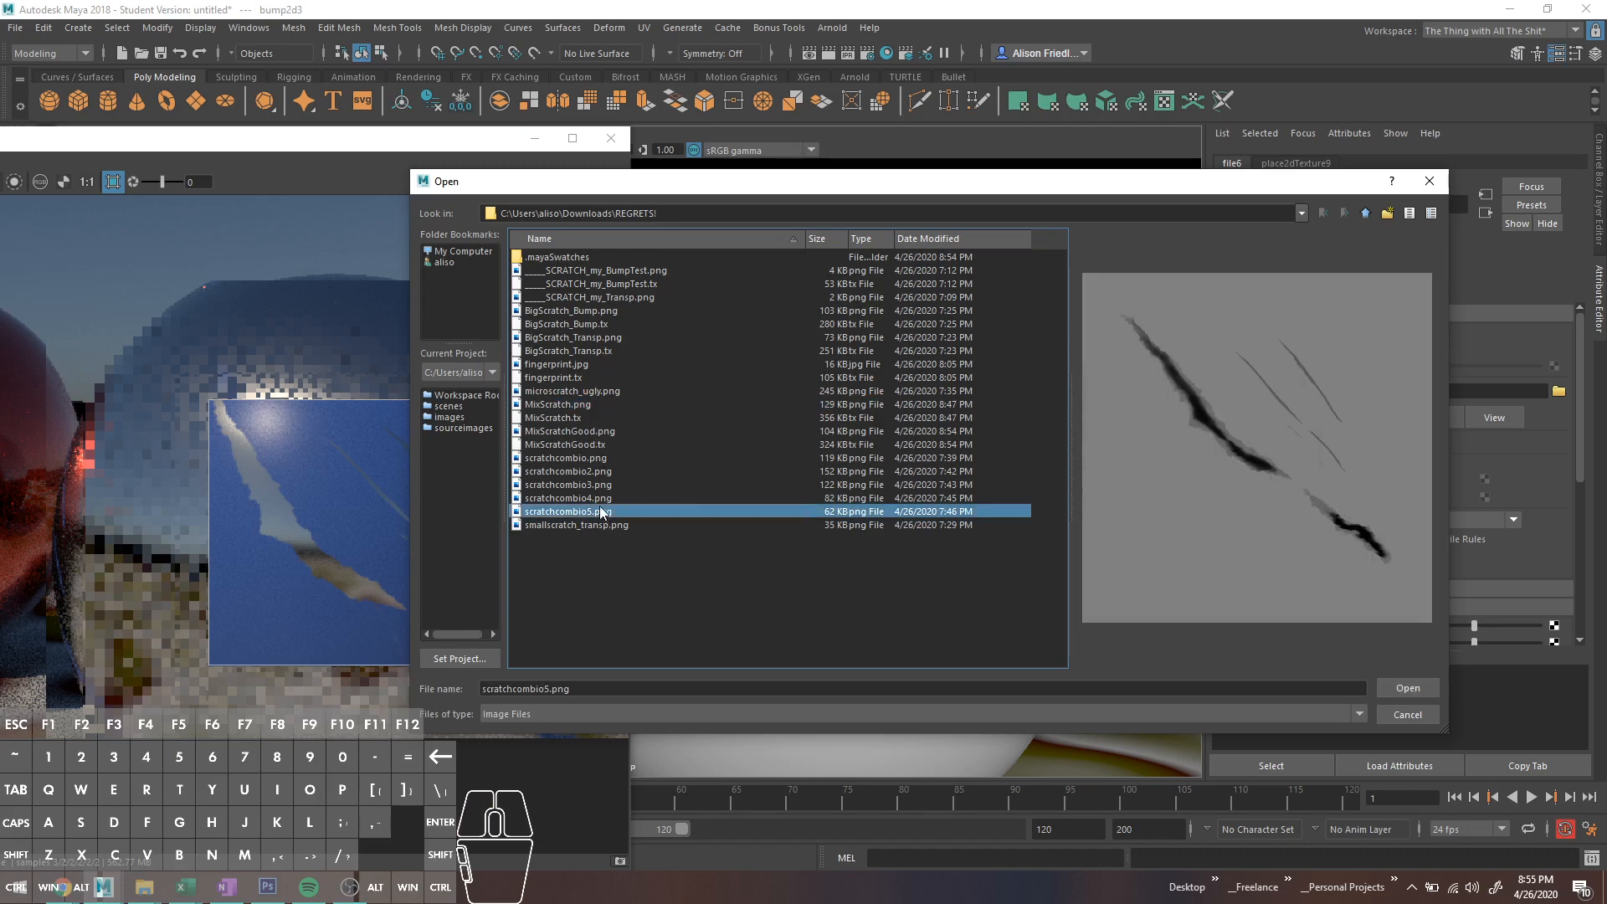
{"action": "left_click", "coordinate": [600, 500]}
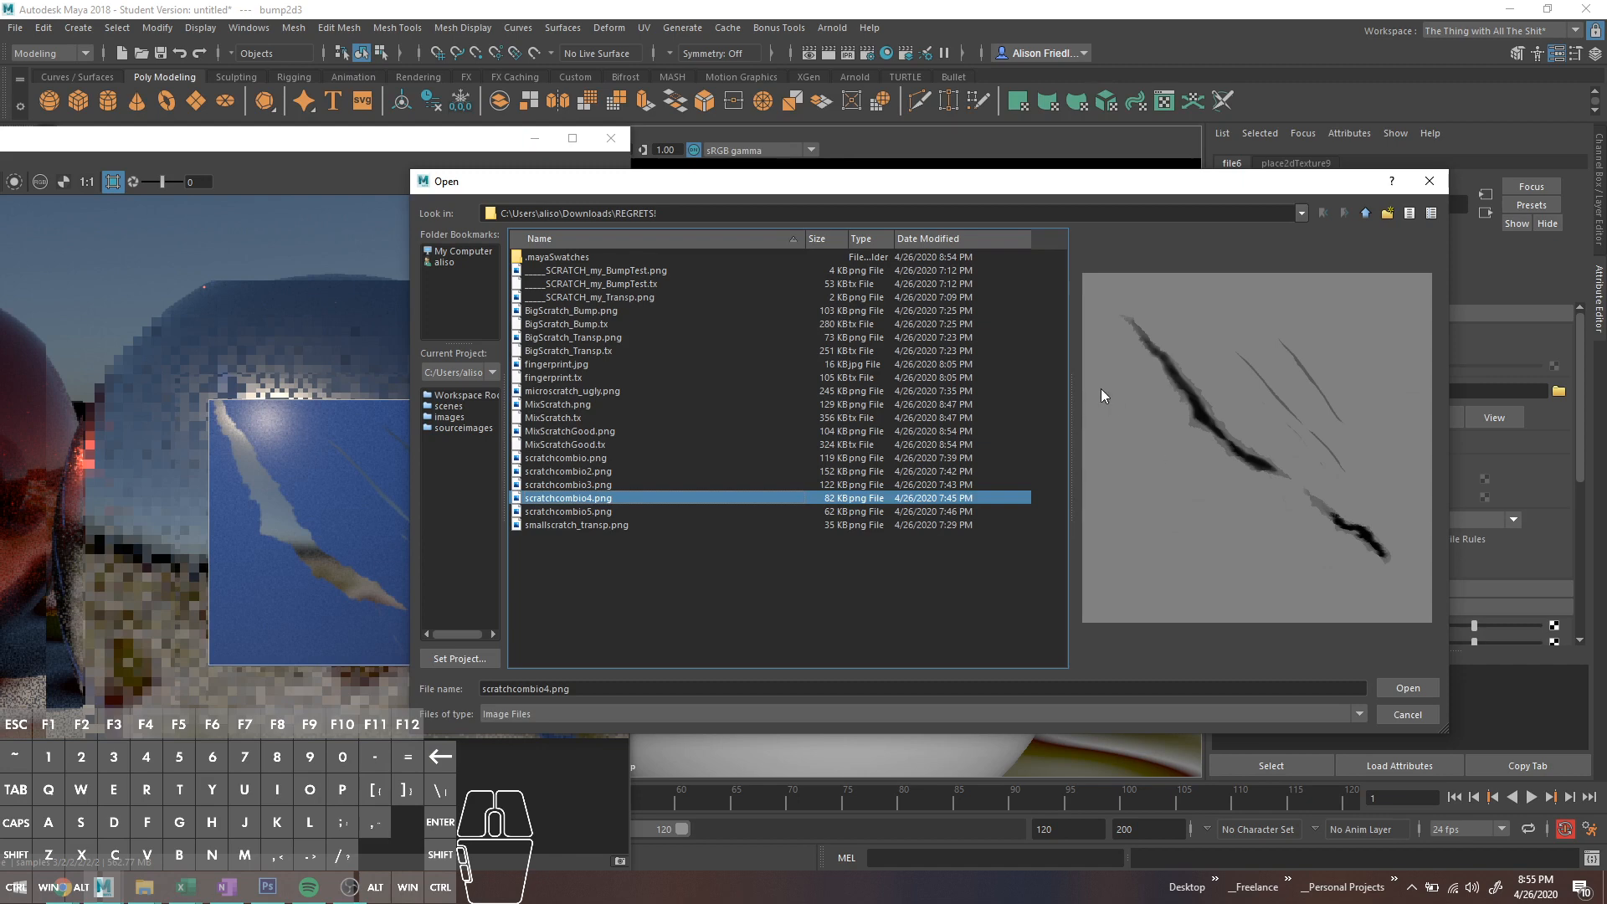
{"action": "left_click", "coordinate": [1404, 690]}
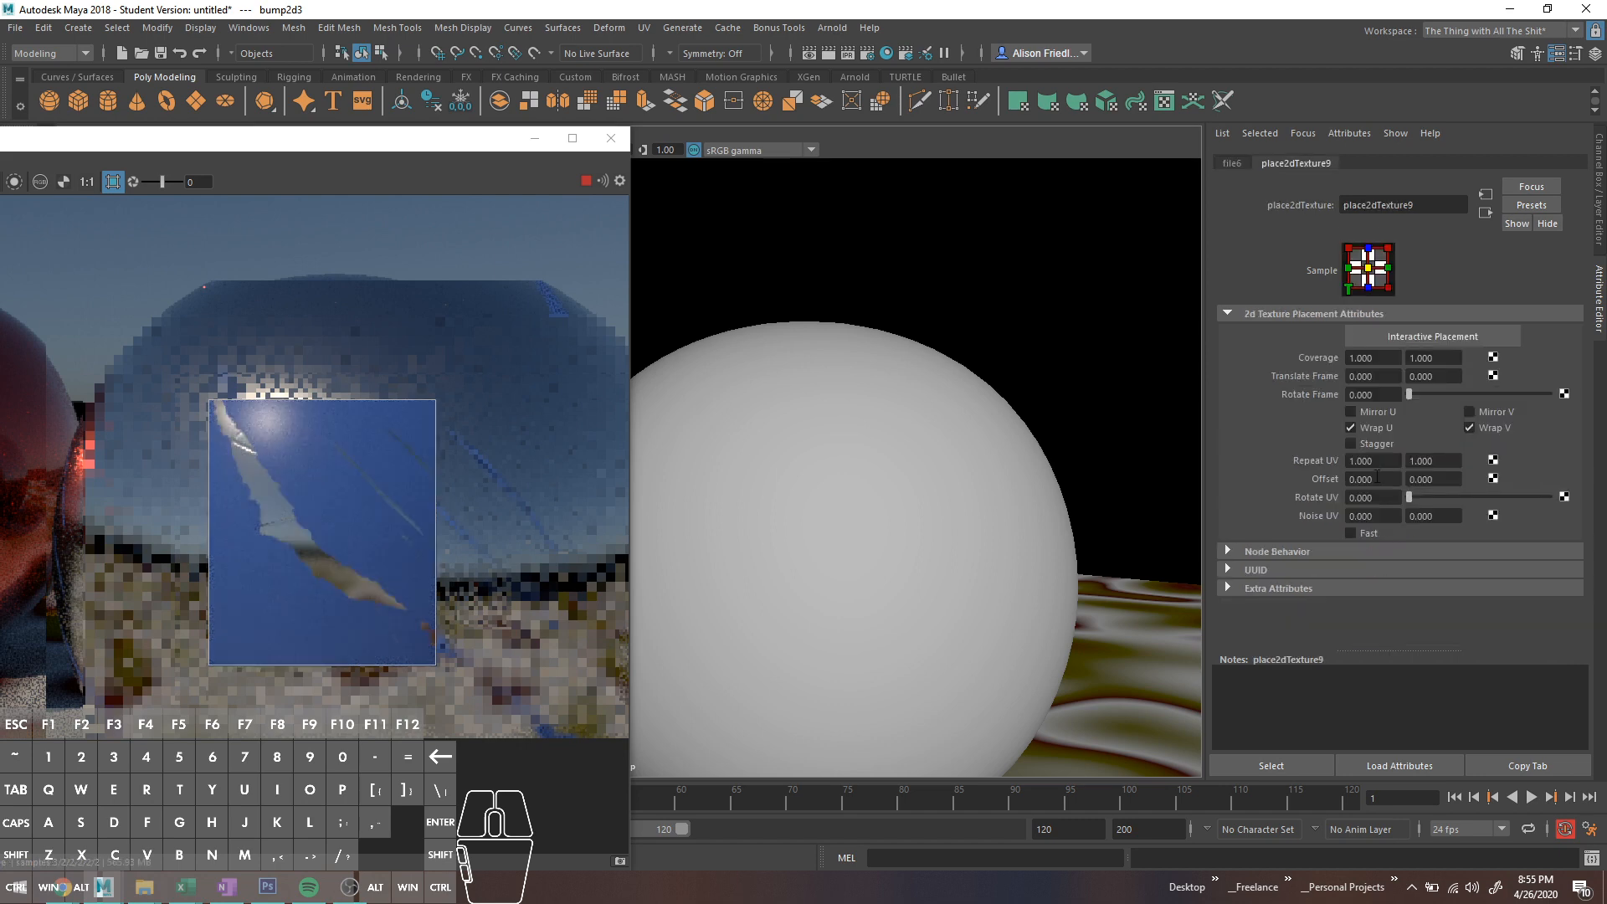
Step: Set the bump texture's Repeat UV to 4 in both directions in its 2D placement node
{"action": "left_click_drag", "start_coordinate": [1377, 461], "coordinate": [1254, 448]}
{"action": "type", "text": "4"}
{"action": "key", "text": "Tab"}
{"action": "type", "text": "4"}
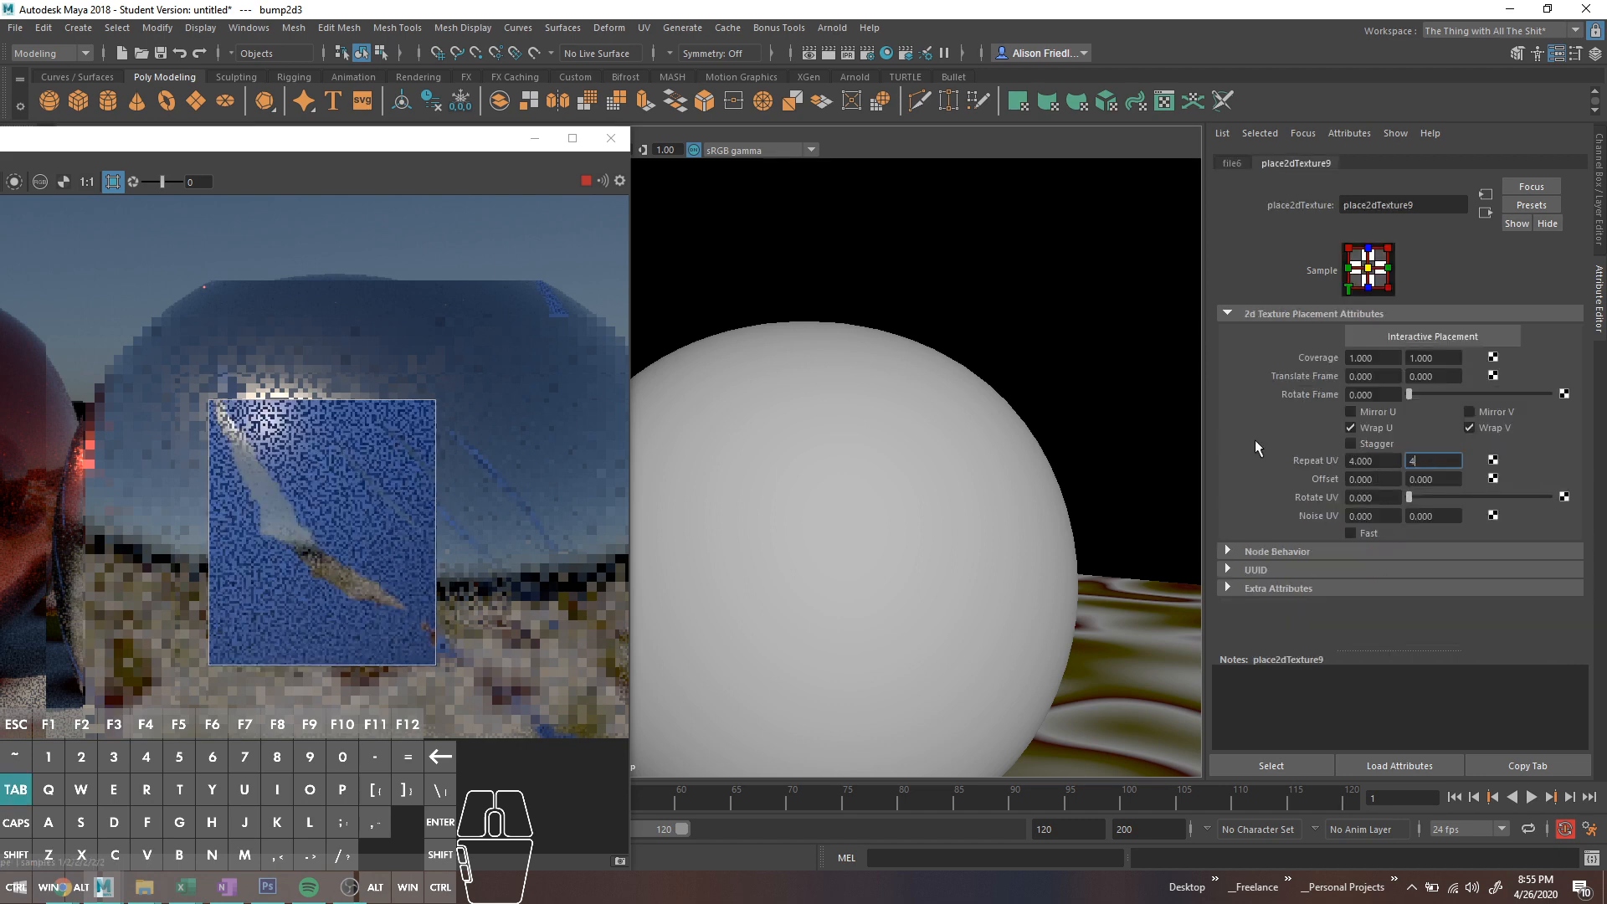
{"action": "key", "text": "Tab"}
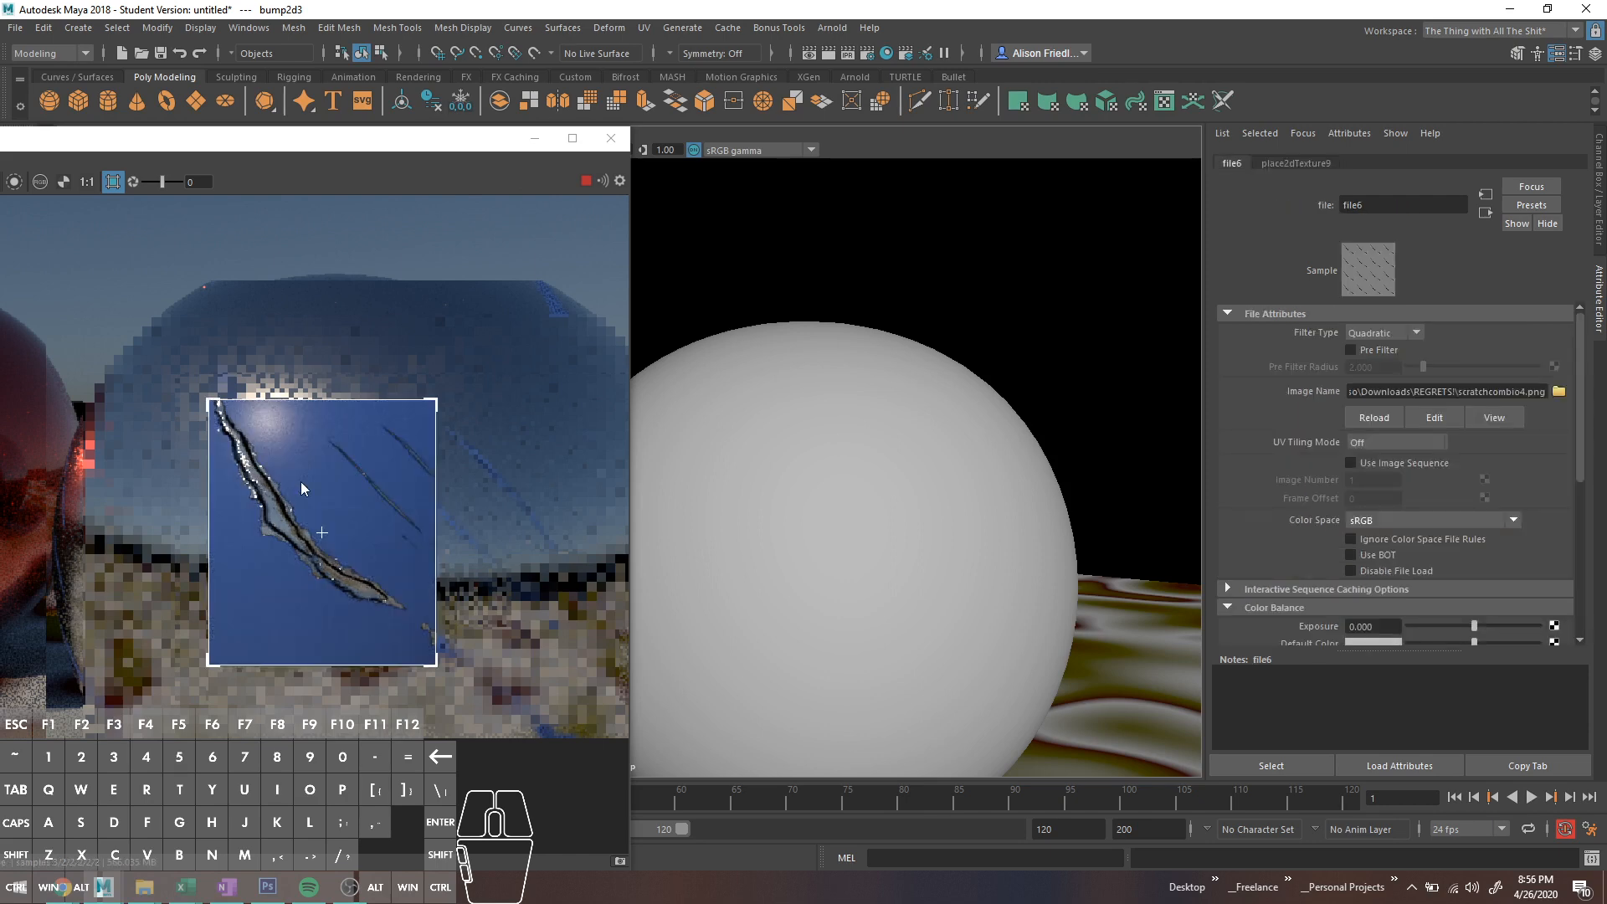
Step: Examine the bumped scratches in the sphere's live render, both up close and from farther away
{"action": "scroll", "coordinate": [876, 505], "scroll_direction": "up", "scroll_amount": 3}
{"action": "left_click_drag", "start_coordinate": [861, 534], "coordinate": [861, 536], "text": "alt"}
{"action": "middle_click_drag", "start_coordinate": [862, 538], "coordinate": [929, 534], "text": "alt"}
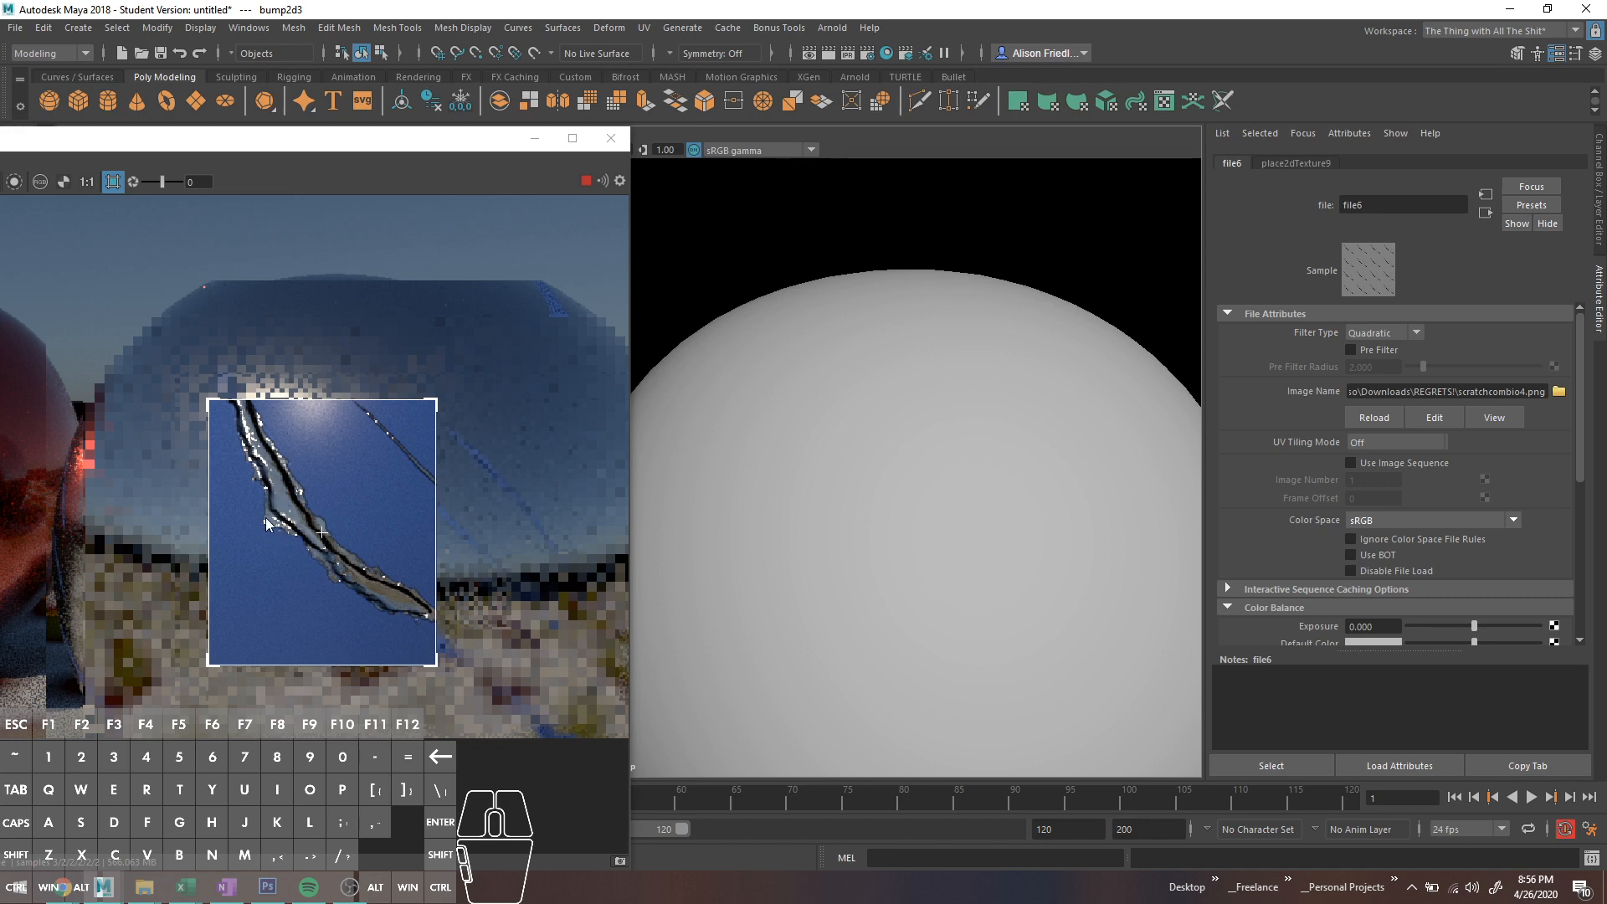
{"action": "scroll", "coordinate": [289, 520], "scroll_direction": "up", "scroll_amount": 3}
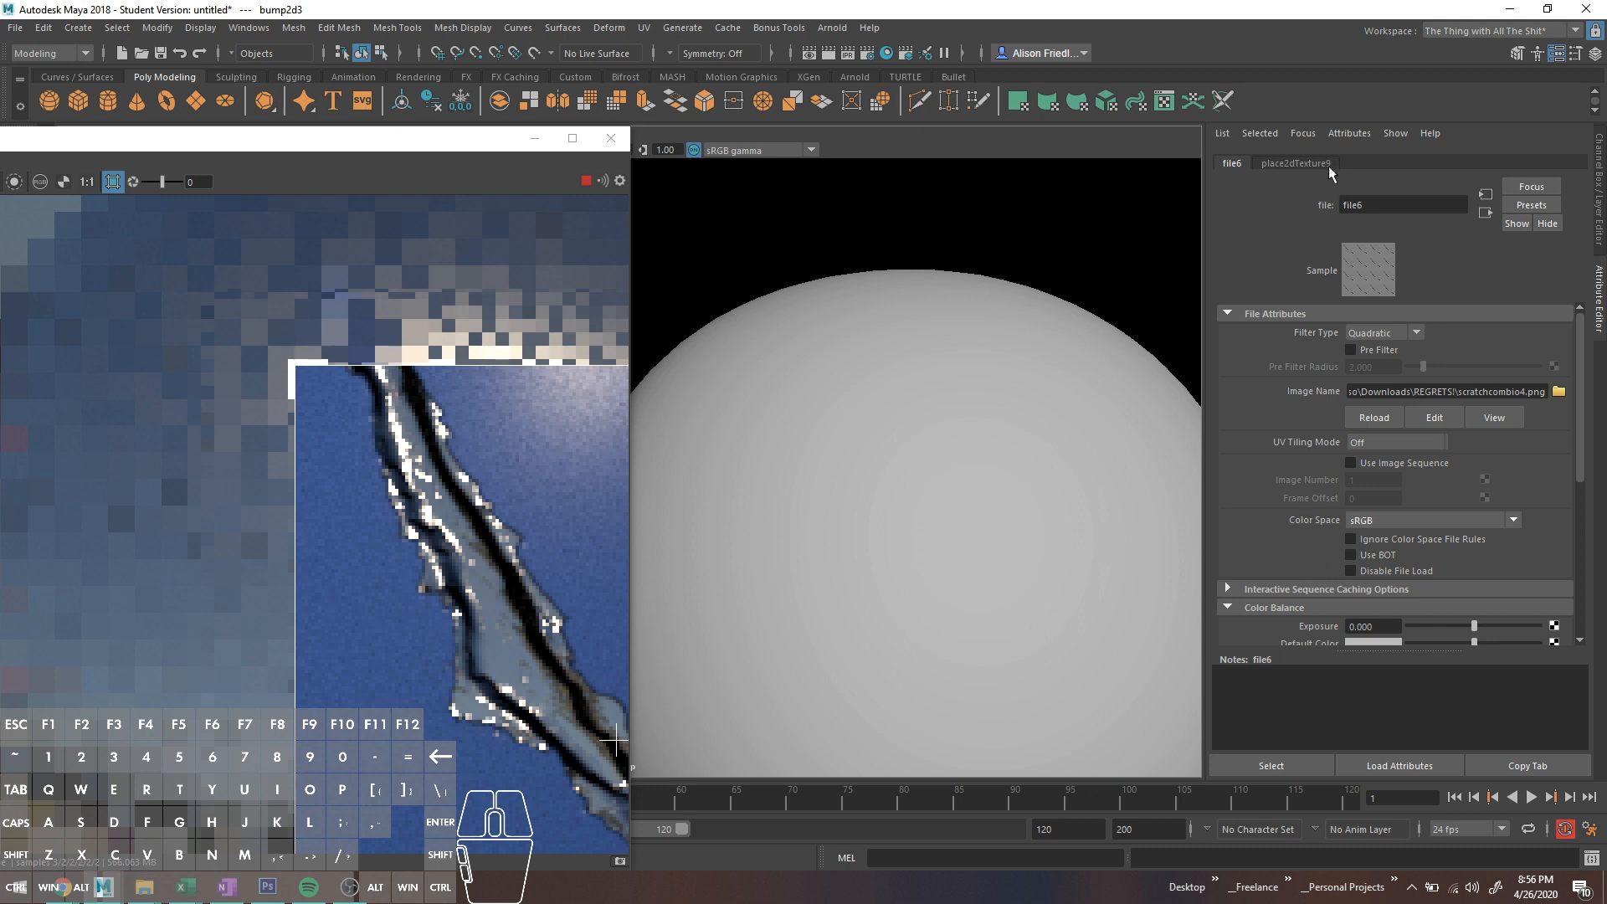
{"action": "scroll", "coordinate": [933, 578], "scroll_direction": "down", "scroll_amount": 3}
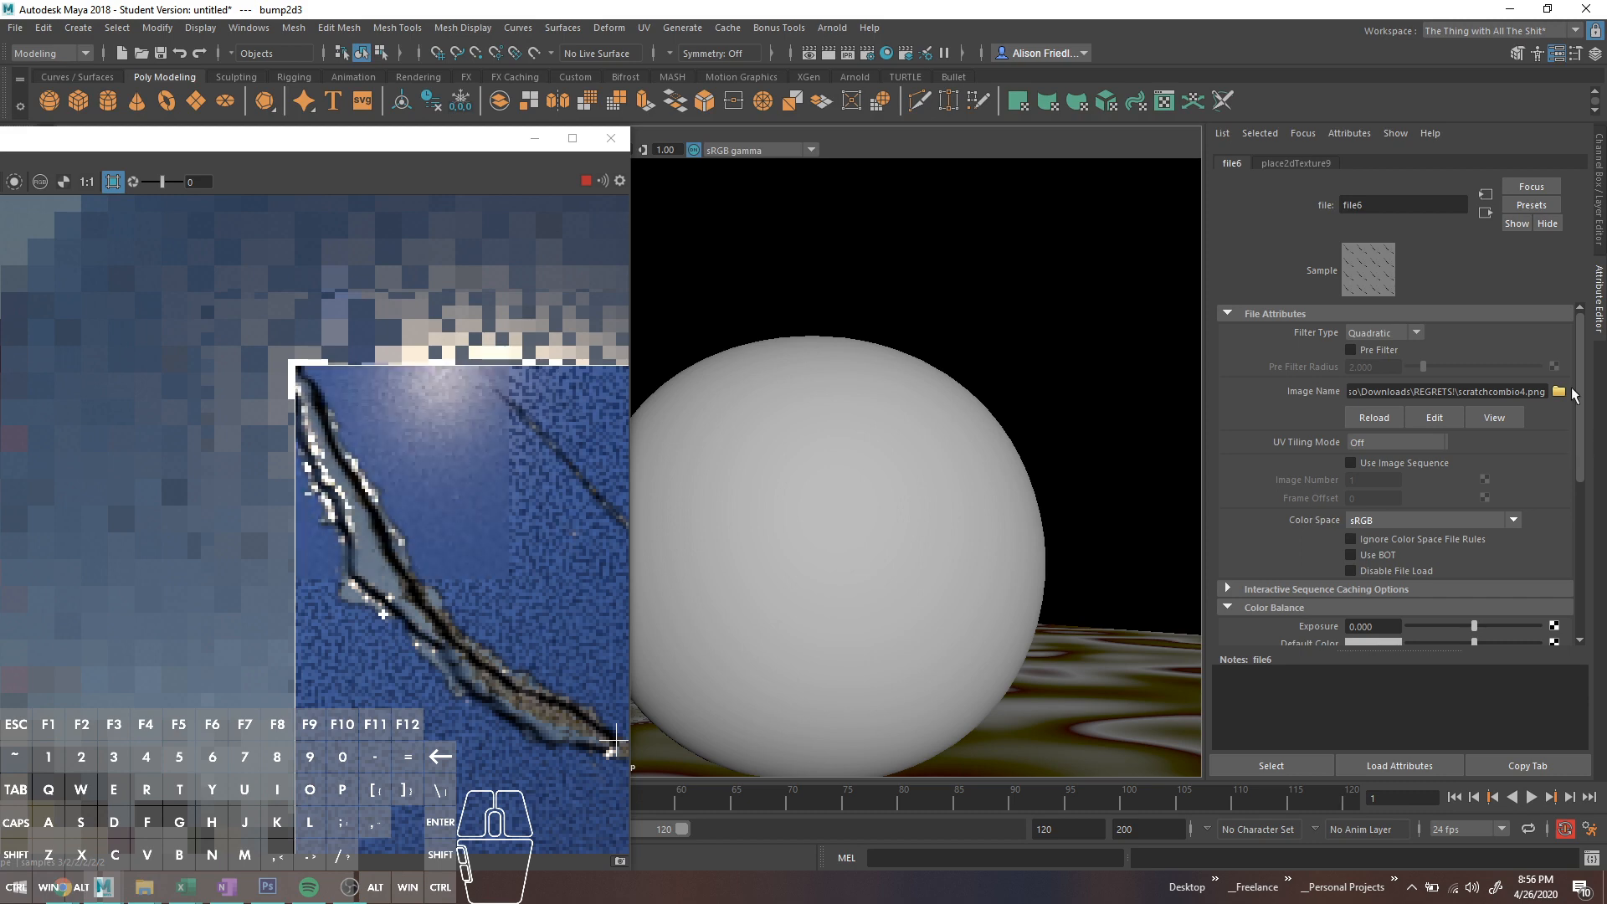
{"action": "scroll", "coordinate": [1040, 477], "scroll_direction": "down", "scroll_amount": 2}
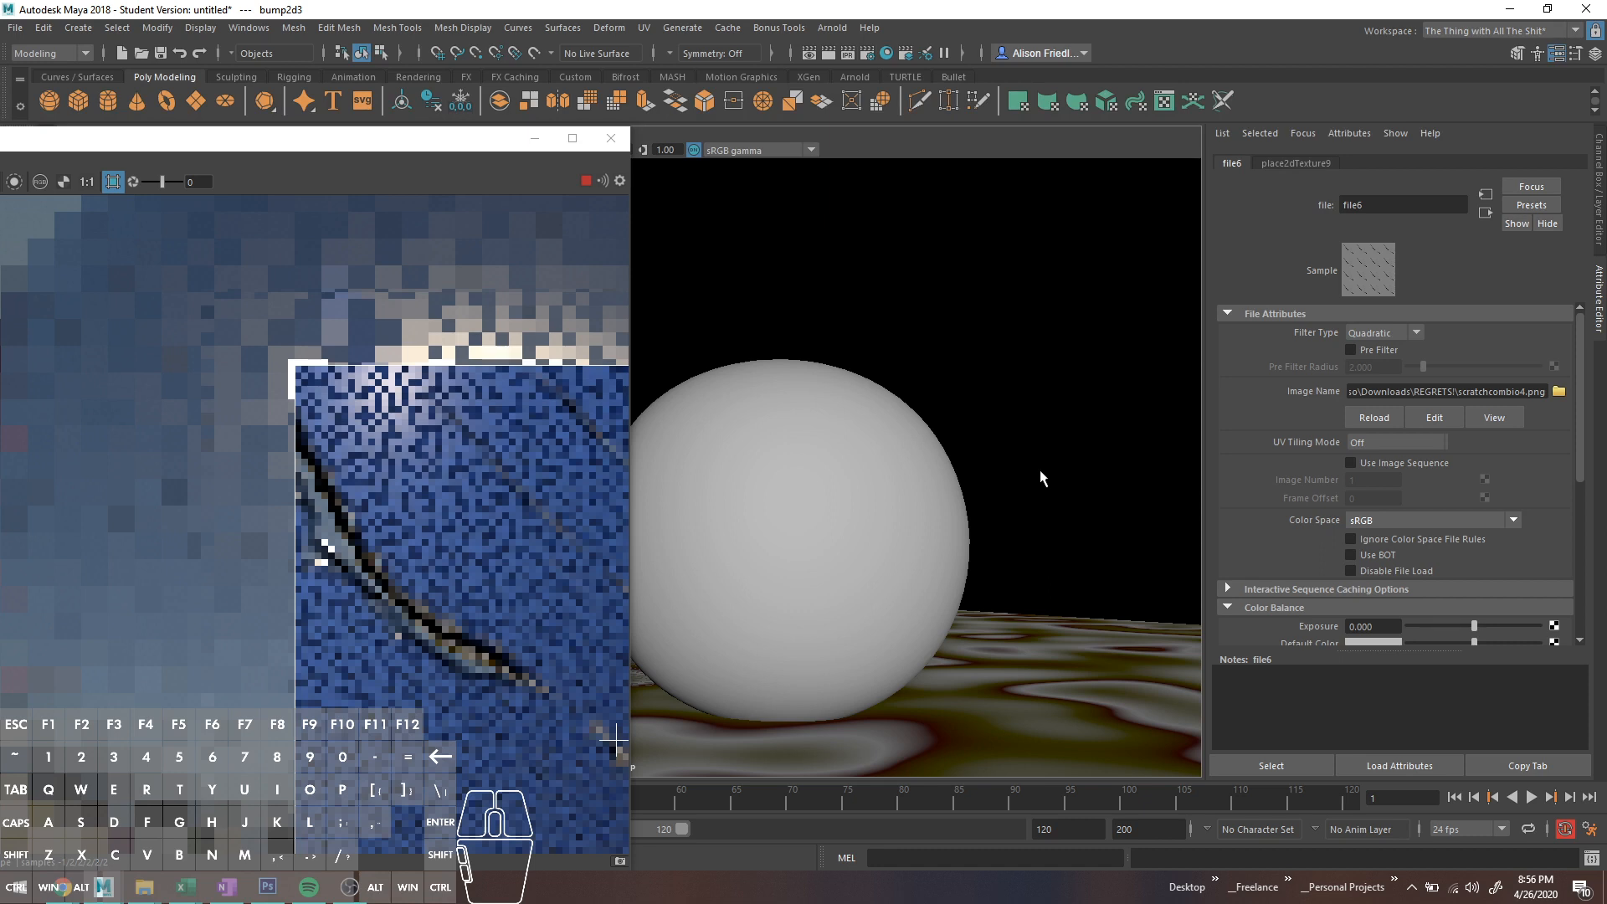
{"action": "scroll", "coordinate": [878, 599], "scroll_direction": "up", "scroll_amount": 2}
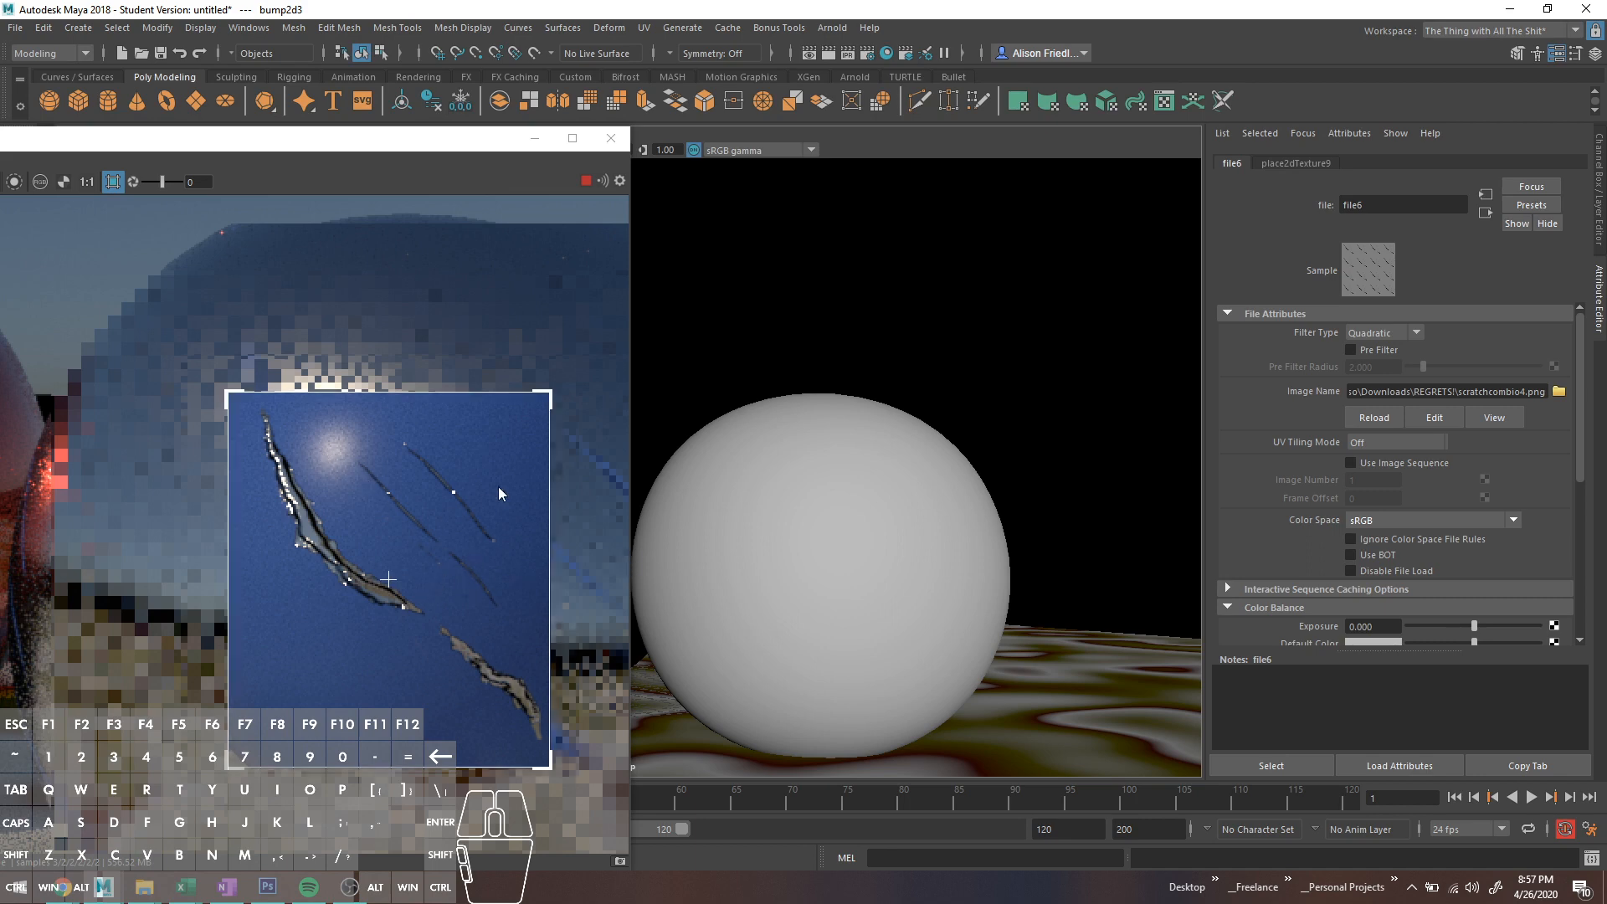
Step: Open the sphere's first mixed shader, aiStandardSurface3, and rename it Paint
{"action": "left_click", "coordinate": [942, 520]}
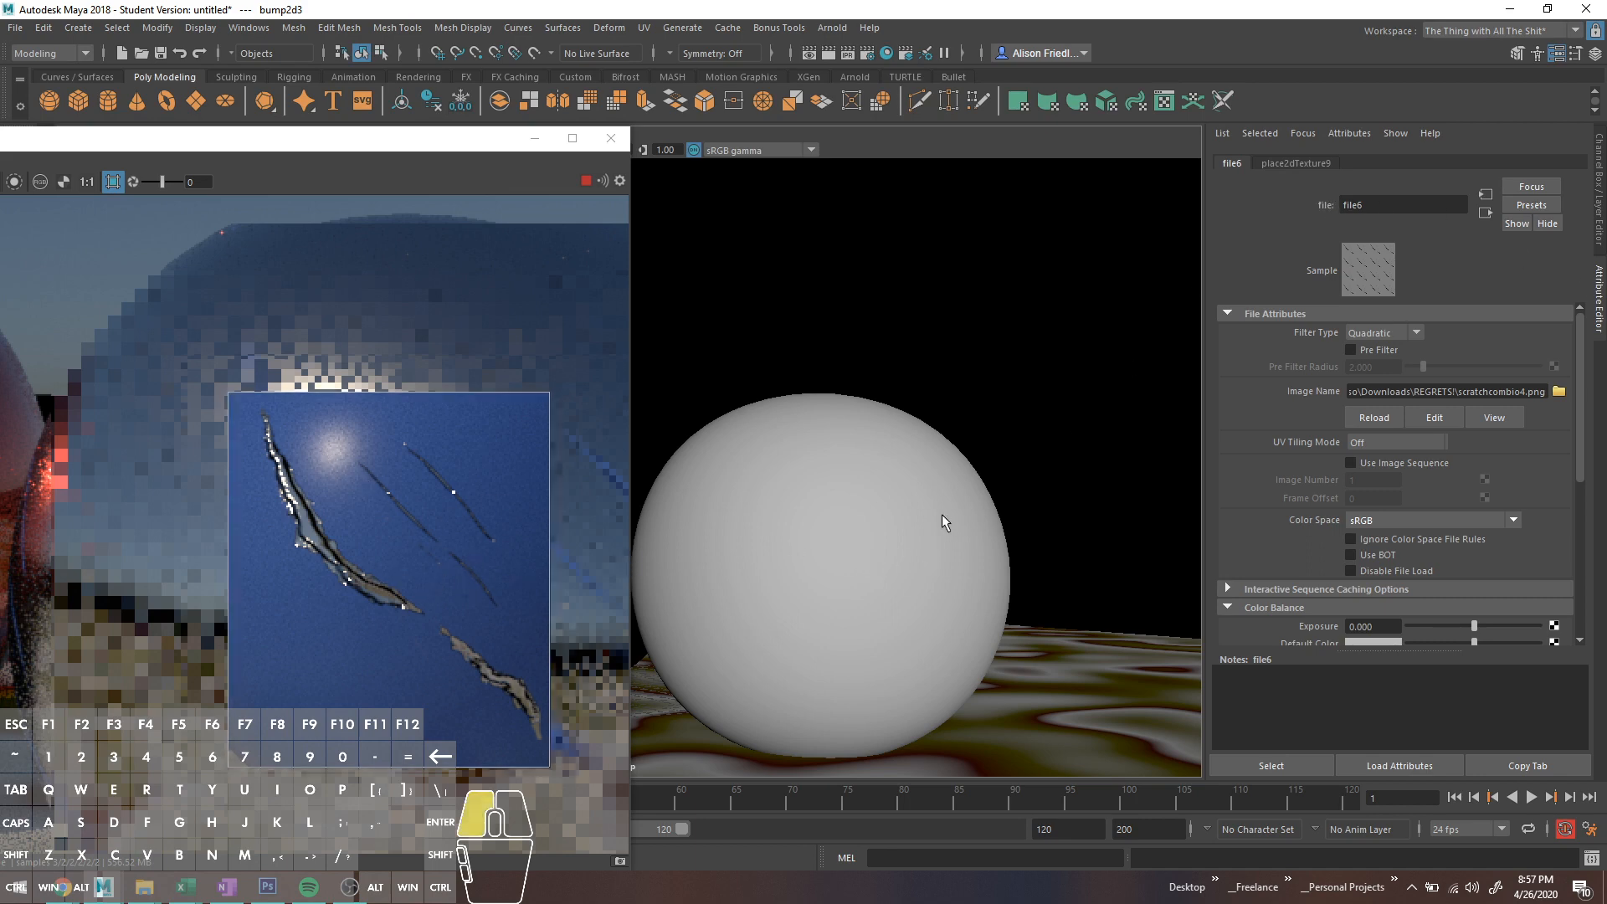
{"action": "left_click", "coordinate": [1567, 377]}
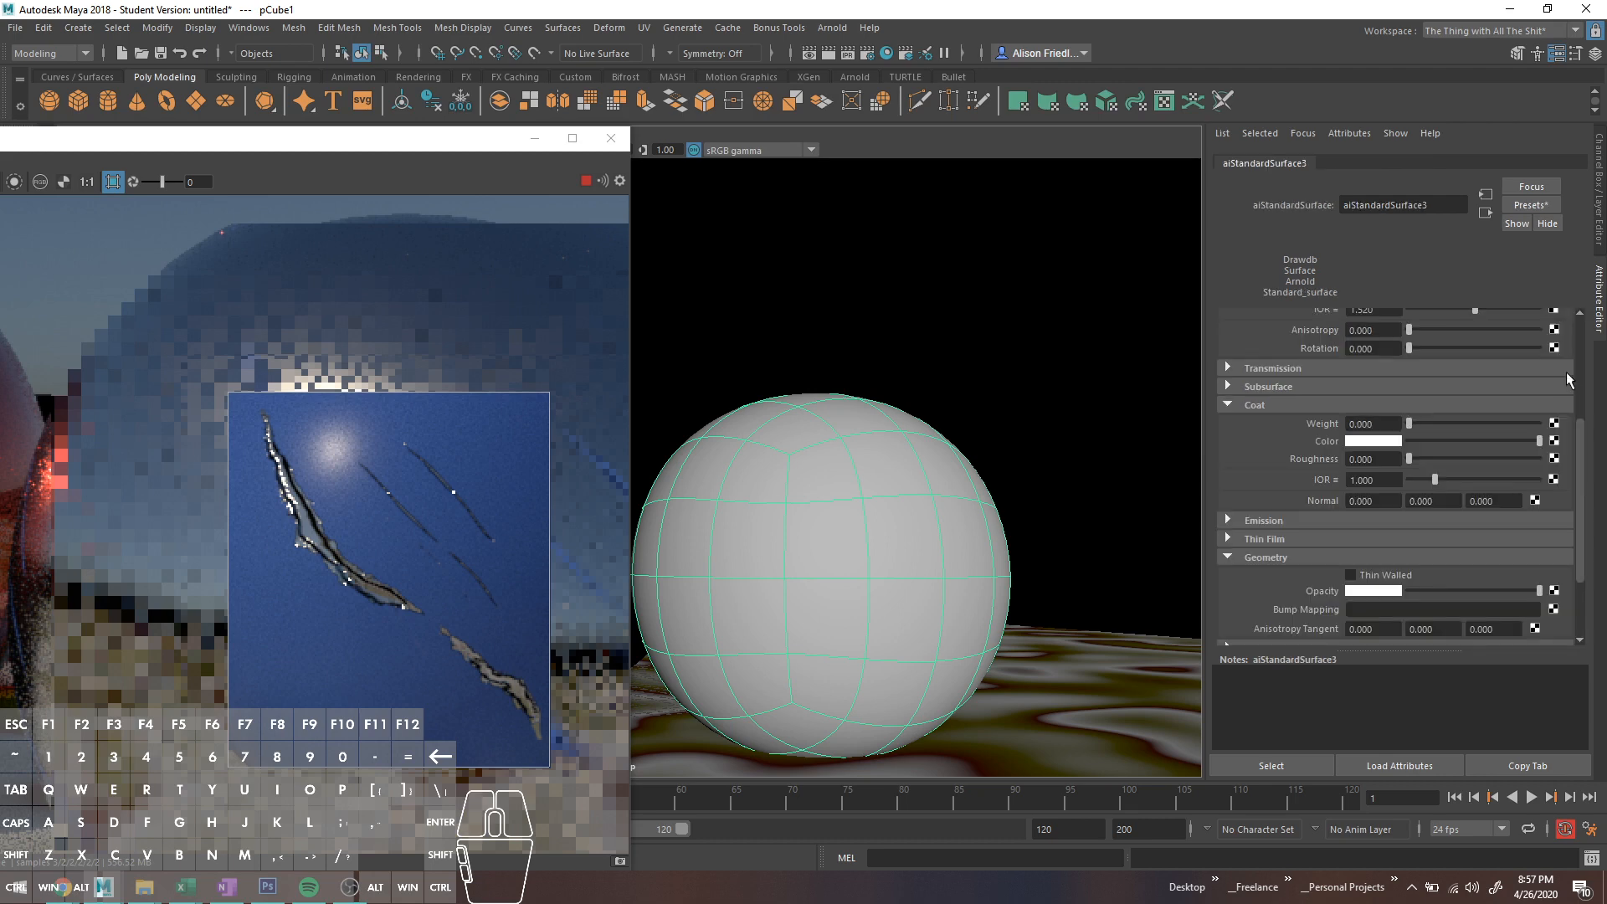
{"action": "scroll", "coordinate": [1437, 377], "scroll_direction": "up", "scroll_amount": 3}
{"action": "double_click", "coordinate": [1396, 204]}
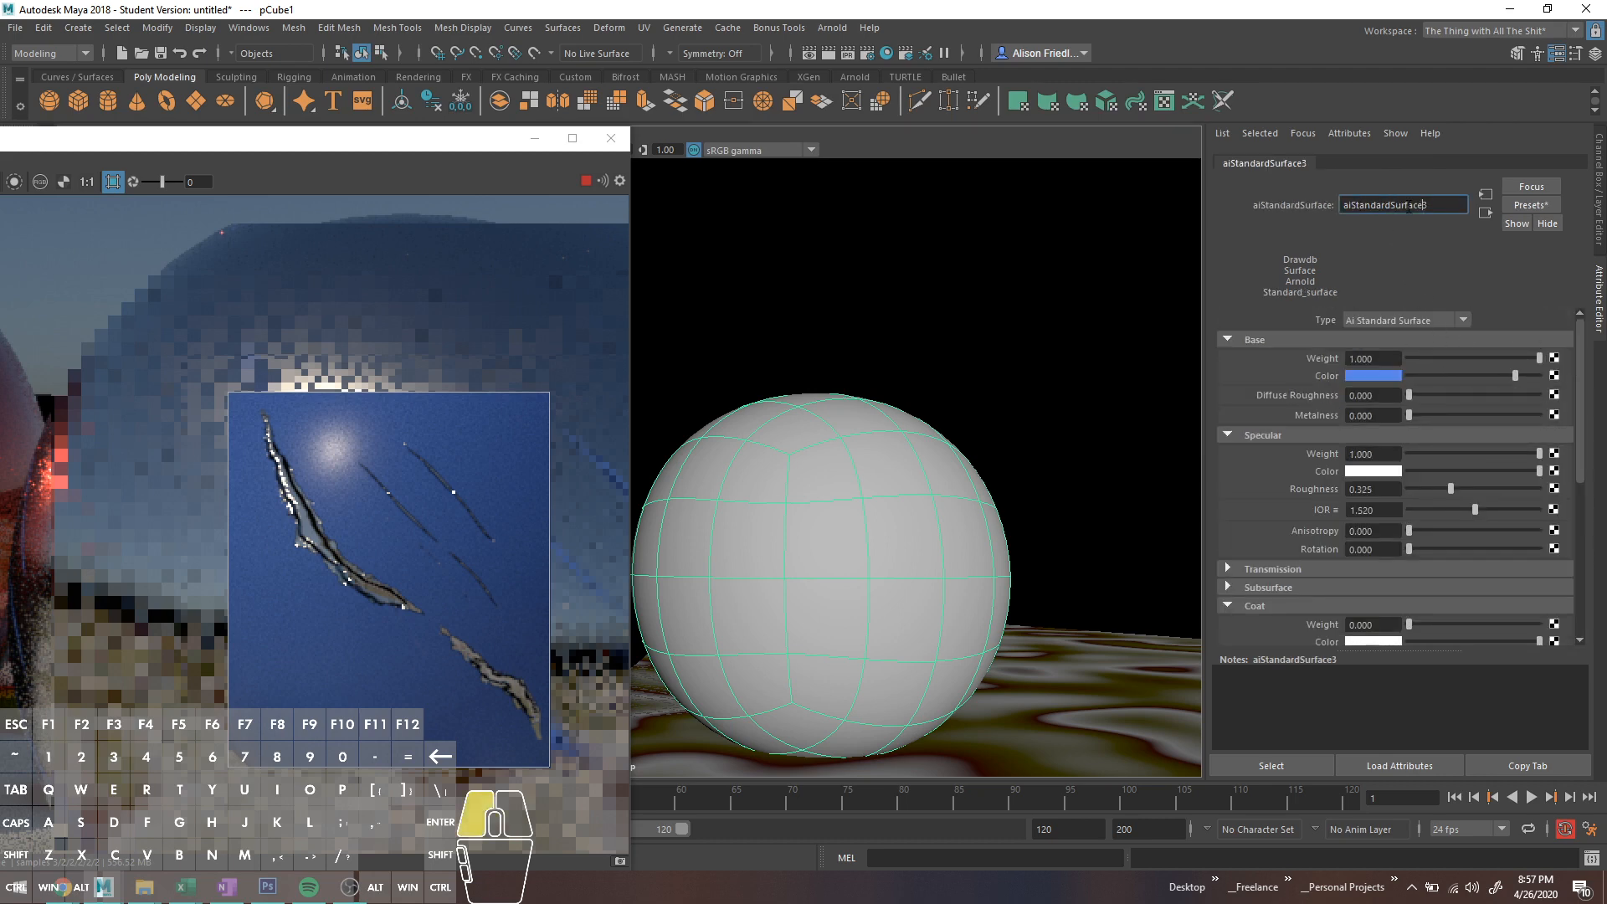
{"action": "type", "text": "PaintB"}
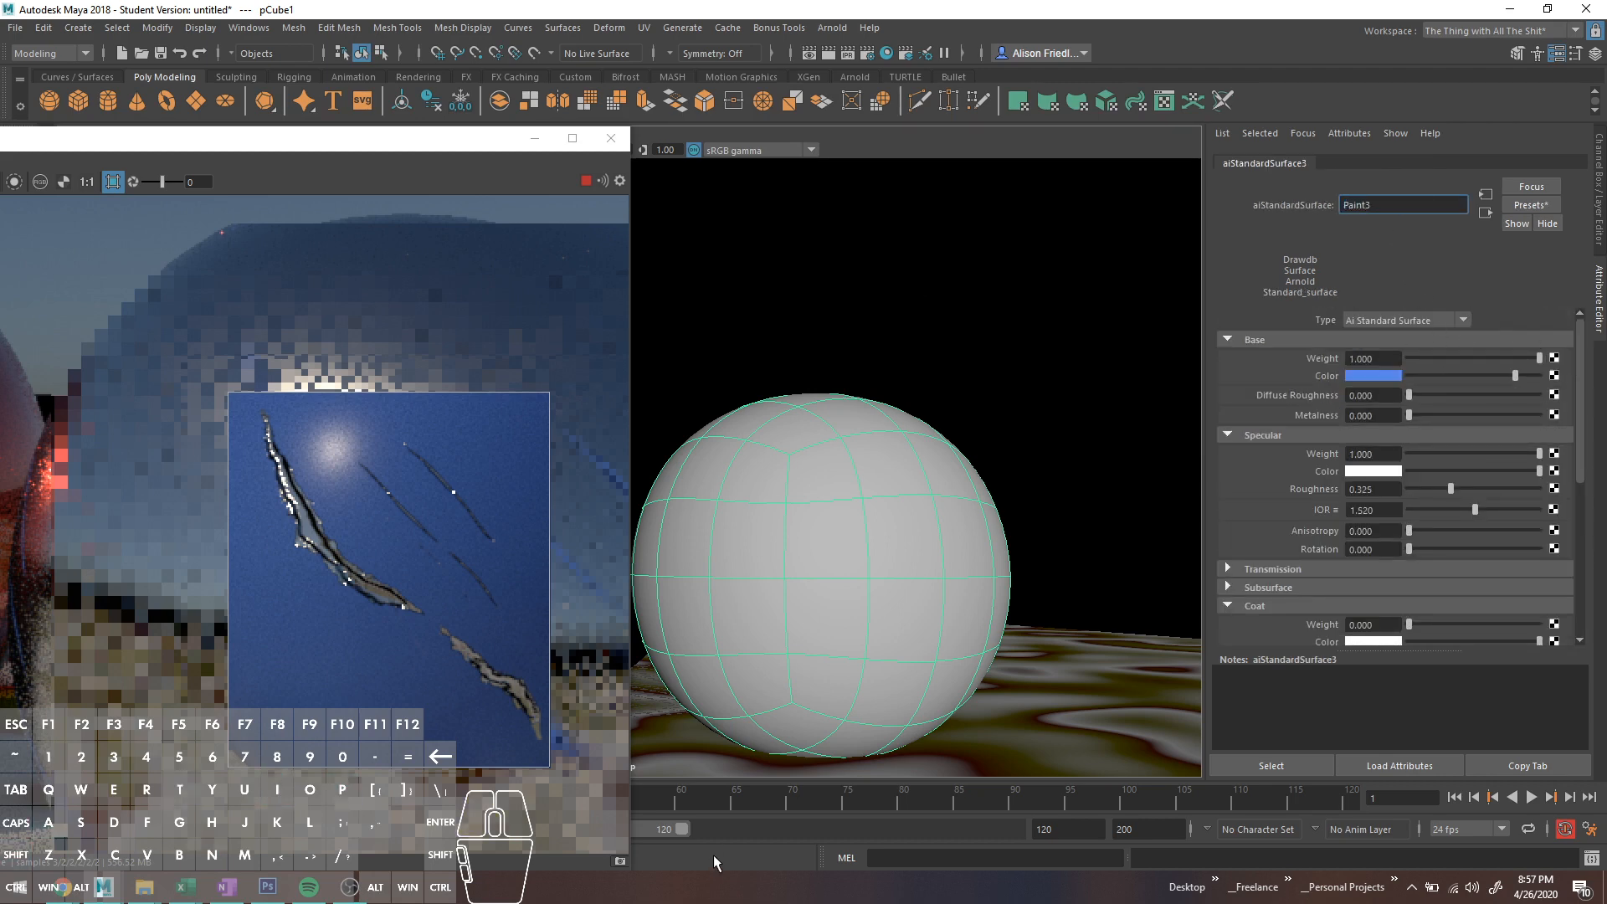
{"action": "scroll", "coordinate": [1493, 358], "scroll_direction": "down", "scroll_amount": 3}
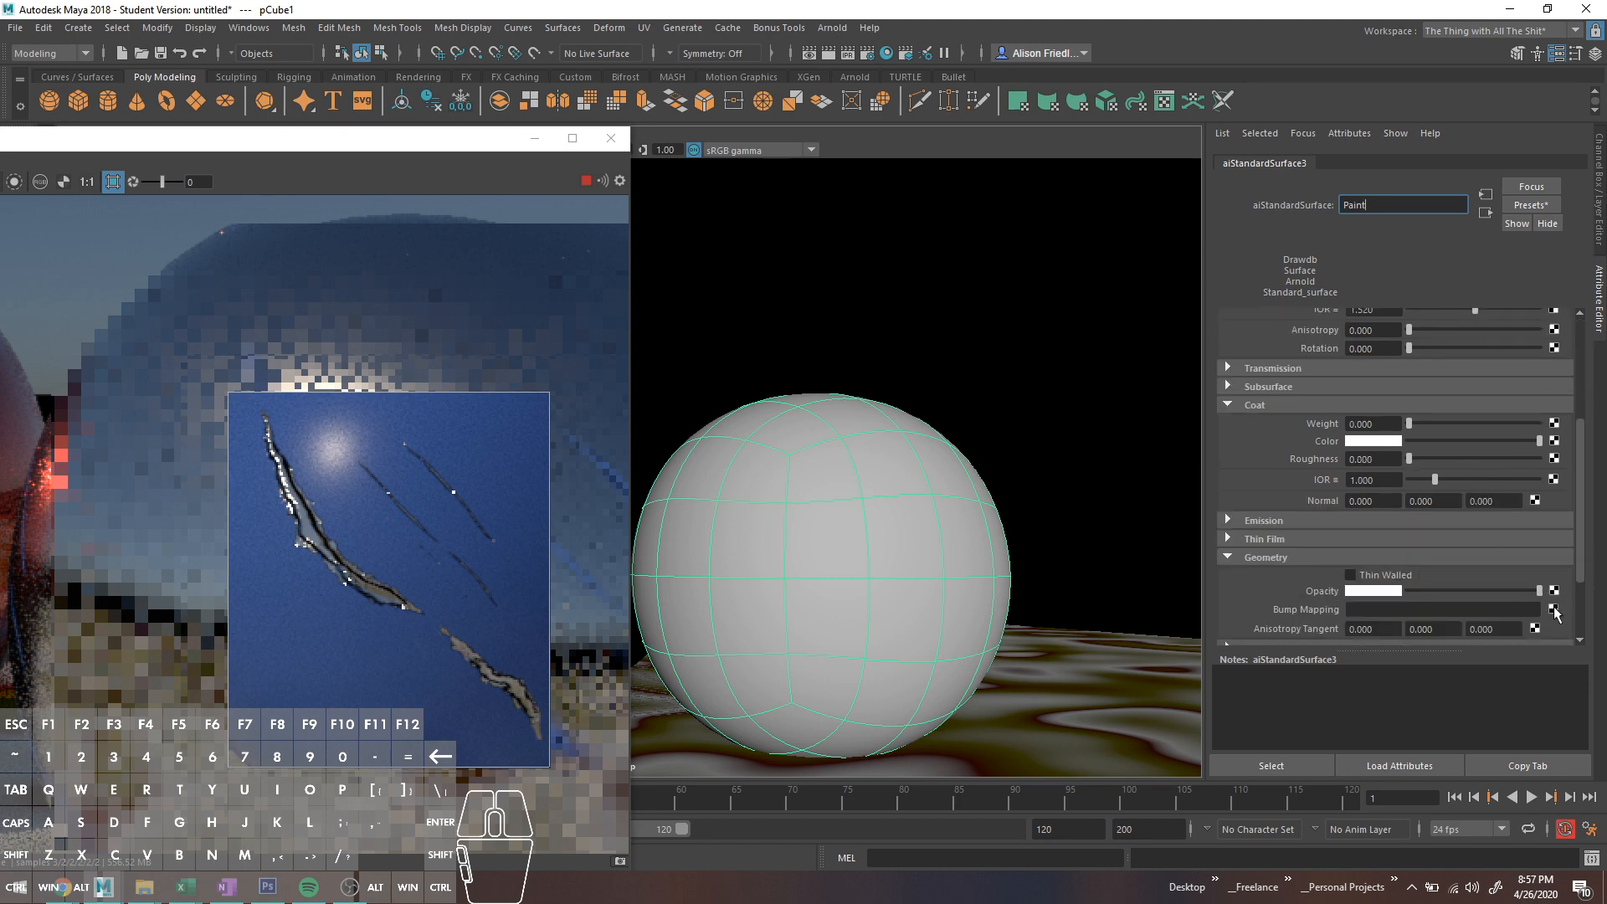
Step: Open the Hypershade, show its textures and delete the unused nodes
{"action": "left_click", "coordinate": [886, 52]}
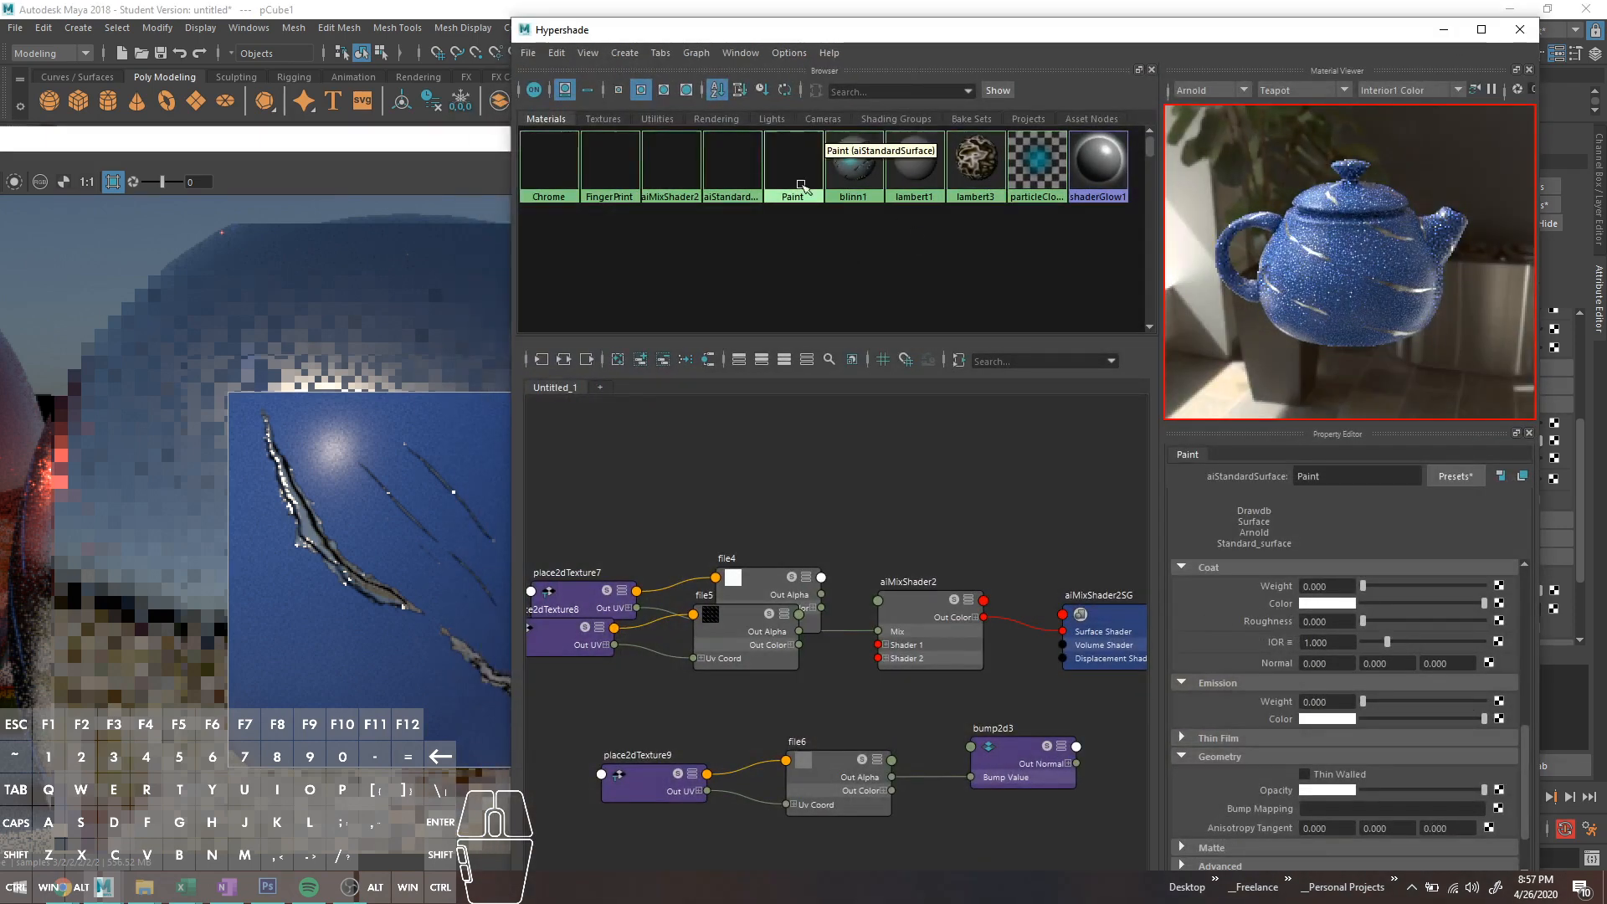
{"action": "left_click", "coordinate": [611, 115]}
{"action": "left_click", "coordinate": [555, 52]}
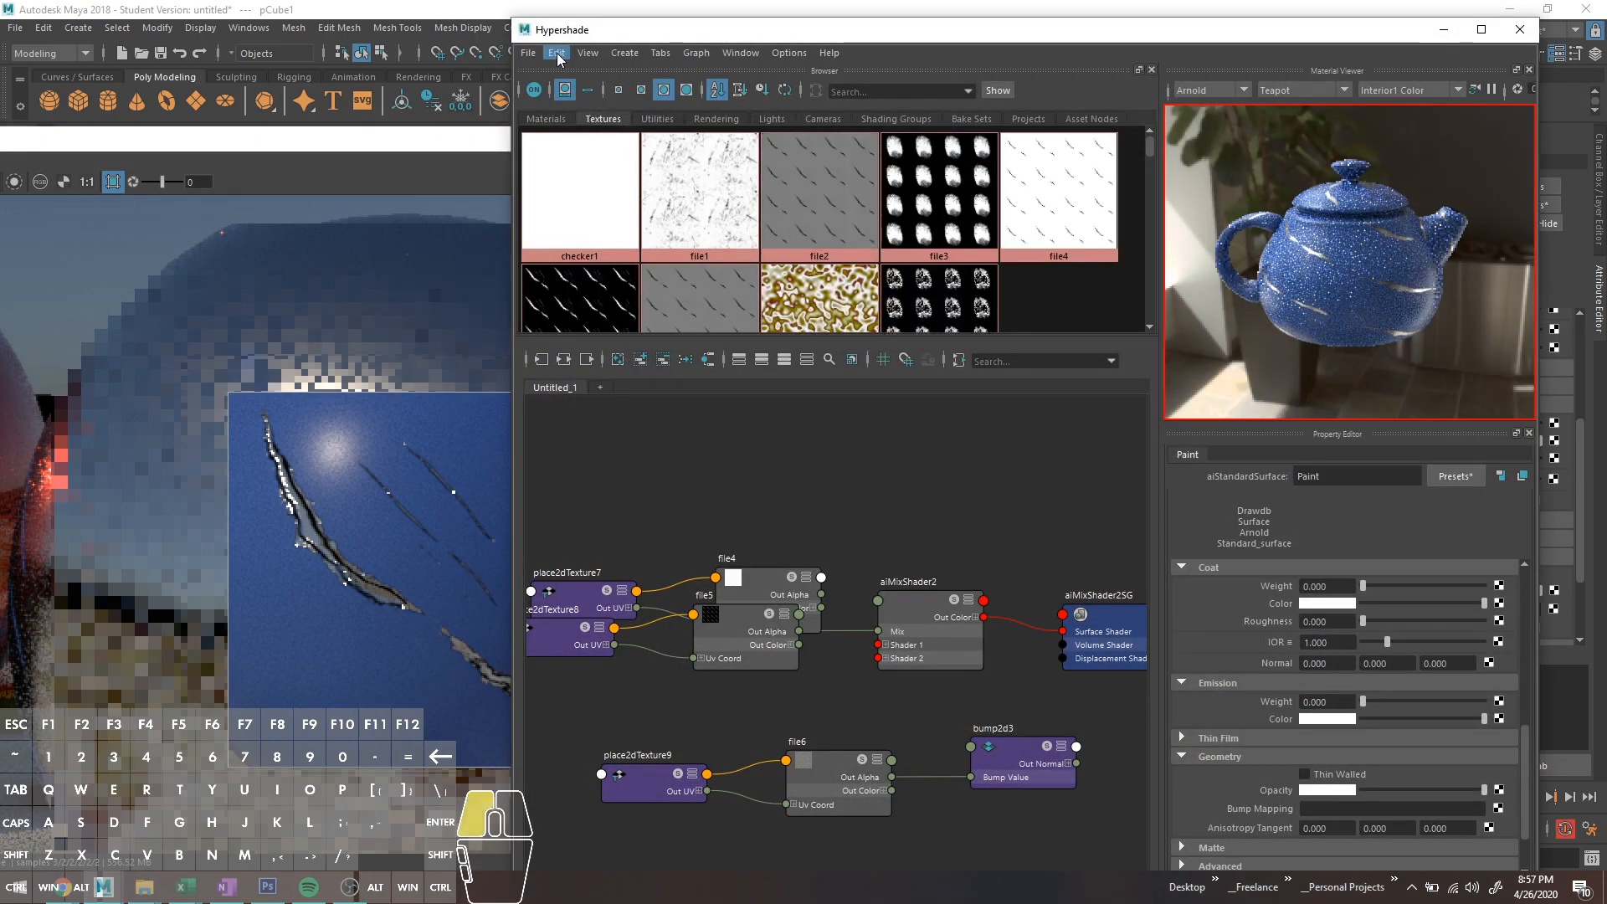
{"action": "left_click", "coordinate": [596, 99]}
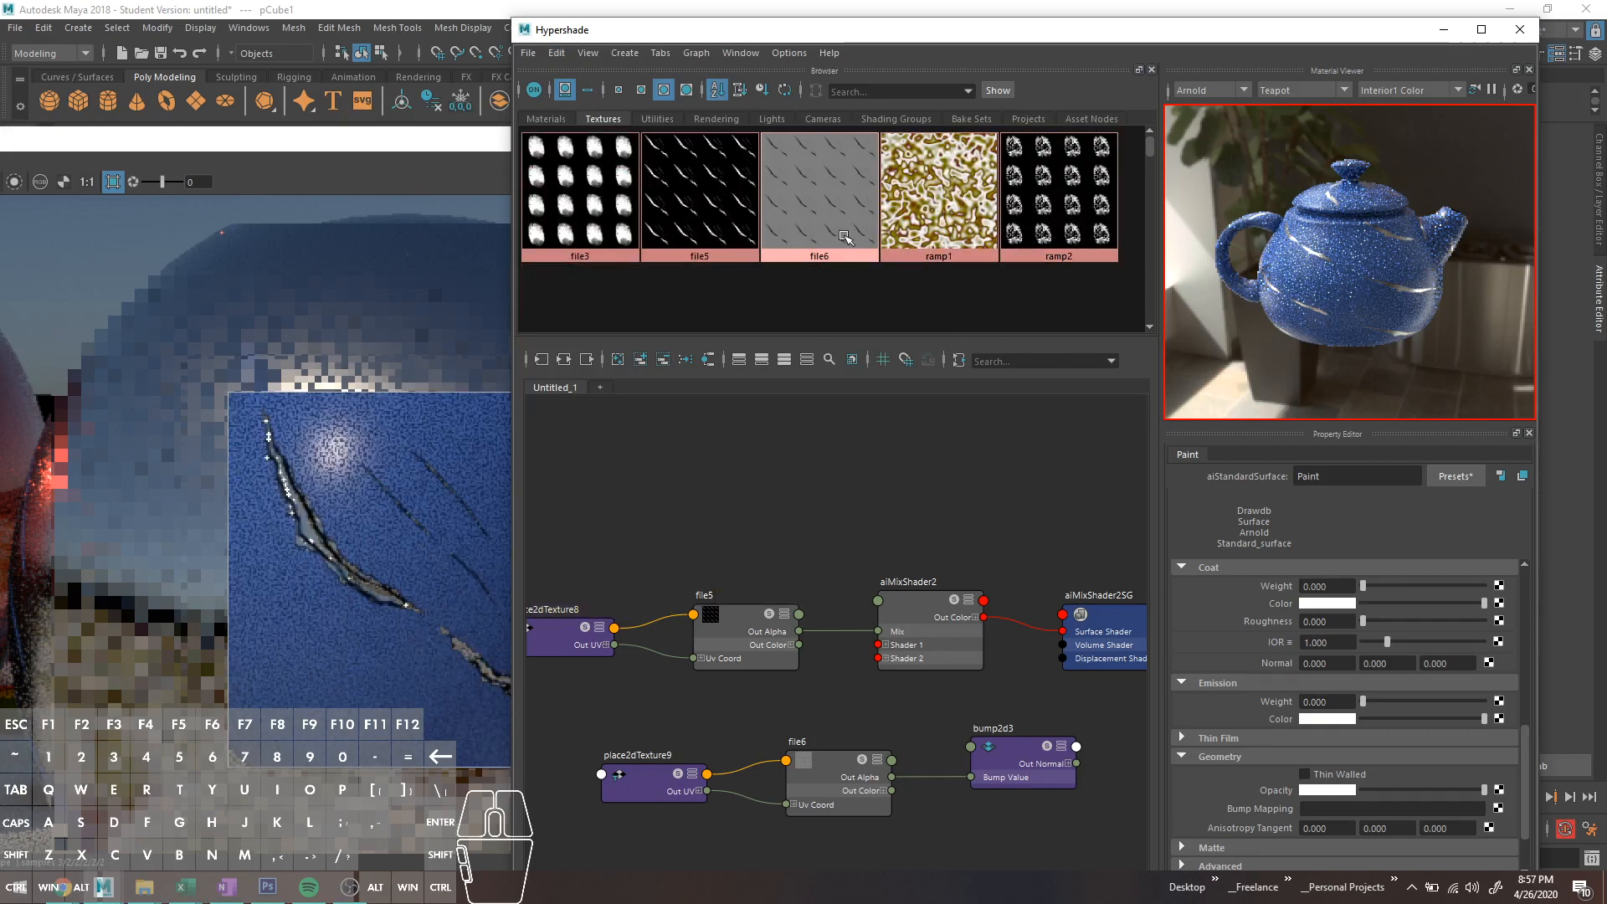
Step: Reposition and narrow the Hypershade window so the sphere in the viewport is reachable beside it
{"action": "left_click_drag", "start_coordinate": [867, 31], "coordinate": [461, 40]}
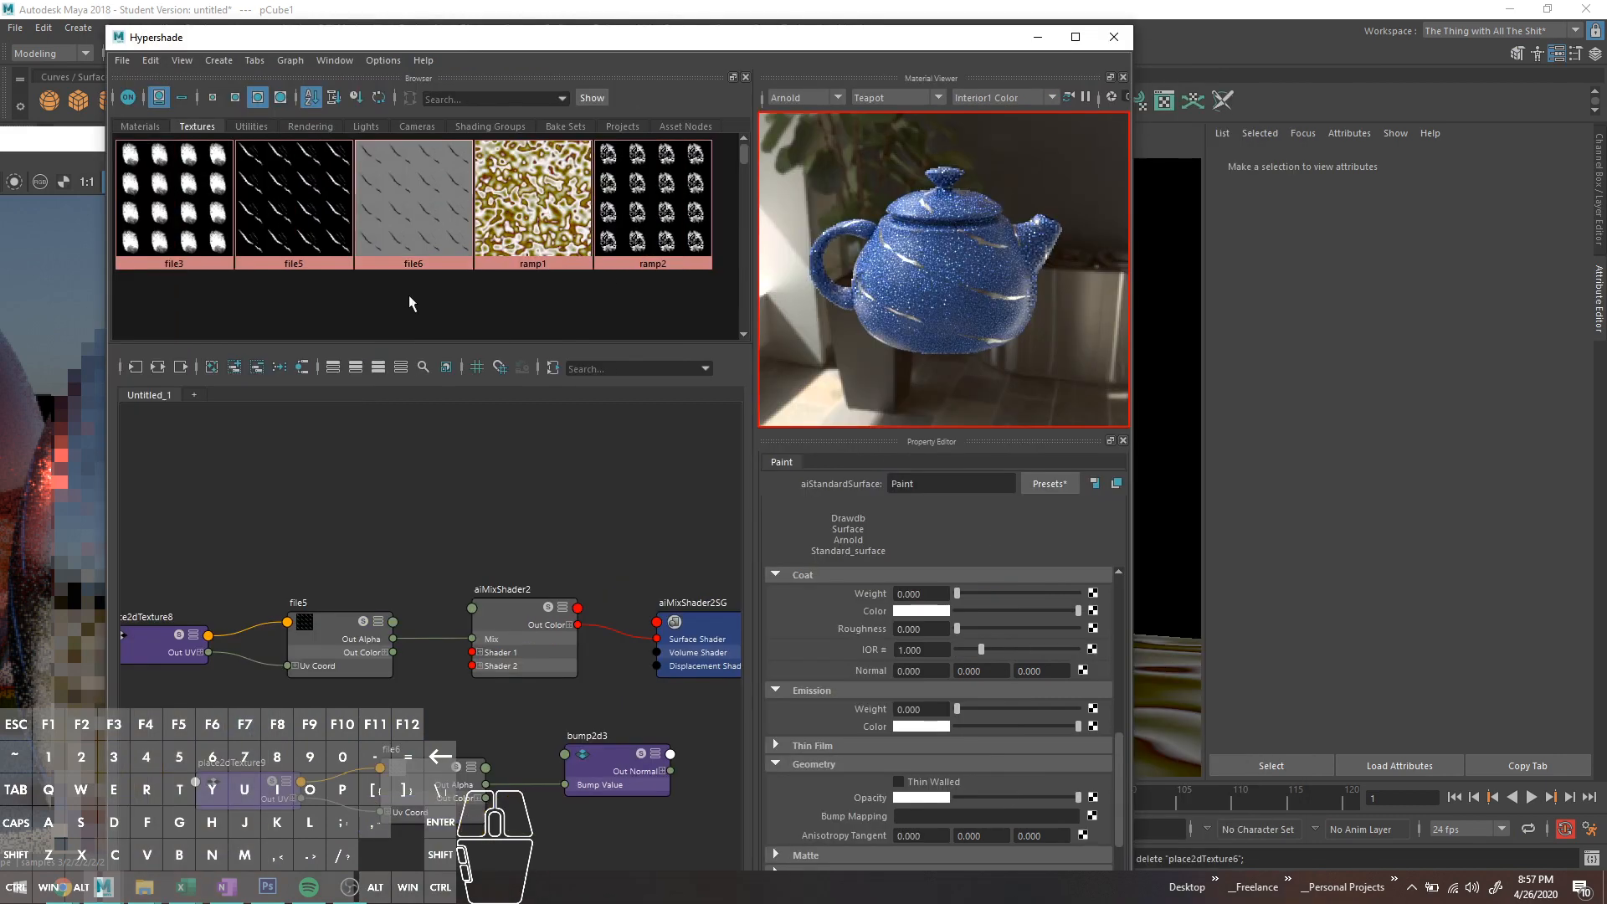
{"action": "left_click", "coordinate": [99, 177]}
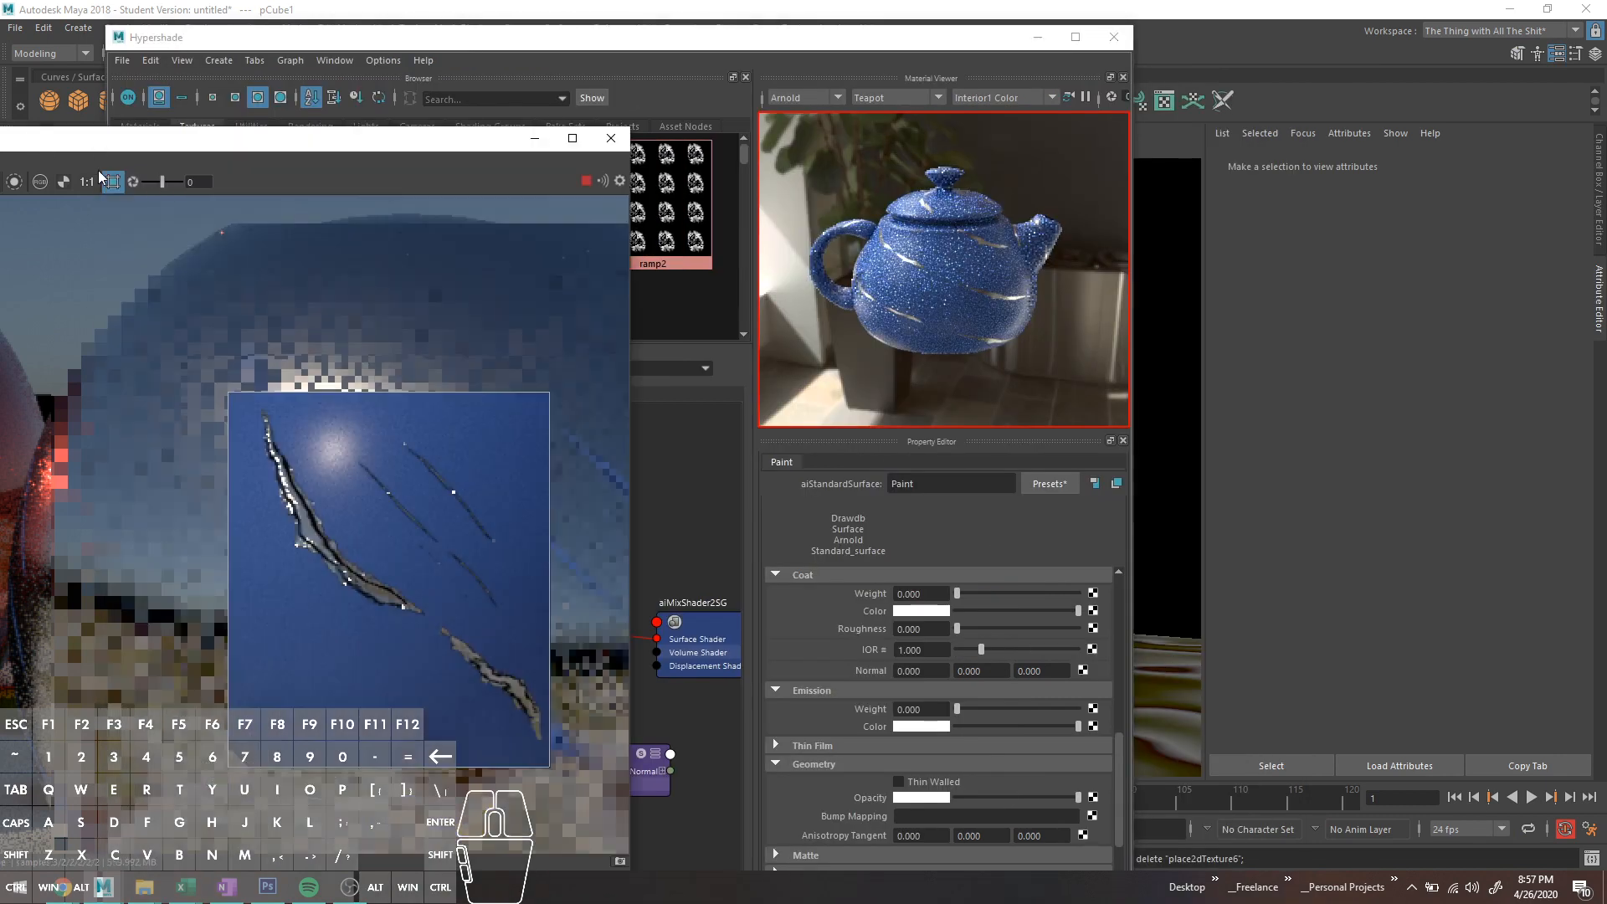
{"action": "left_click", "coordinate": [608, 48]}
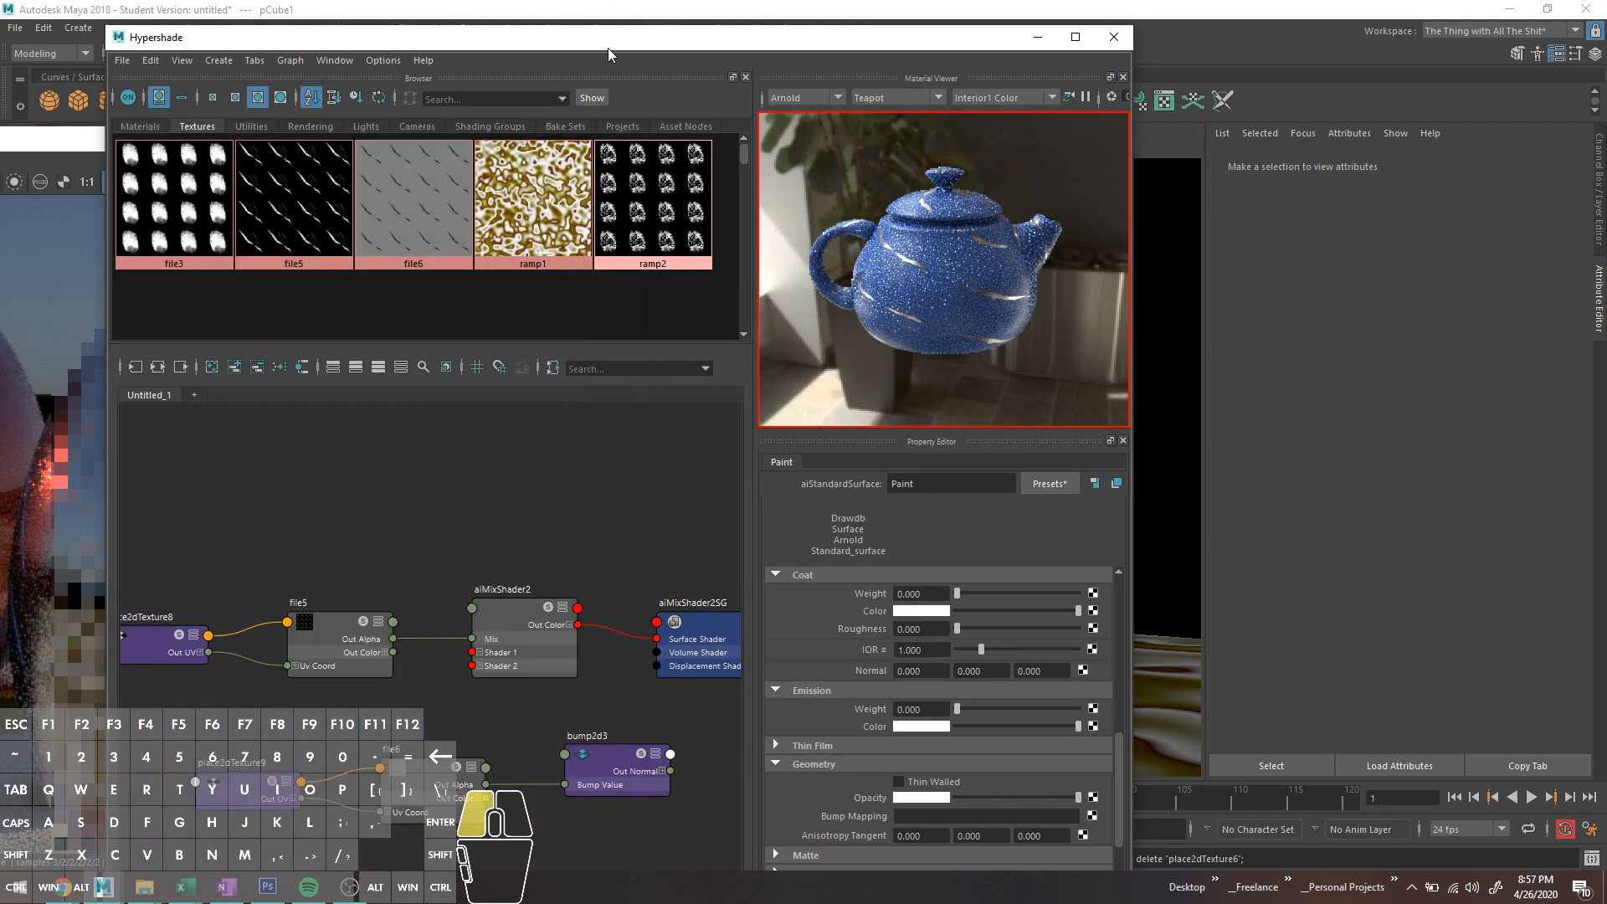
{"action": "left_click_drag", "start_coordinate": [607, 48], "coordinate": [630, 86]}
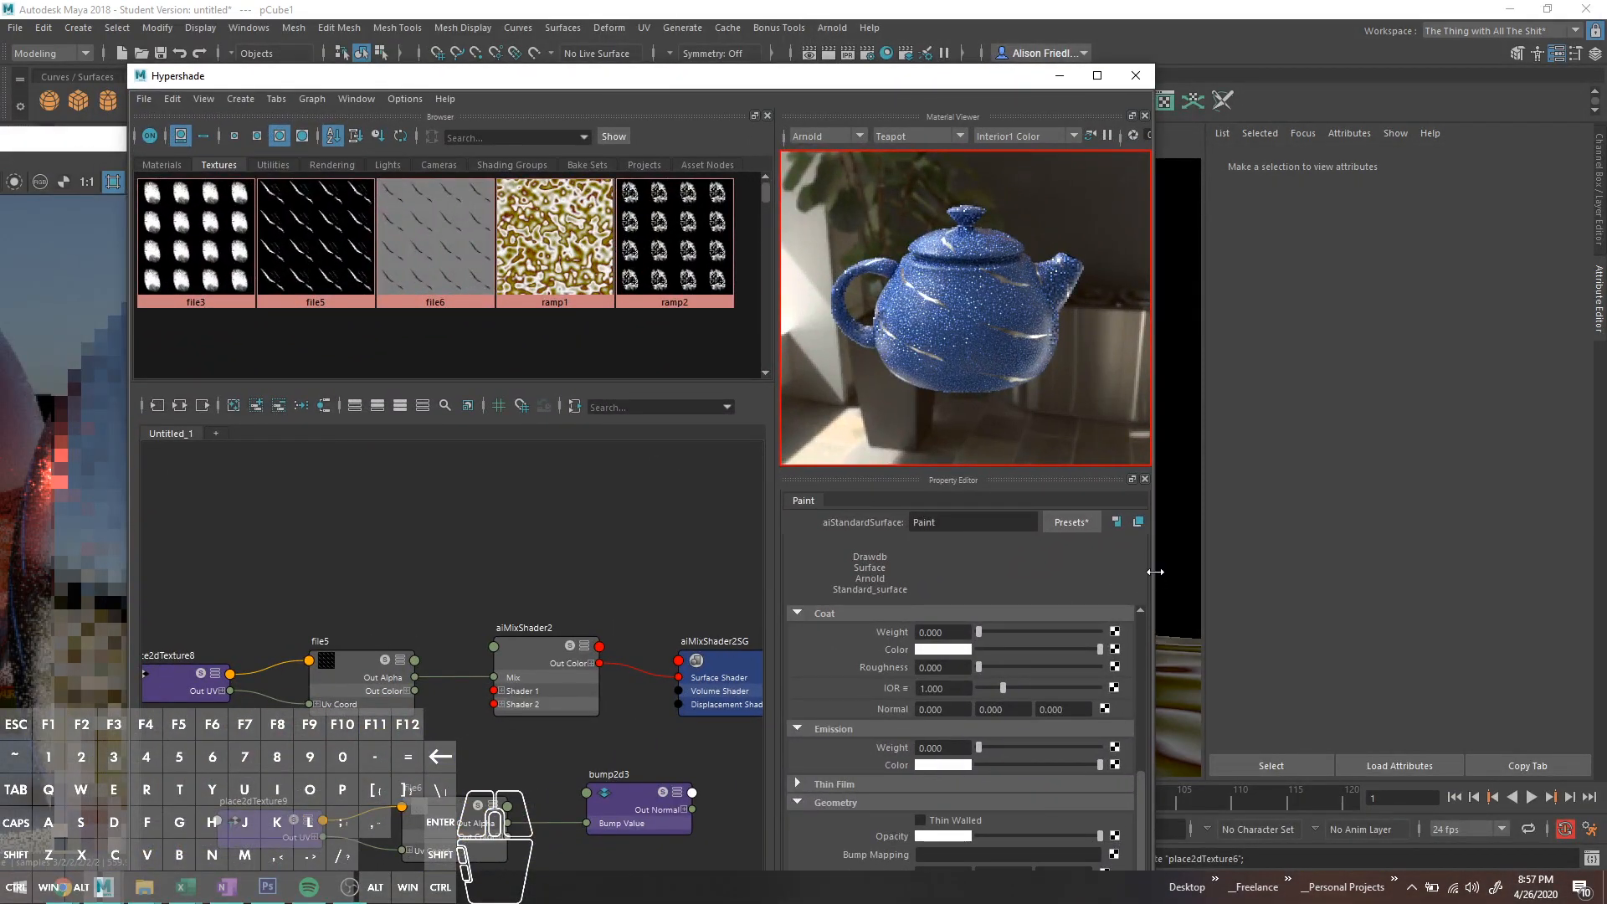
{"action": "left_click_drag", "start_coordinate": [1152, 574], "coordinate": [848, 578]}
Step: Connect the existing gray scratch texture file6 to the Paint shader's bump mapping, then minimize the Hypershade
{"action": "left_click", "coordinate": [899, 582]}
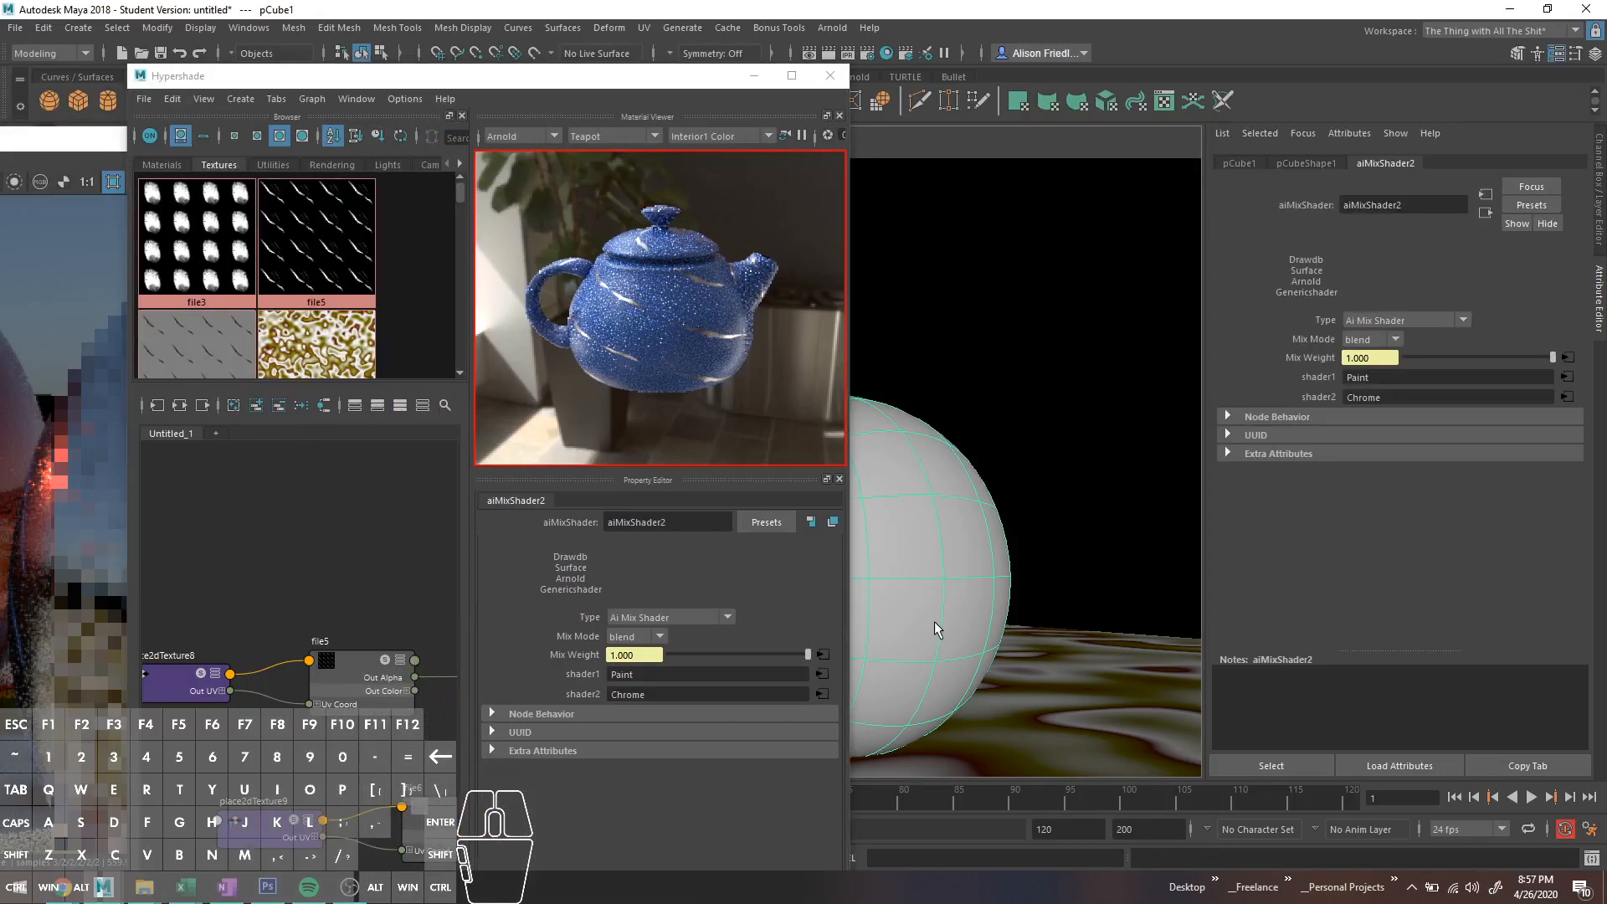
{"action": "left_click", "coordinate": [1567, 376]}
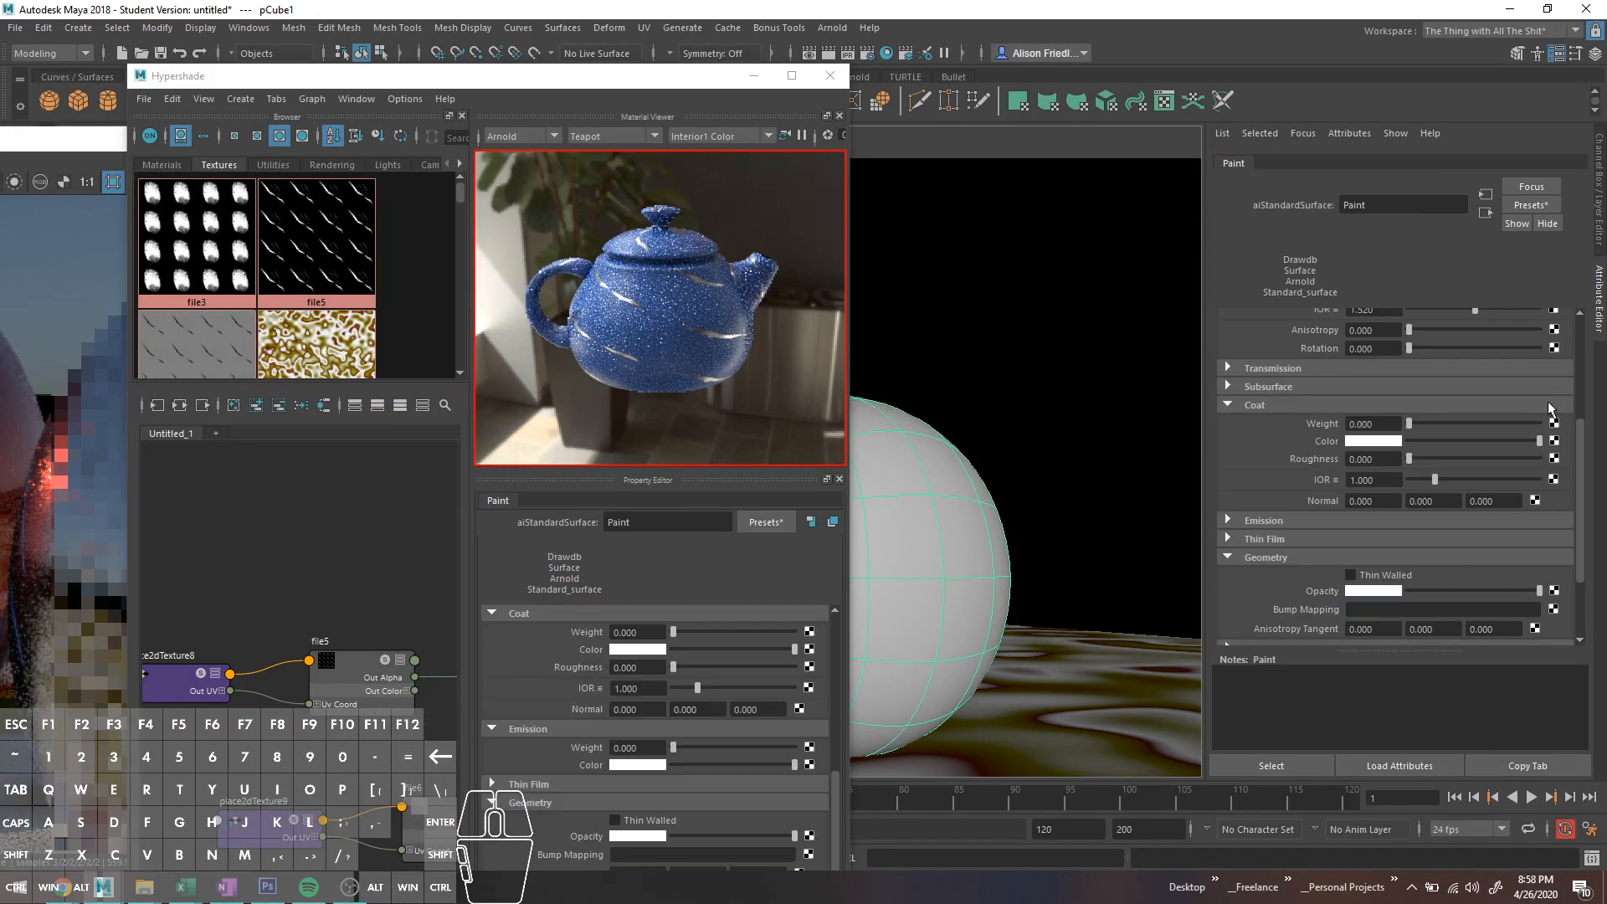
{"action": "middle_click_drag", "start_coordinate": [216, 345], "coordinate": [1310, 609]}
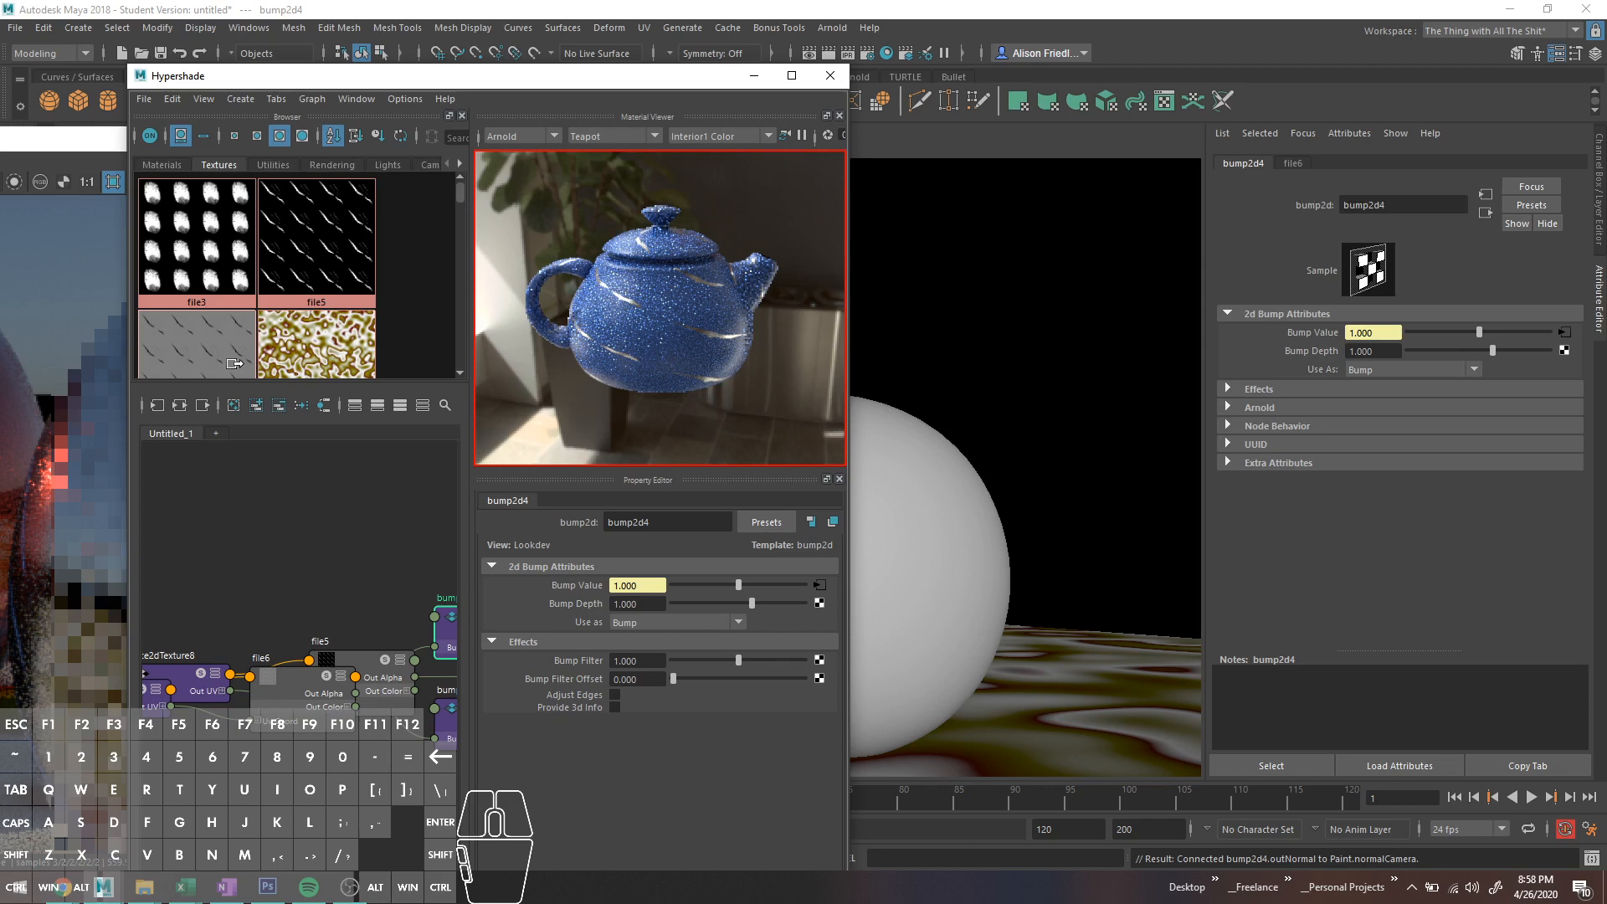
{"action": "left_click", "coordinate": [753, 82]}
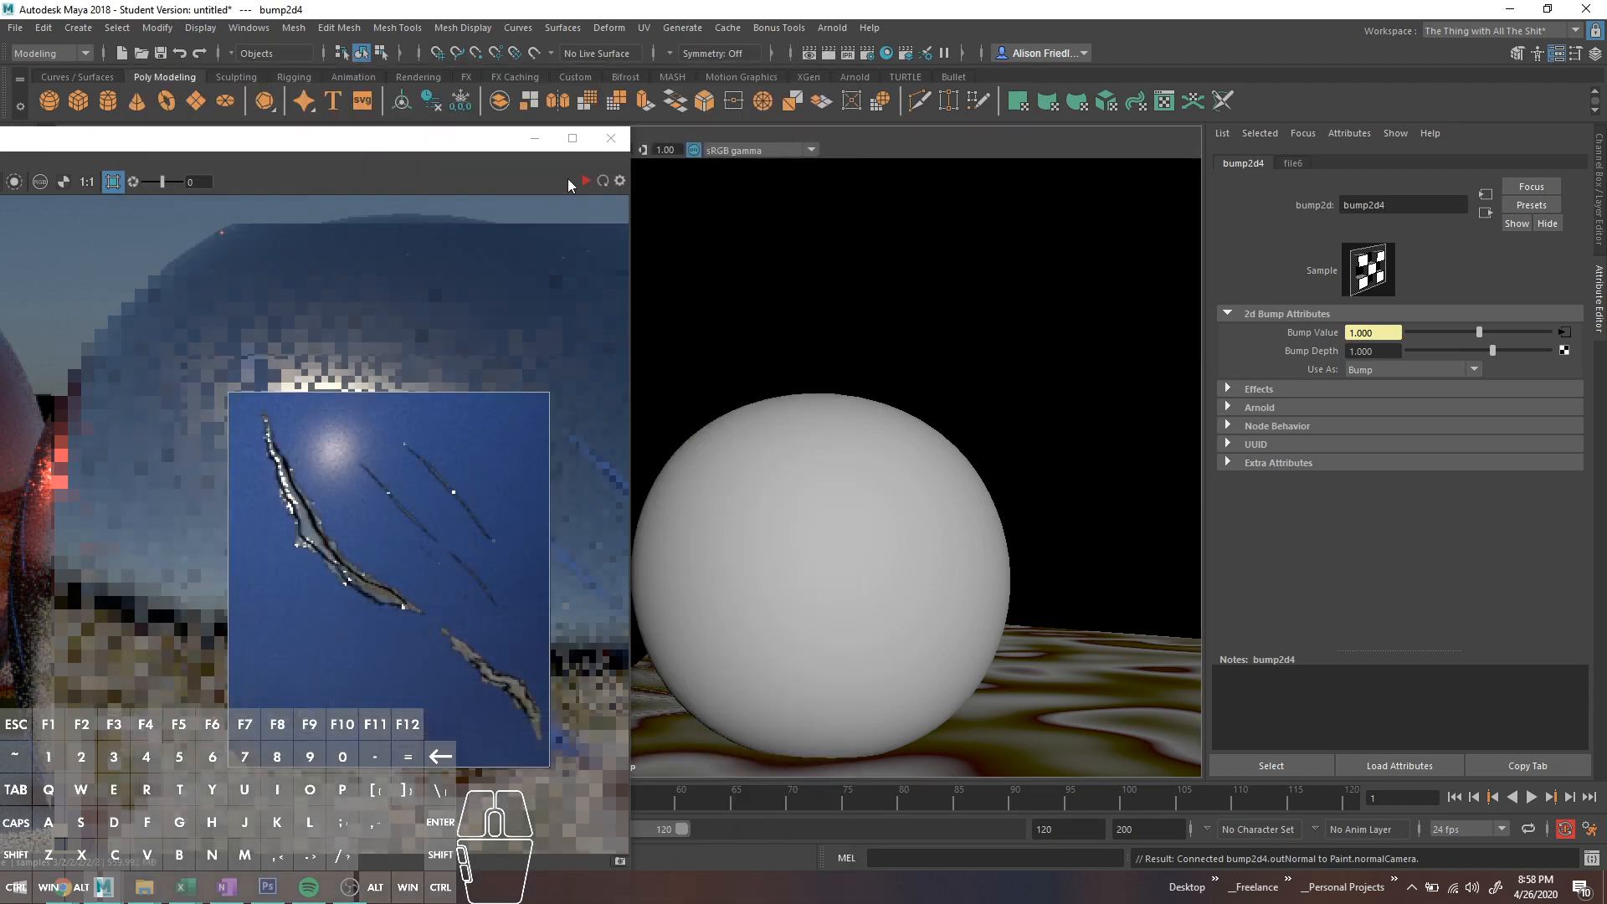
Step: Restart the Arnold render and inspect the scratch bump on the sphere from slightly different angles
{"action": "left_click", "coordinate": [583, 181]}
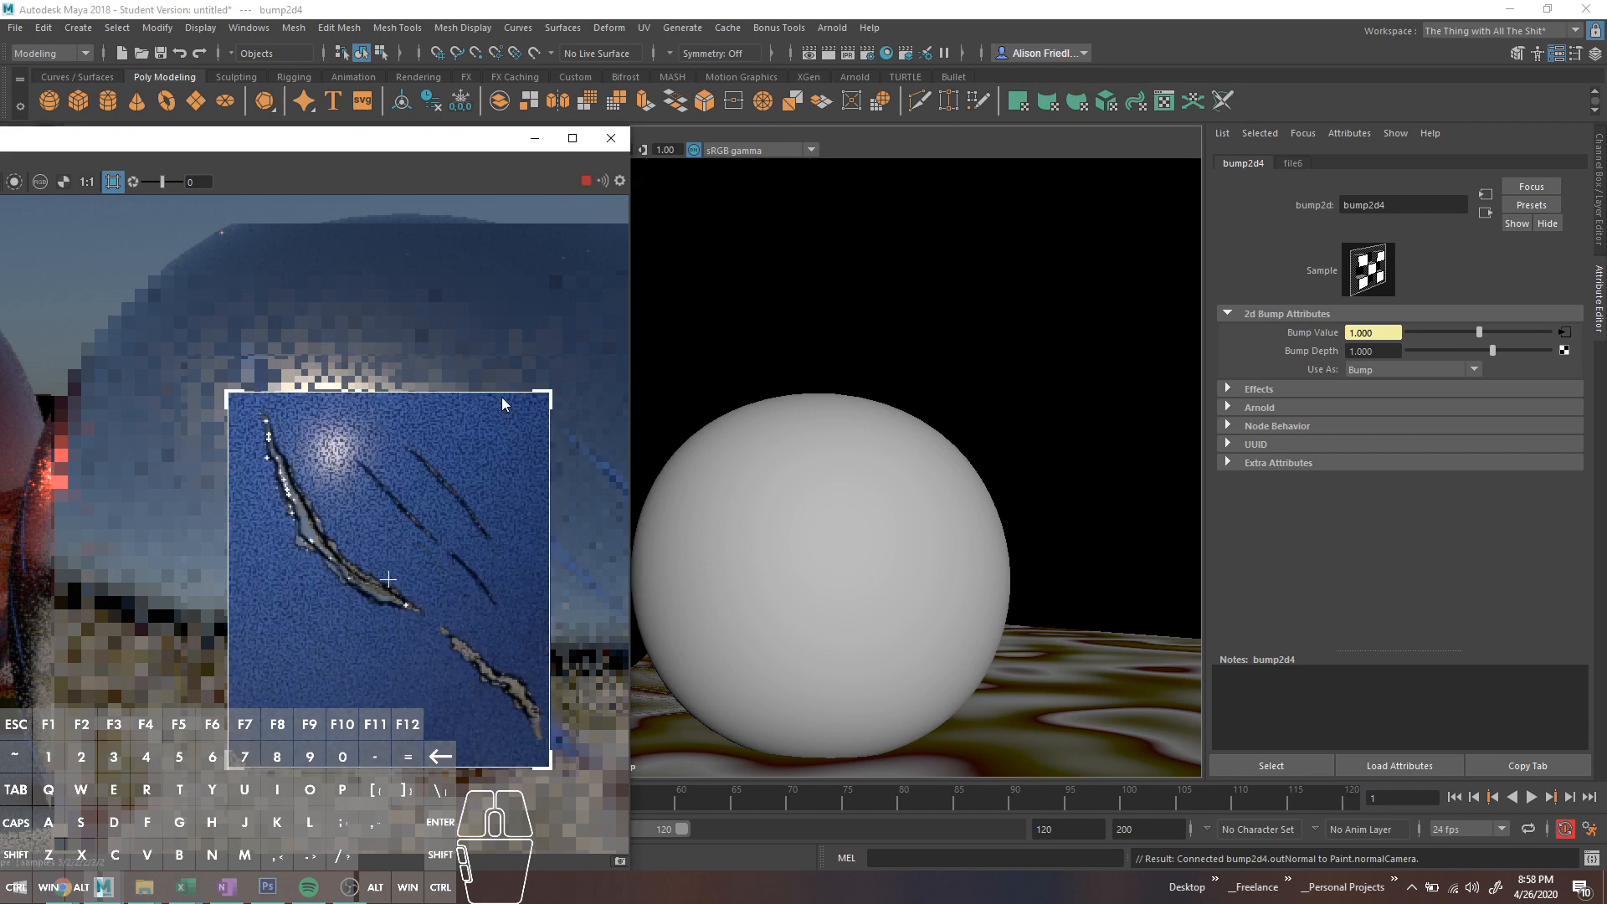
{"action": "left_click_drag", "start_coordinate": [793, 535], "coordinate": [802, 543], "text": "alt"}
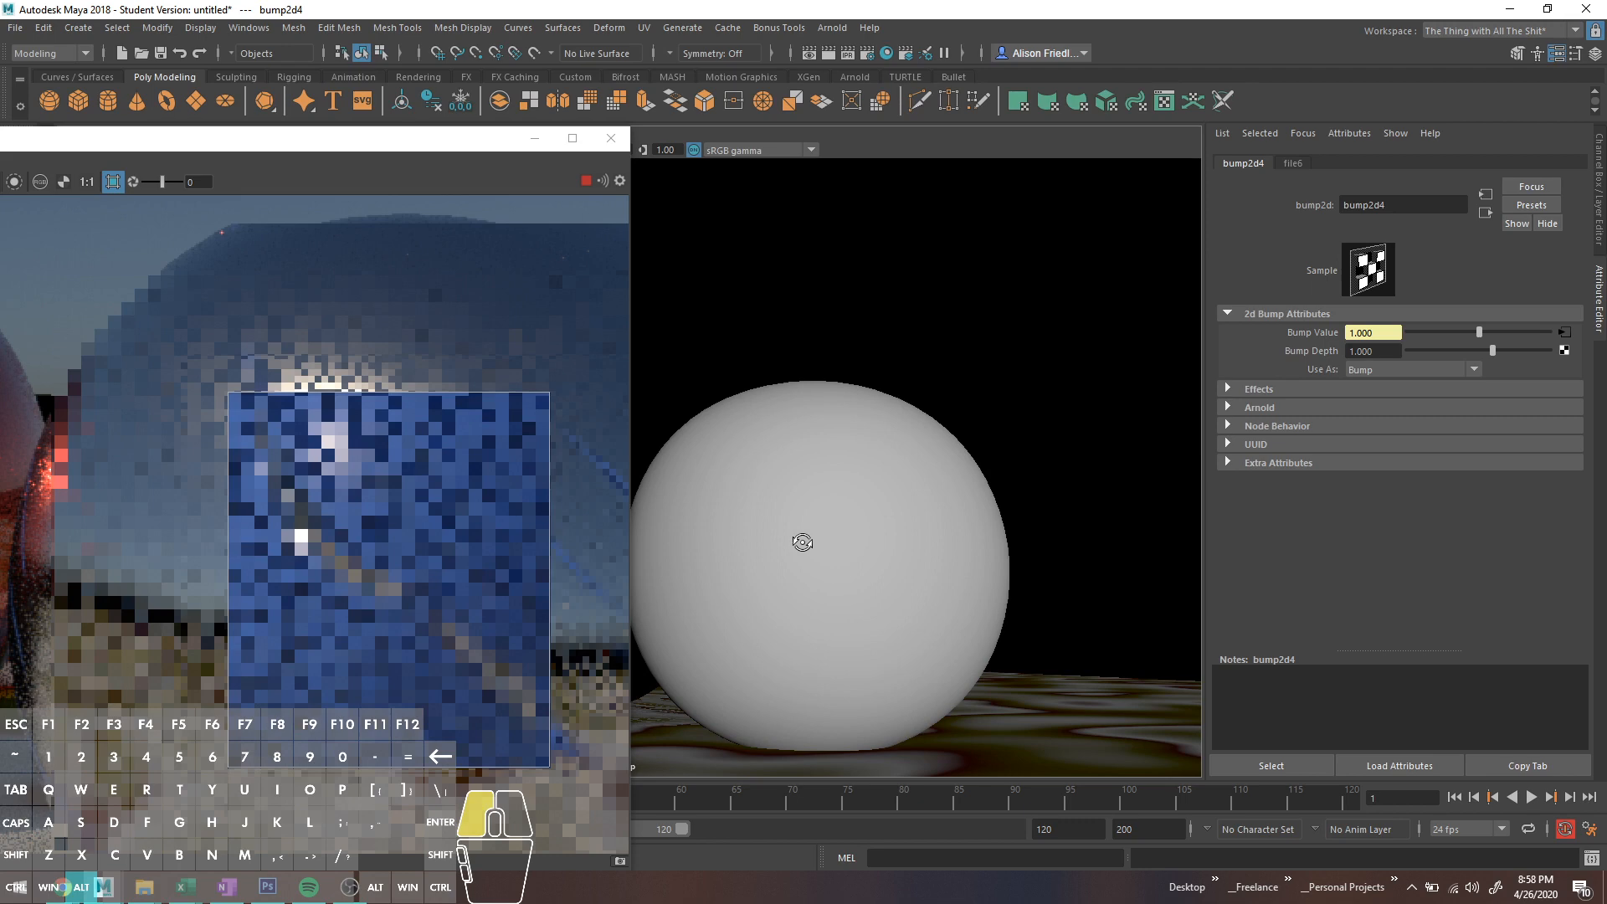
{"action": "middle_click_drag", "start_coordinate": [802, 543], "coordinate": [875, 545], "text": "alt"}
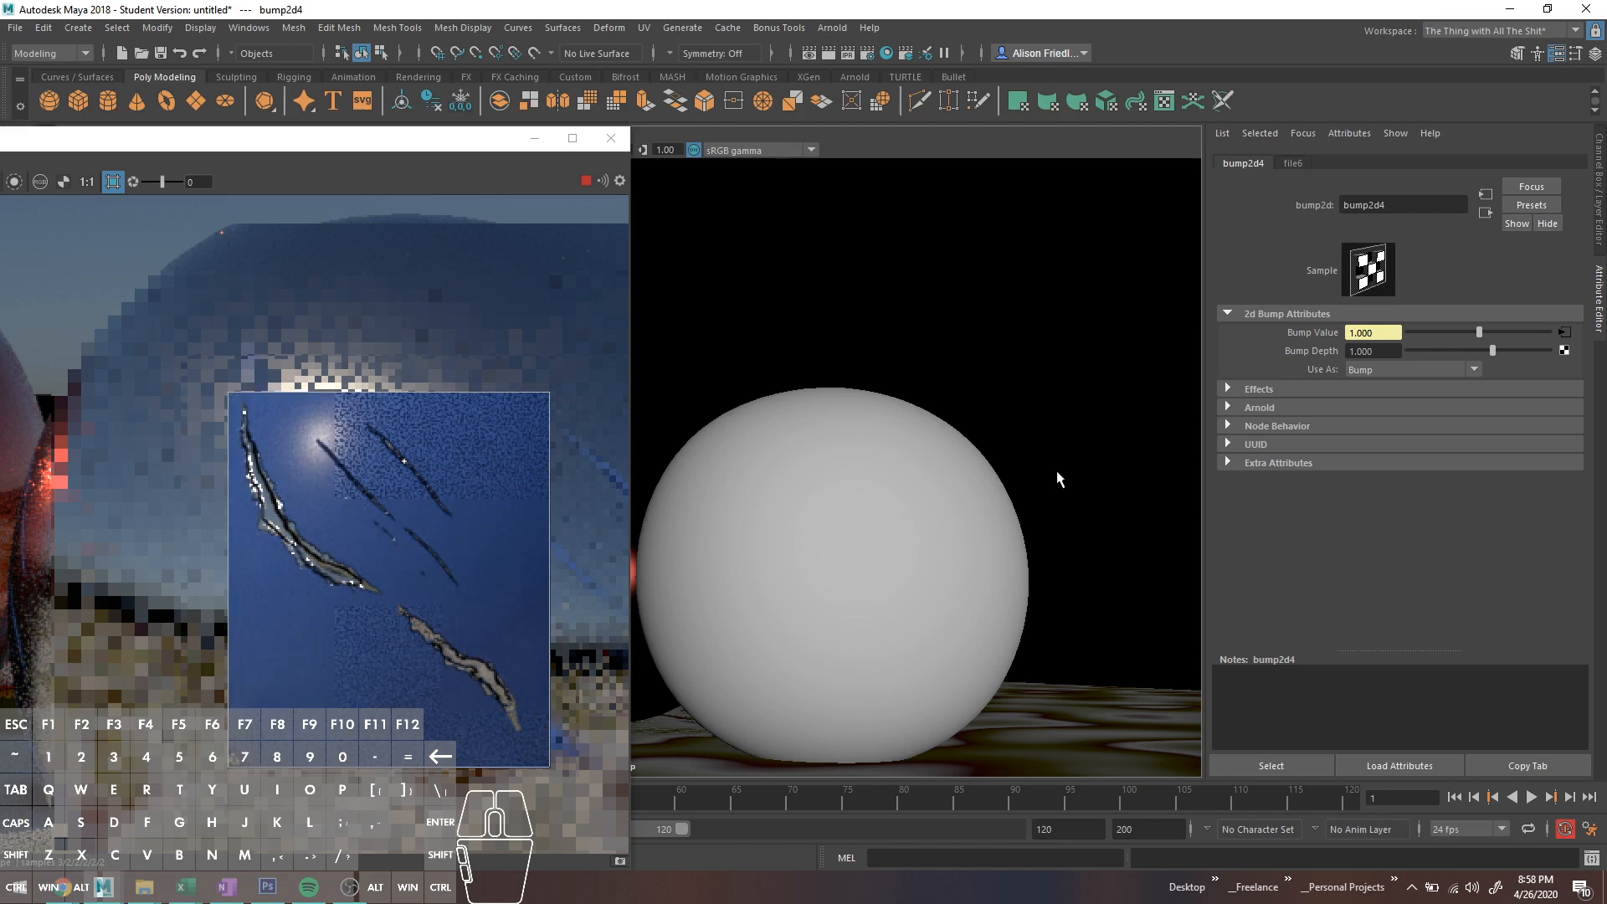
{"action": "left_click_drag", "start_coordinate": [956, 475], "coordinate": [939, 473], "text": "alt"}
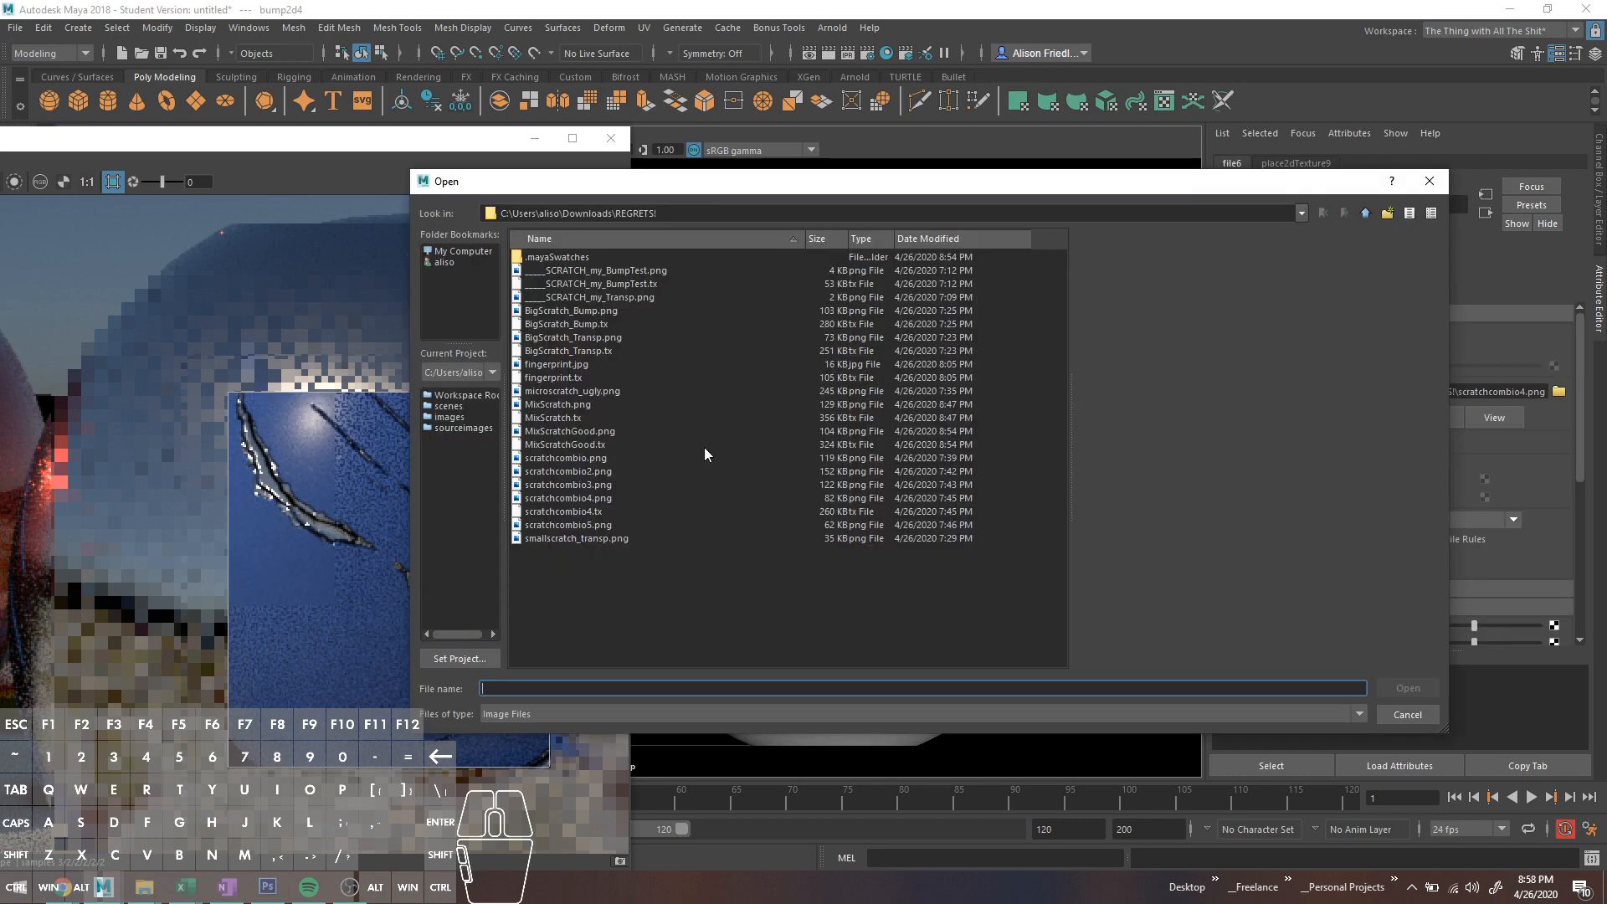
Step: Preview the scratchcombio images and replace the file6 bump texture image with scratchcombio2.png
{"action": "left_click", "coordinate": [594, 512]}
{"action": "left_click", "coordinate": [595, 500]}
{"action": "left_click", "coordinate": [598, 485]}
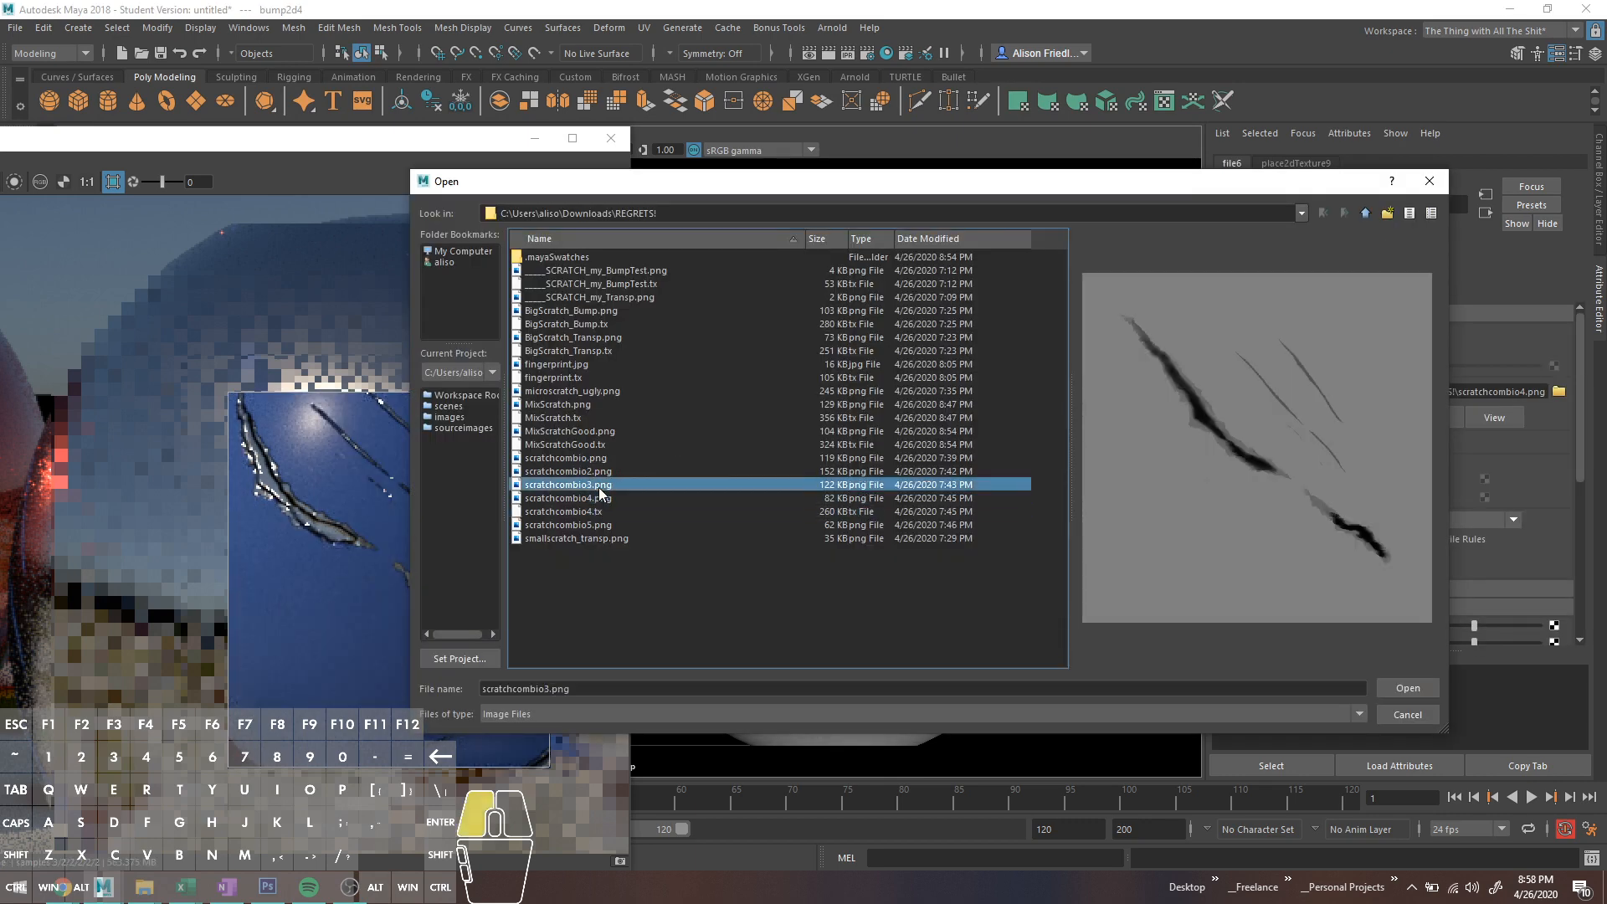
{"action": "left_click", "coordinate": [599, 469]}
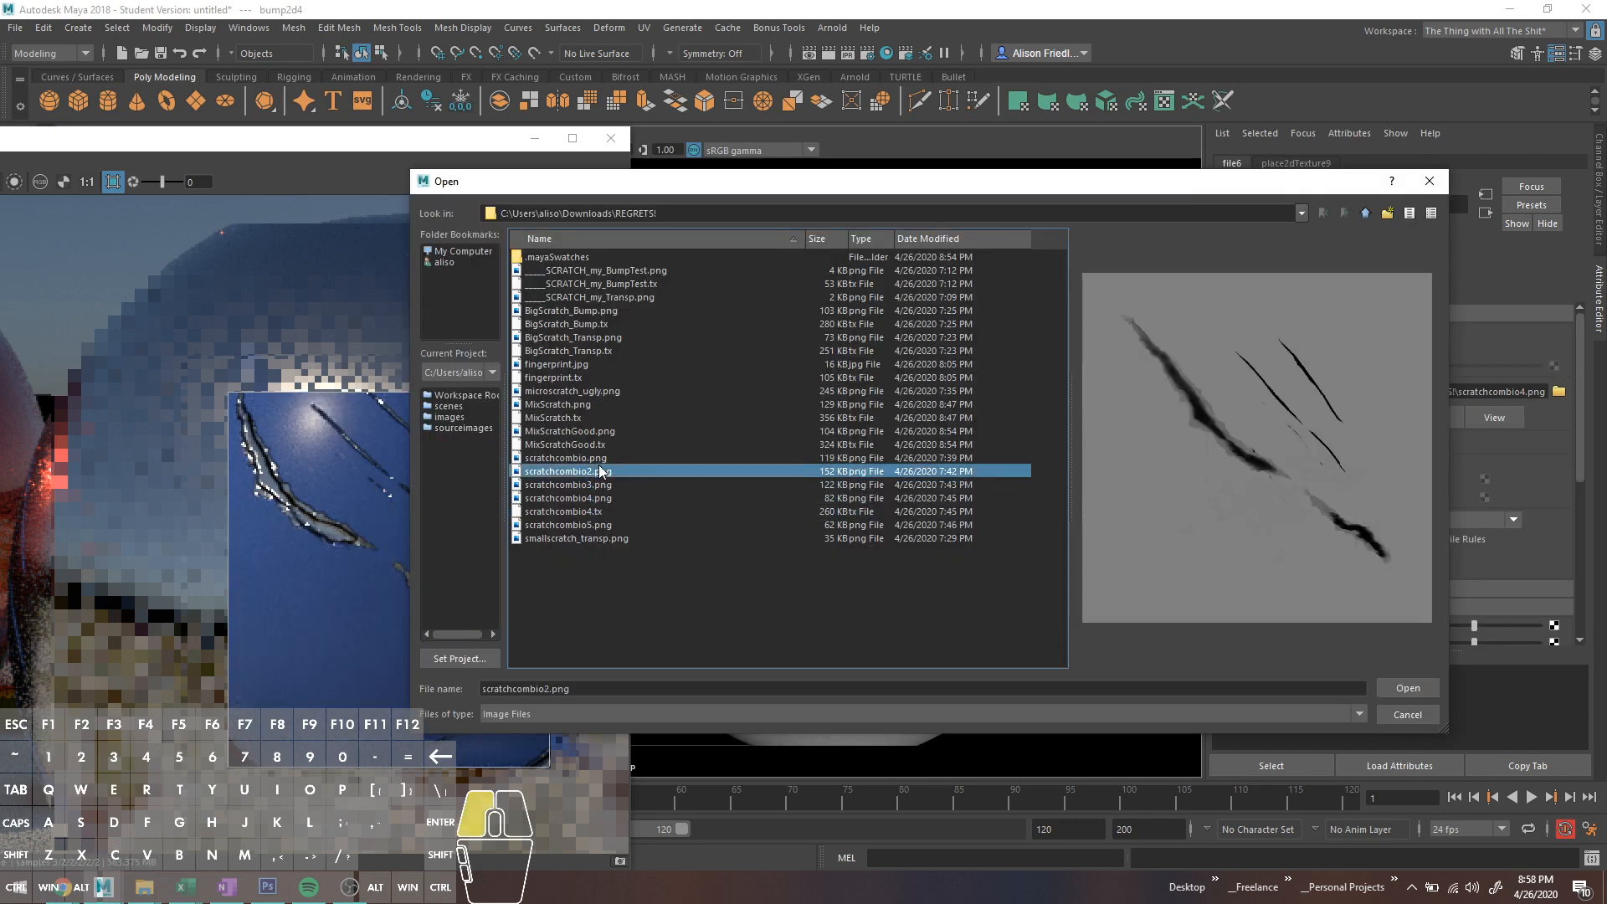
{"action": "left_click", "coordinate": [1393, 681]}
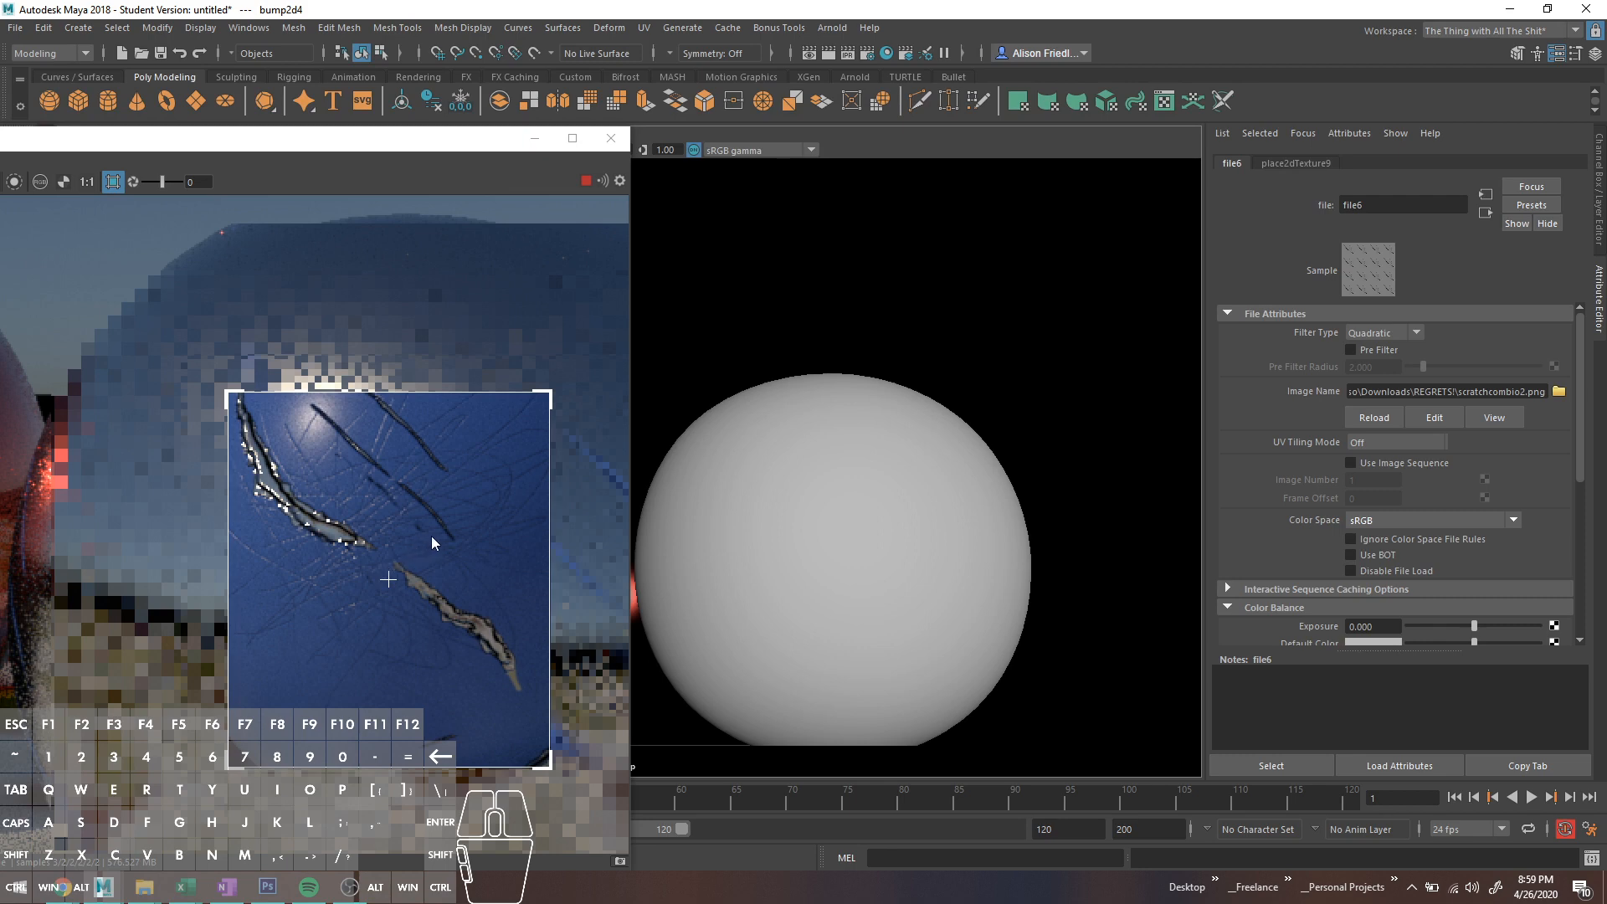
Step: Set the Paint bump depth to 0.482 and enlarge the render region to cover most of the sphere
{"action": "scroll", "coordinate": [865, 525], "scroll_direction": "down", "scroll_amount": 5}
{"action": "scroll", "coordinate": [866, 525], "scroll_direction": "up", "scroll_amount": 1}
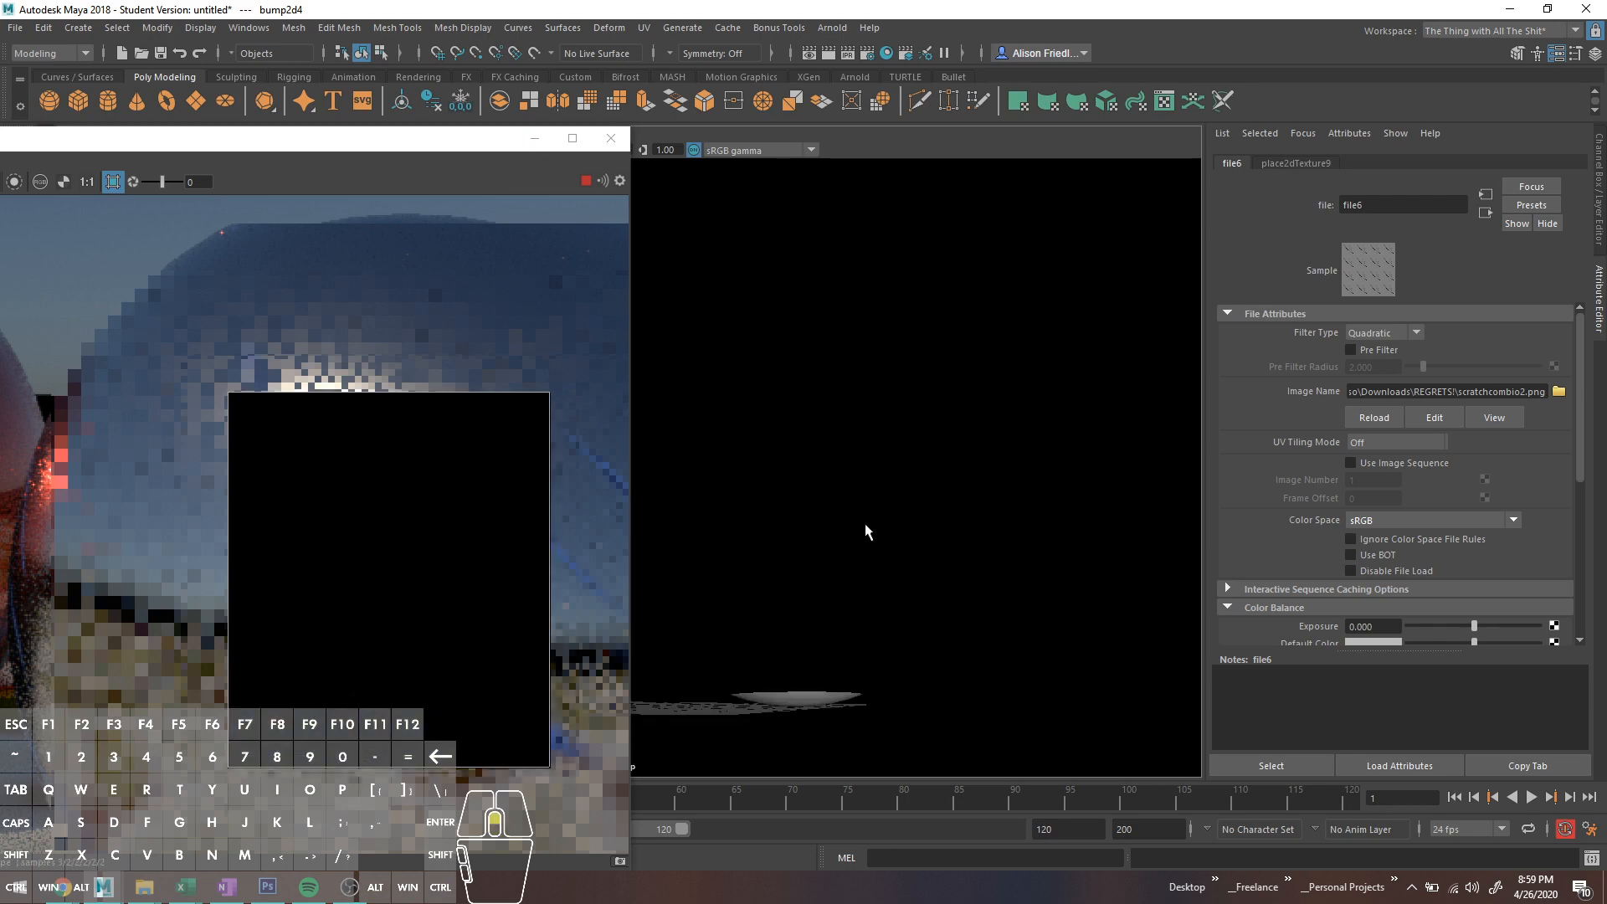
{"action": "left_click_drag", "start_coordinate": [865, 524], "coordinate": [867, 533], "text": "alt"}
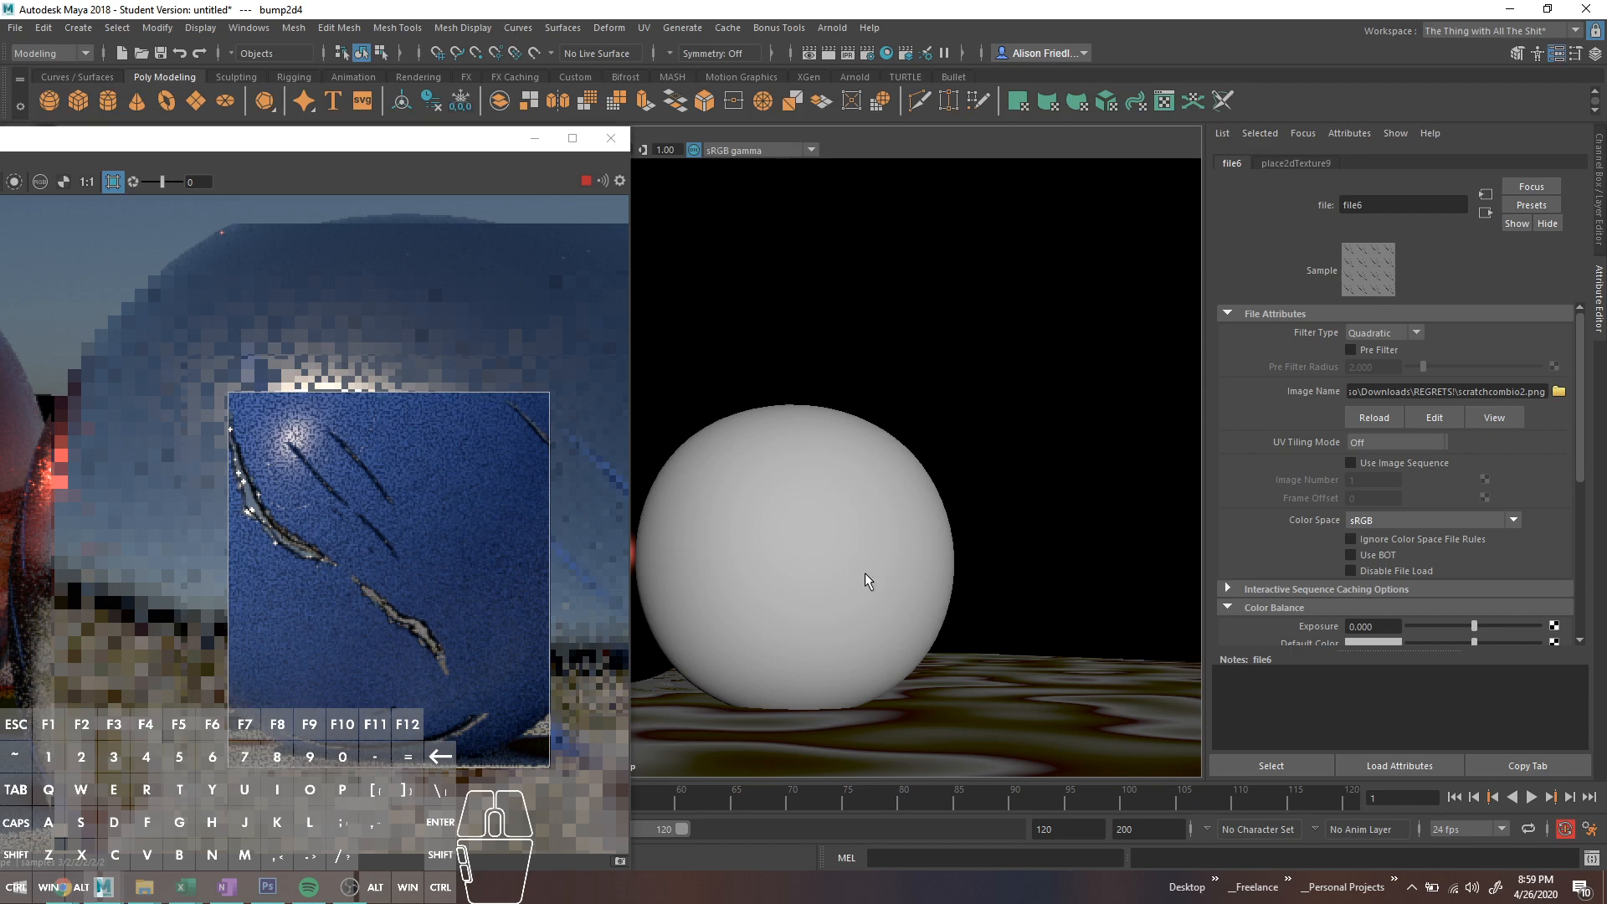
{"action": "left_click", "coordinate": [1485, 214]}
{"action": "left_click_drag", "start_coordinate": [1484, 350], "coordinate": [1480, 354]}
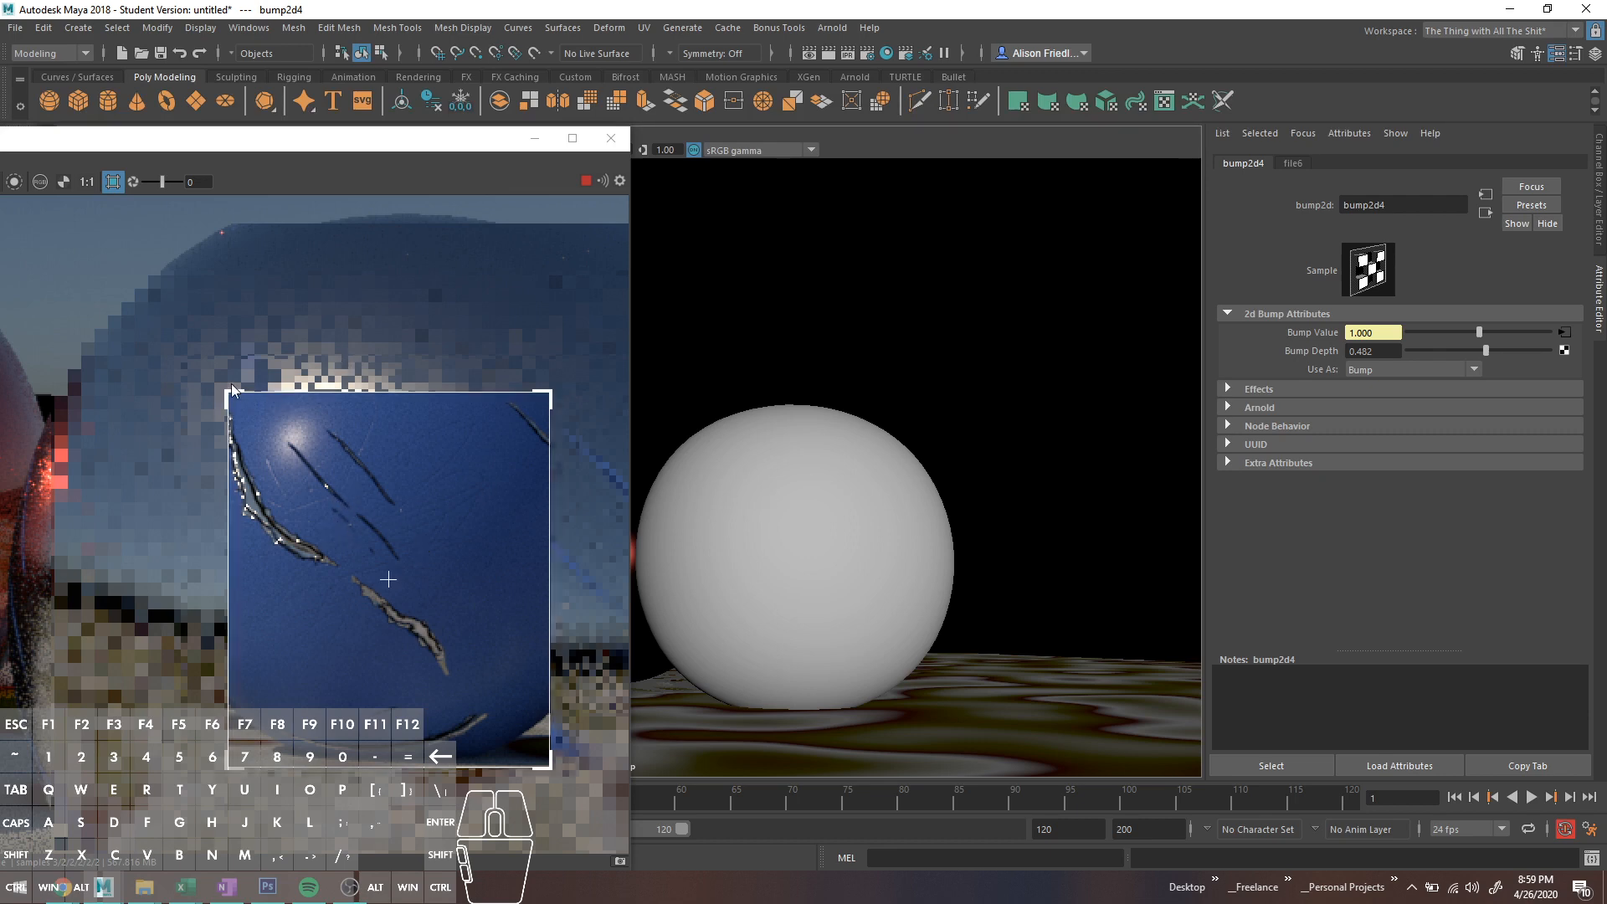
{"action": "left_click_drag", "start_coordinate": [232, 387], "coordinate": [132, 275]}
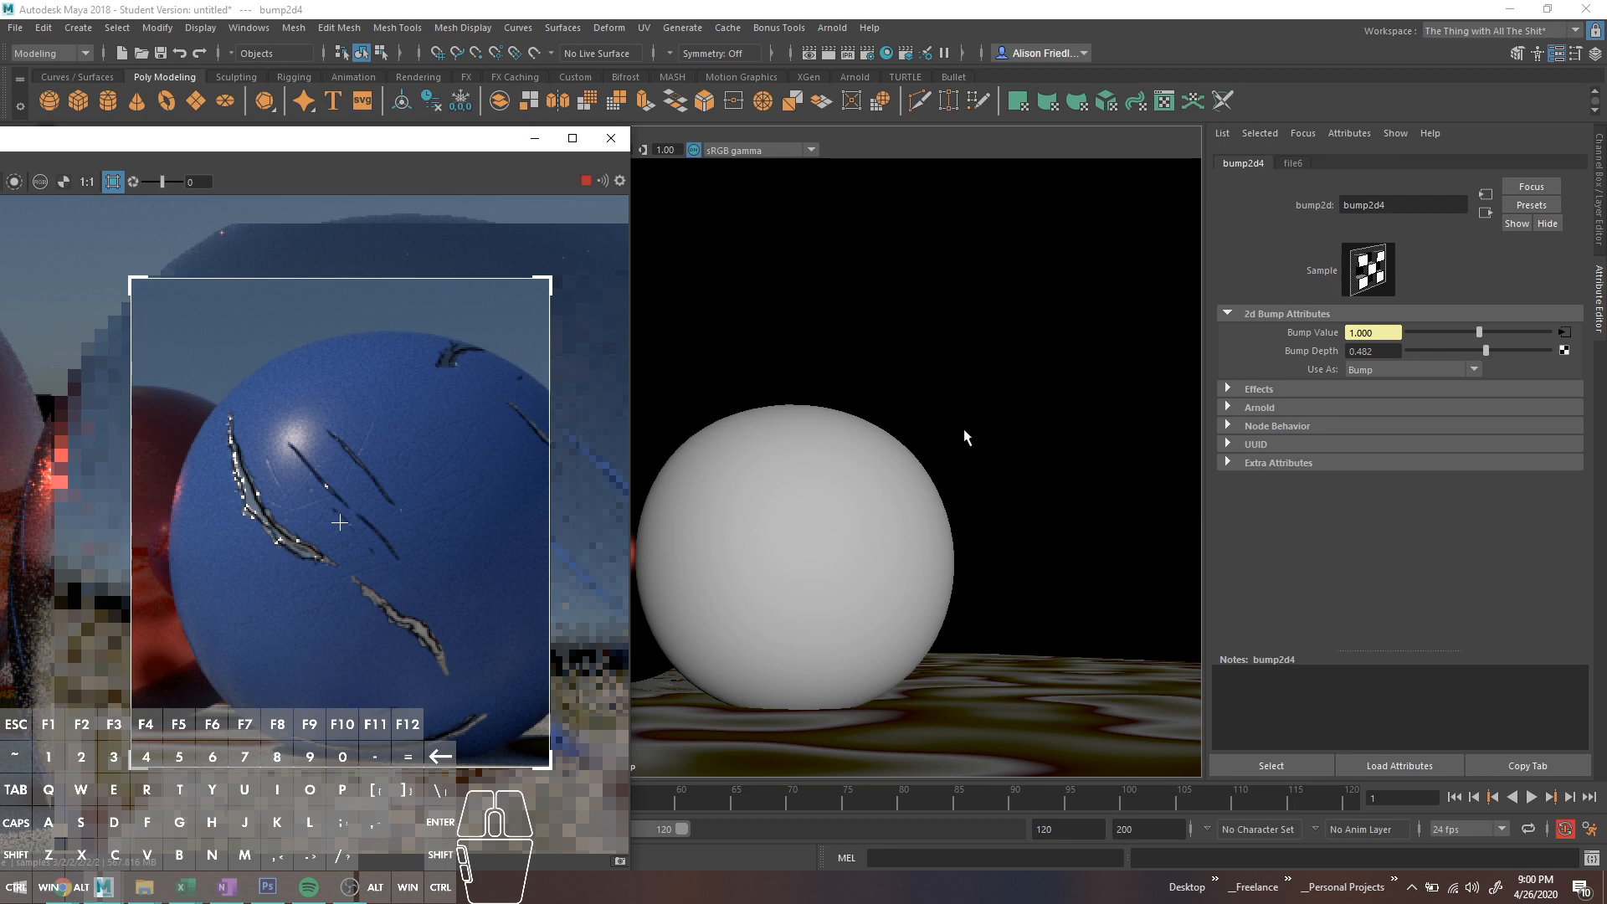
Step: Stop the render, maximize the Hypershade and duplicate the Paint material
{"action": "left_click", "coordinate": [872, 457]}
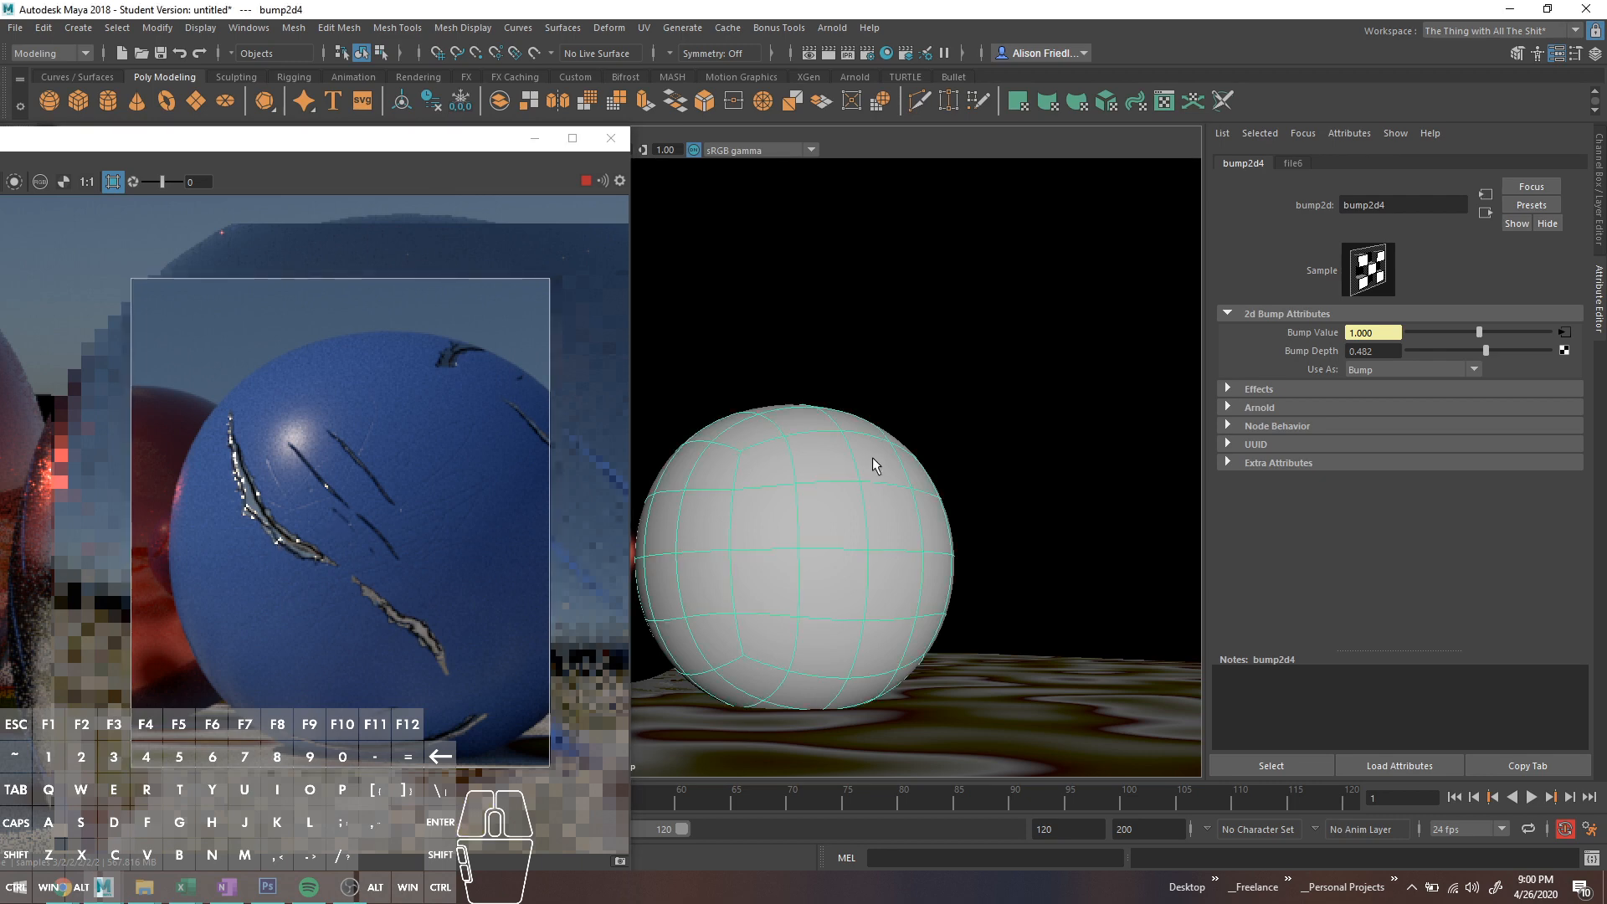
{"action": "left_click", "coordinate": [589, 180]}
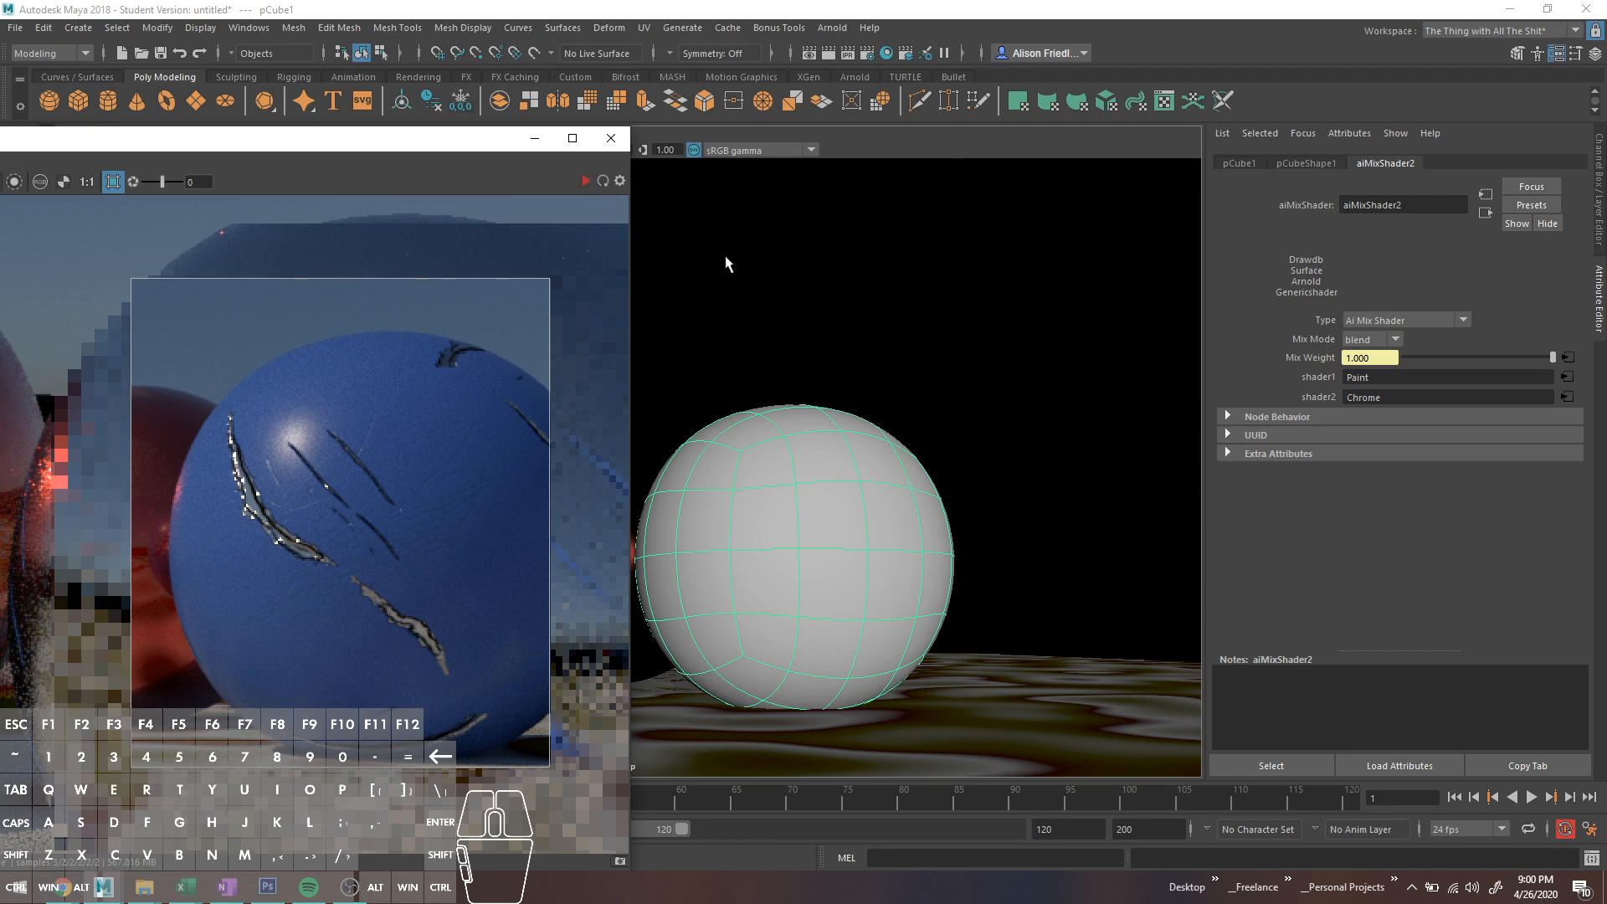
{"action": "left_click", "coordinate": [886, 53]}
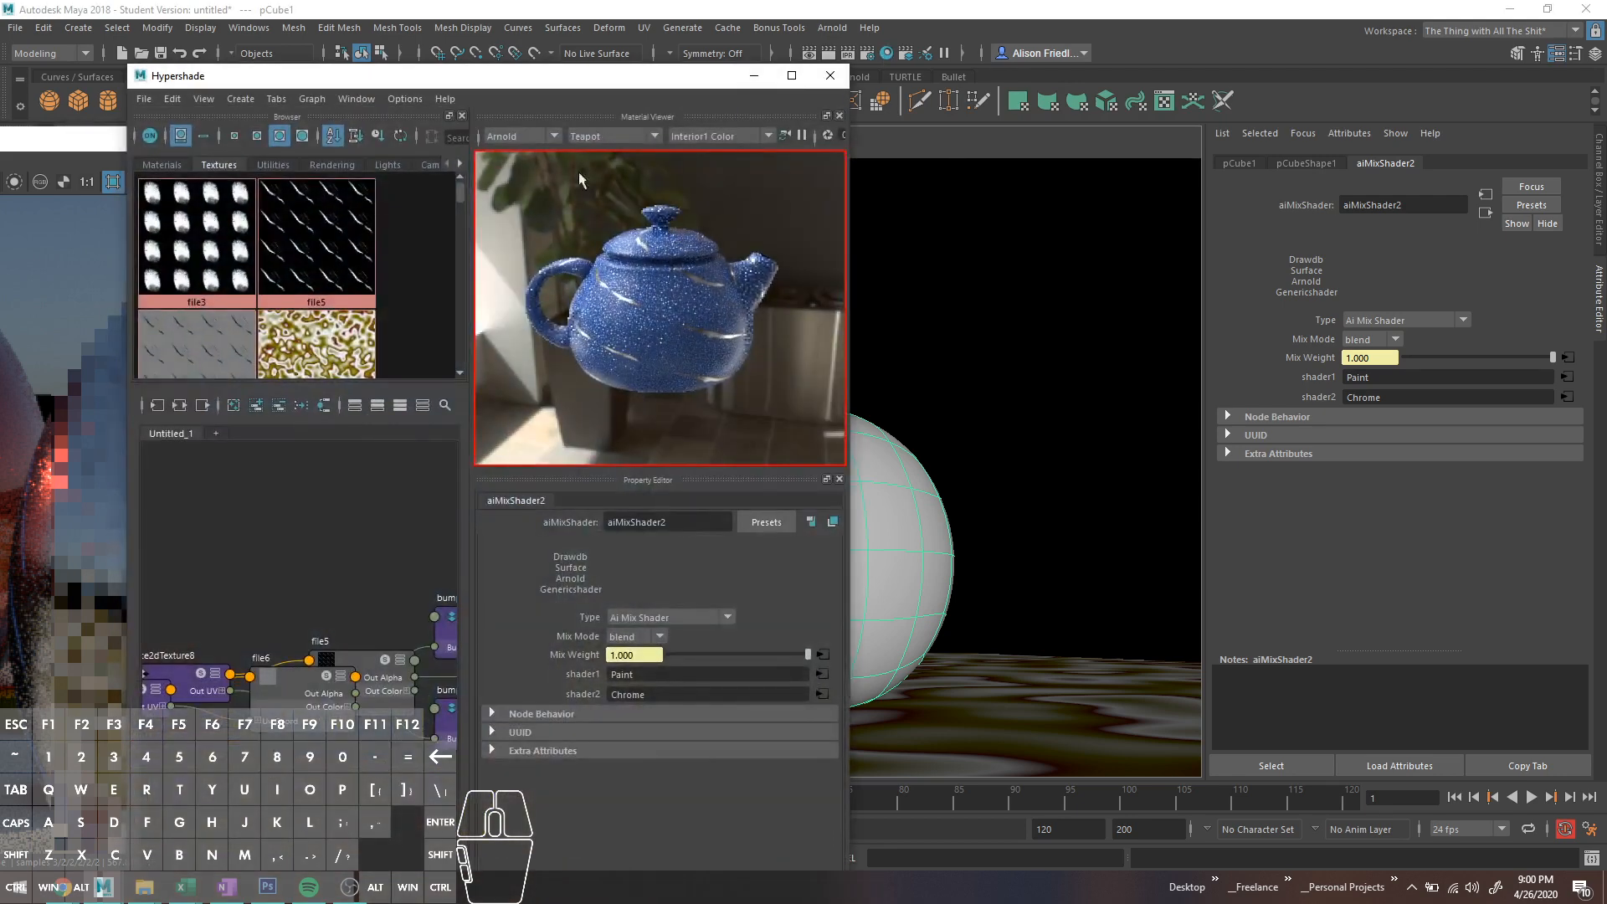
{"action": "left_click", "coordinate": [791, 76]}
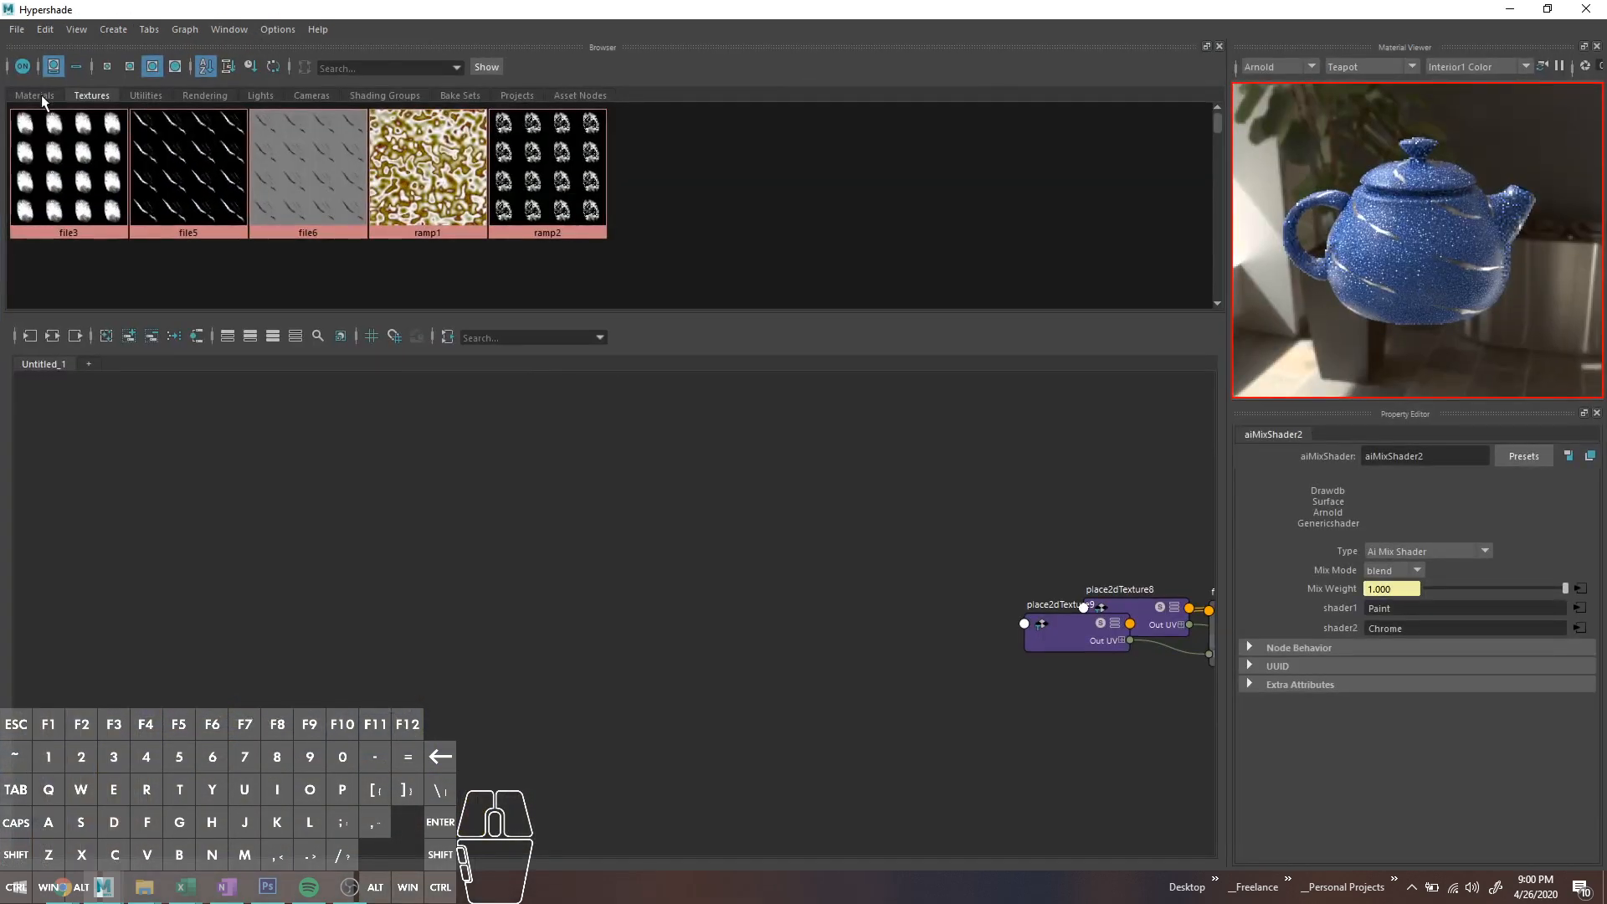
{"action": "left_click", "coordinate": [47, 98]}
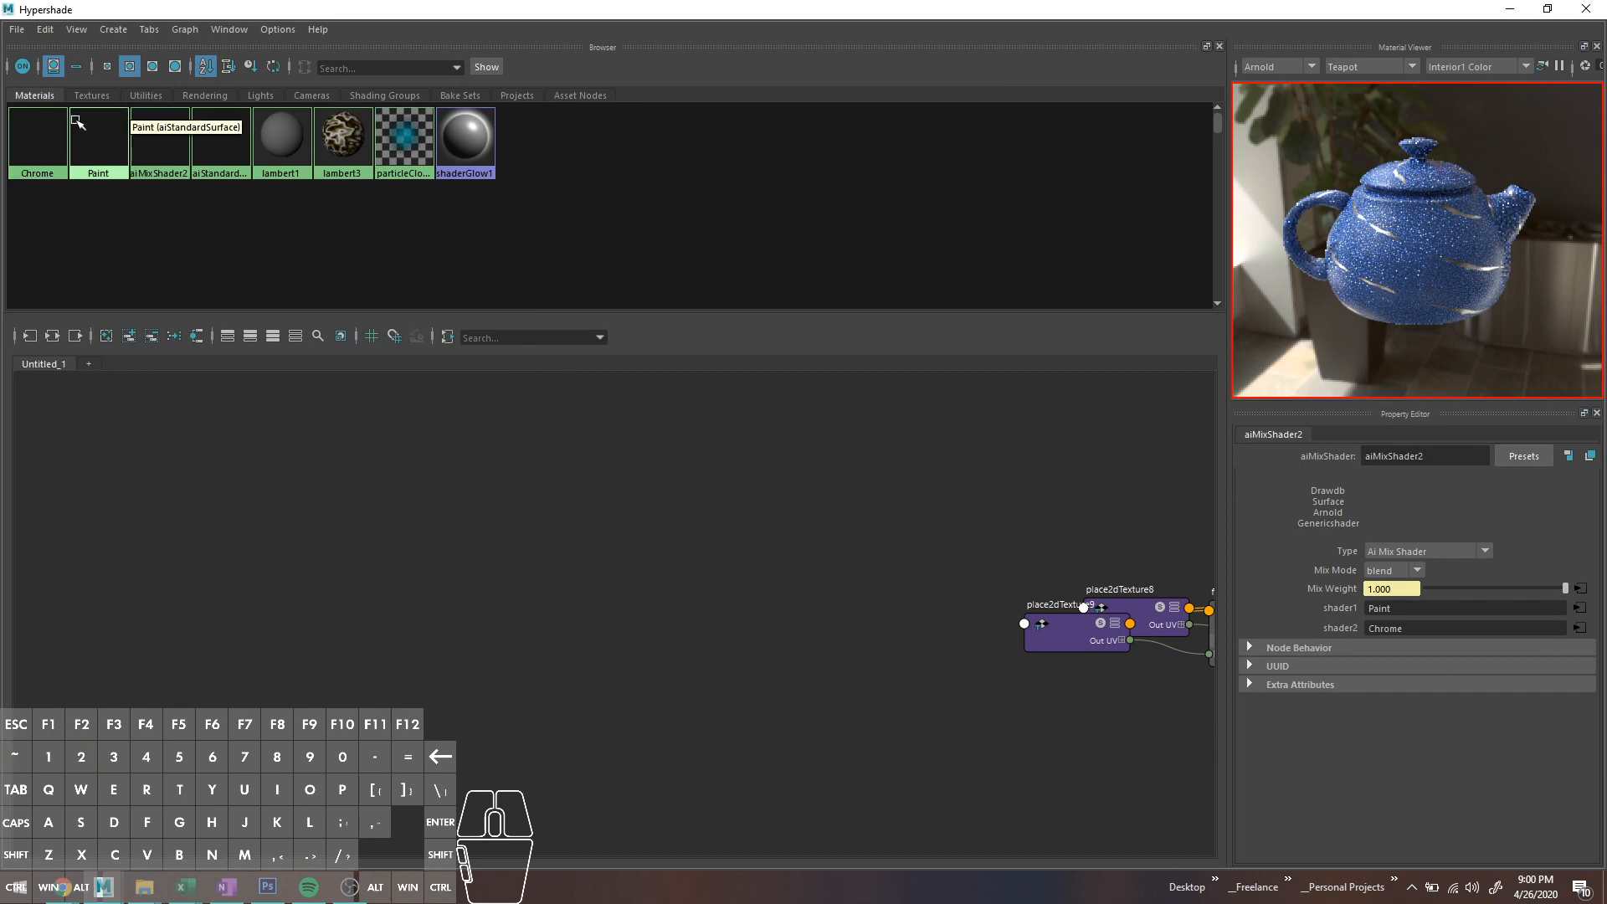
{"action": "left_click_drag", "start_coordinate": [124, 159], "coordinate": [117, 144]}
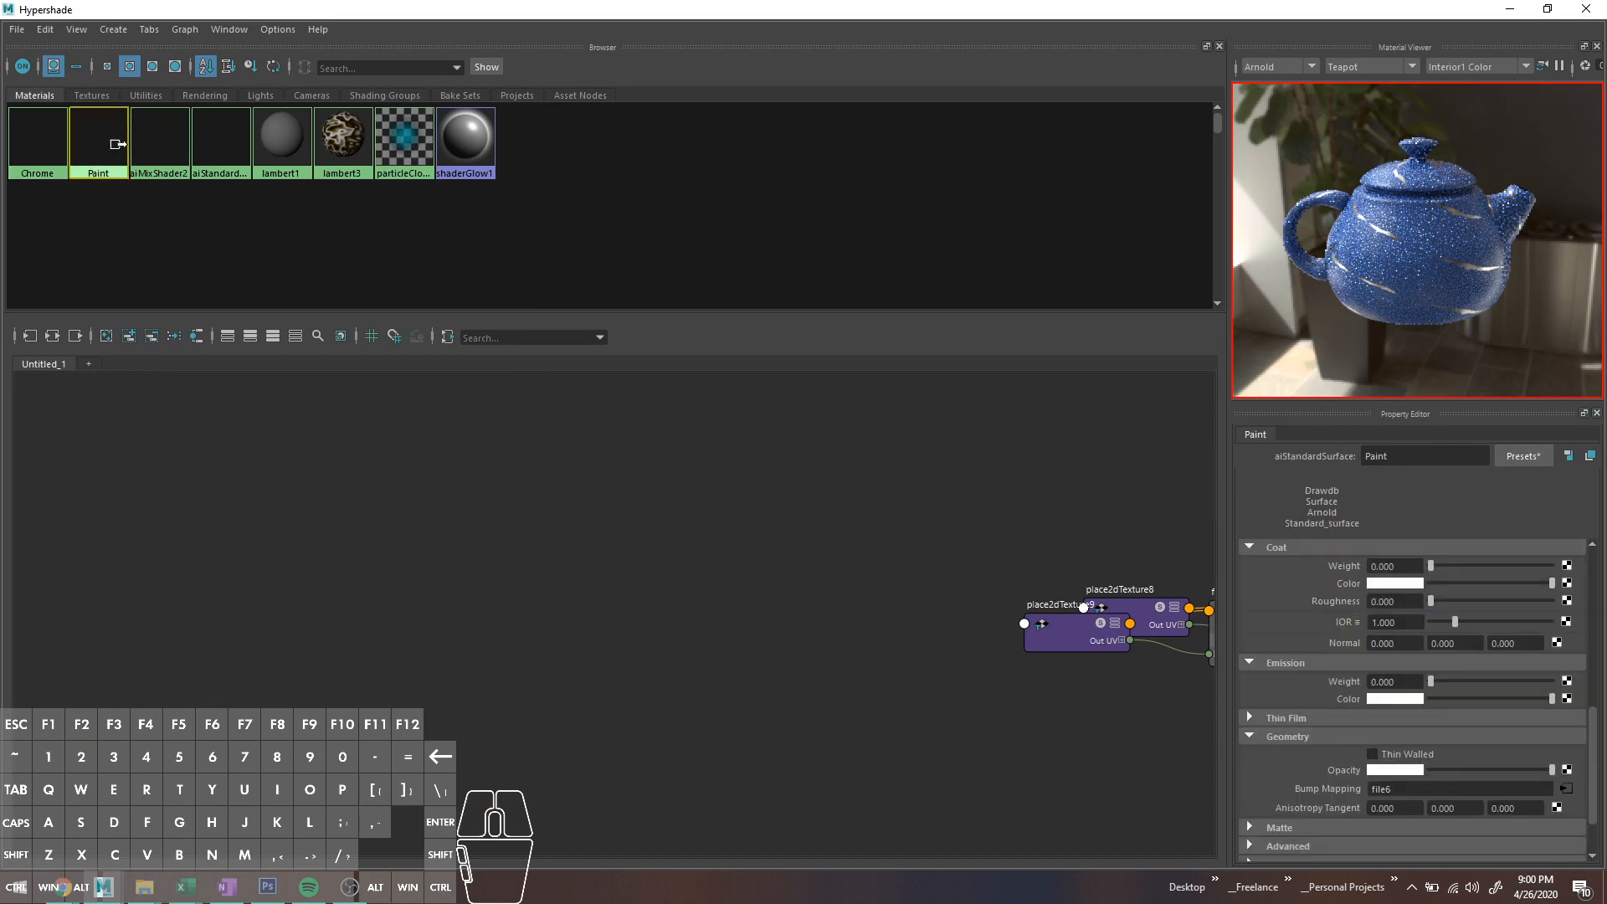
{"action": "key", "text": "ctrl+d"}
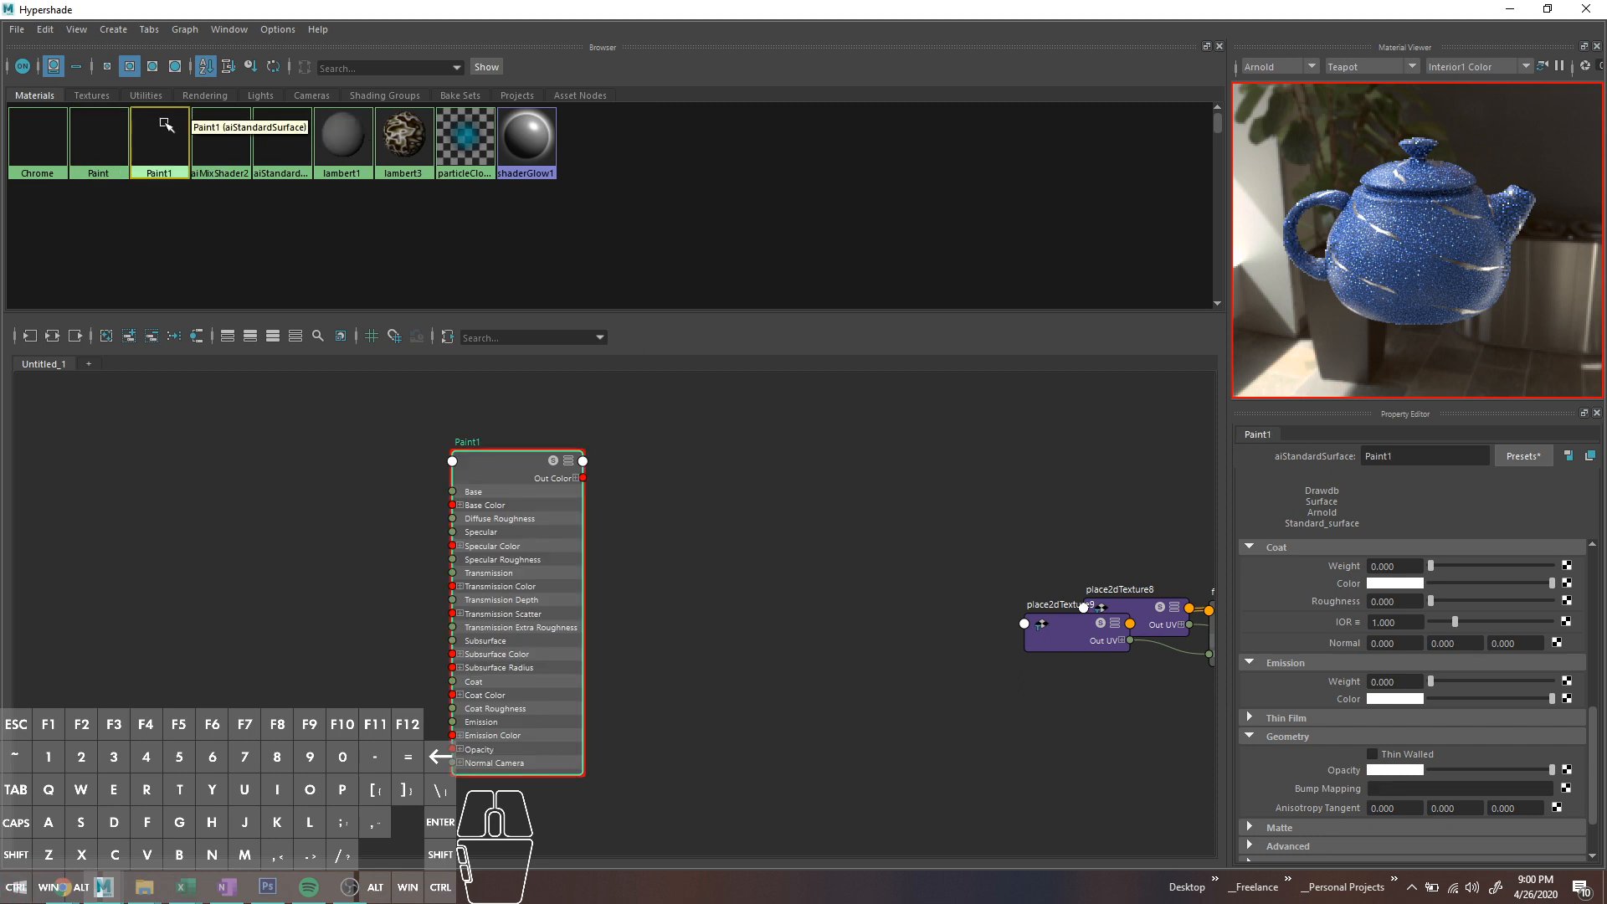
Step: Connect the duplicate Paint1 as shader2 of aiMixShader2, minimize the Hypershade and restart the render
{"action": "left_click", "coordinate": [203, 152]}
{"action": "mouse_move", "coordinate": [168, 156]}
{"action": "middle_mouse_down"}
{"action": "mouse_move", "coordinate": [869, 529]}
{"action": "mouse_move", "coordinate": [1337, 627]}
{"action": "middle_mouse_up"}
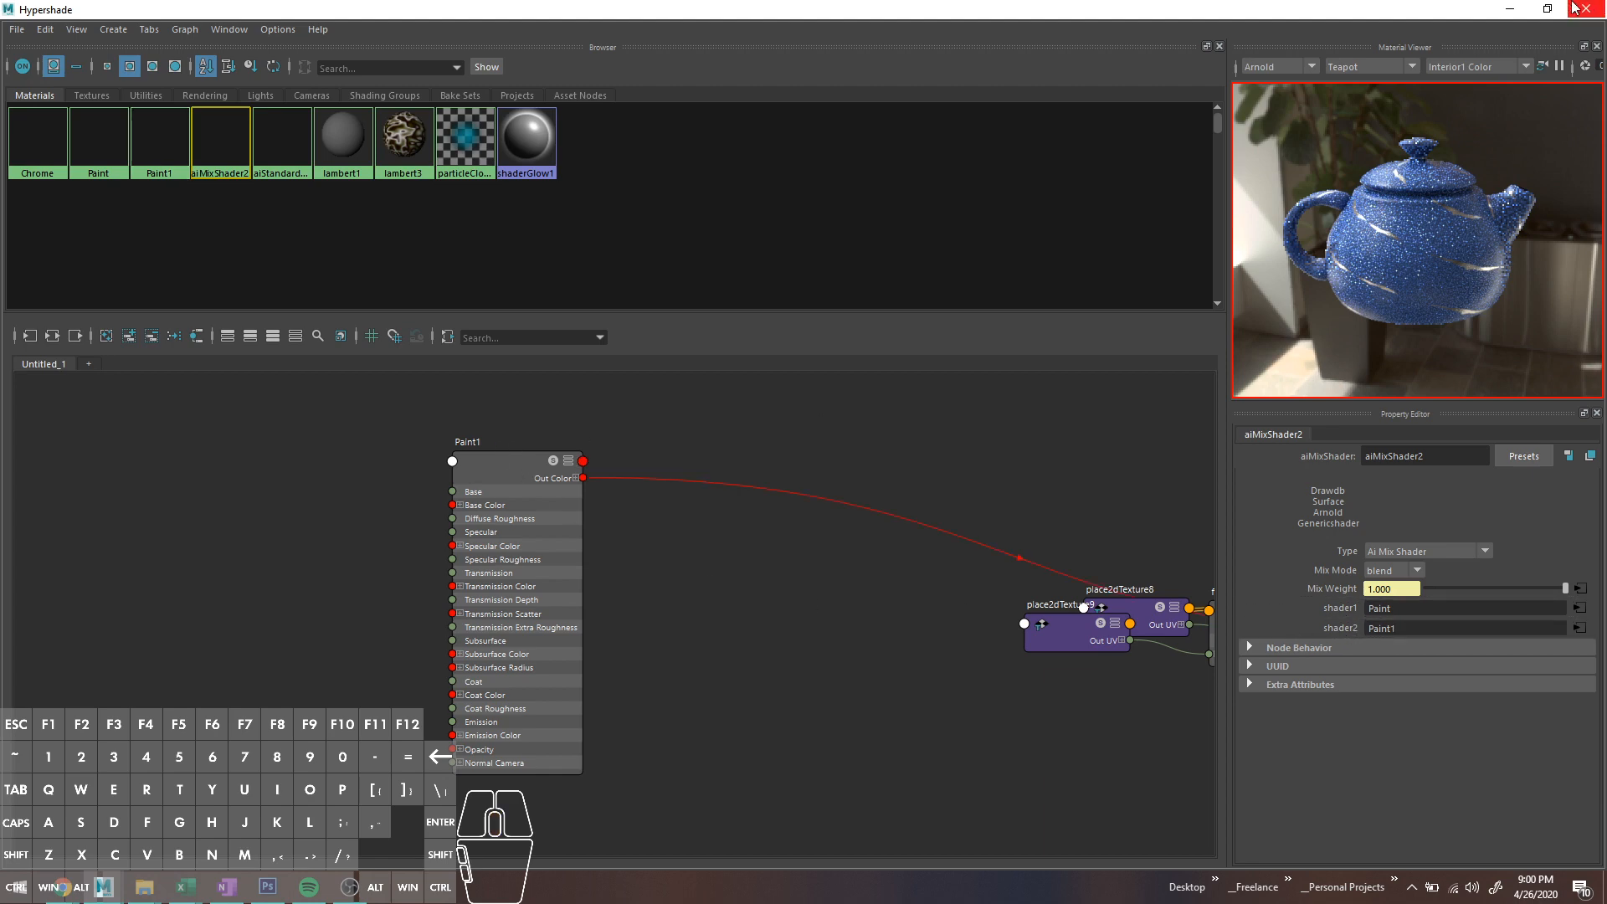
{"action": "left_click", "coordinate": [1515, 10]}
{"action": "left_click", "coordinate": [586, 180]}
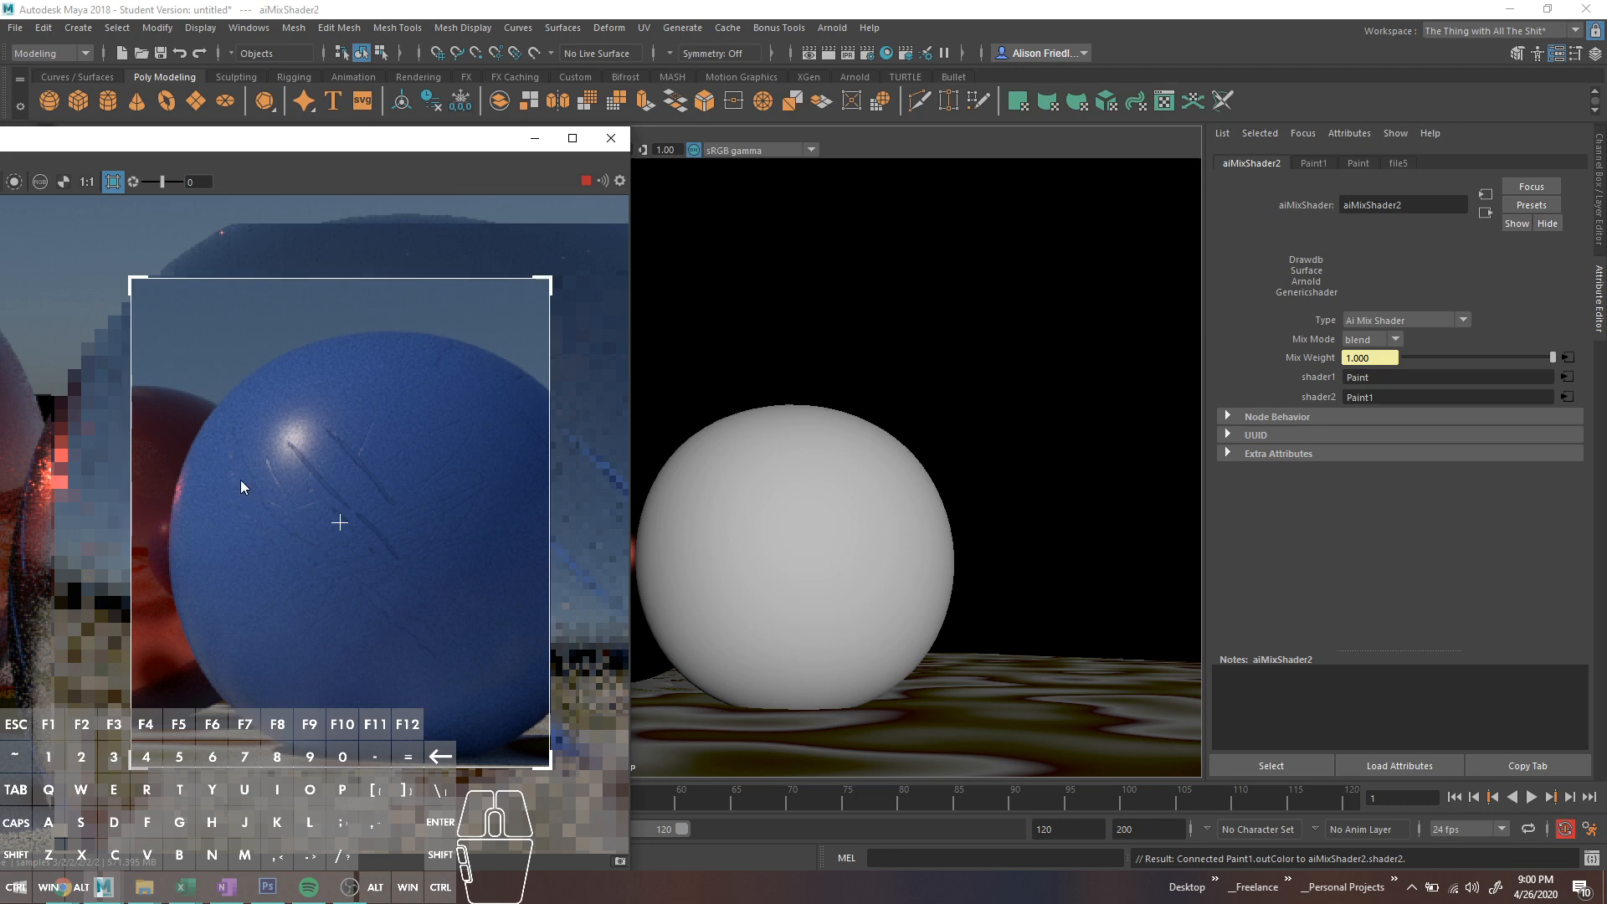
Step: Connect the gray scratch texture file6 to Paint1's bump mapping, then minimize the Hypershade
{"action": "left_click", "coordinate": [1566, 396]}
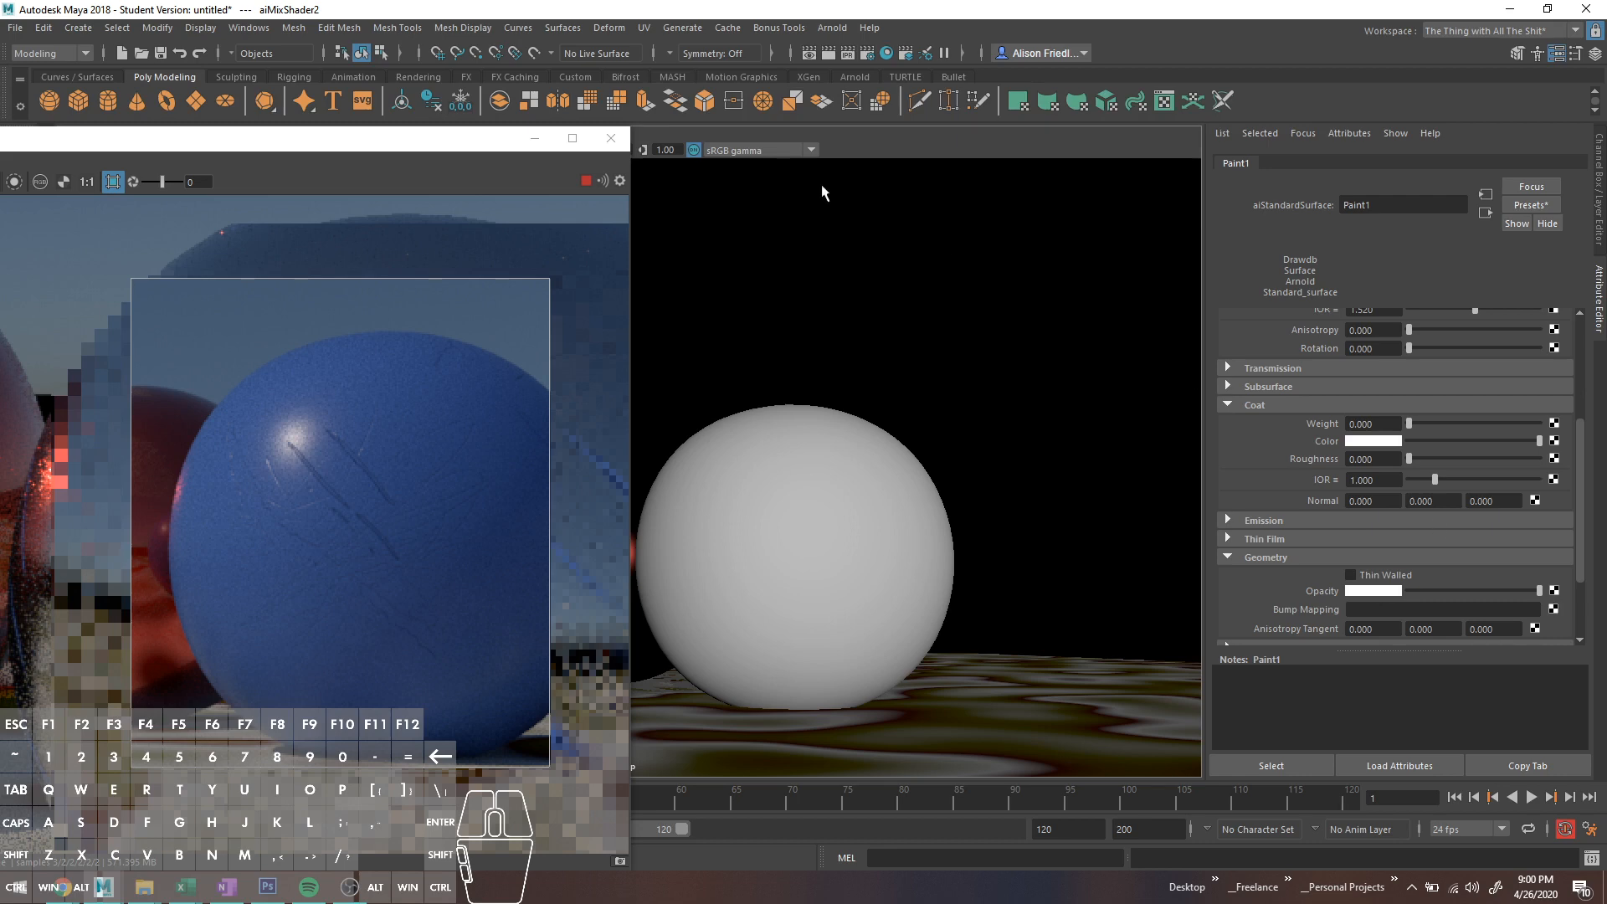
{"action": "left_click", "coordinate": [886, 53]}
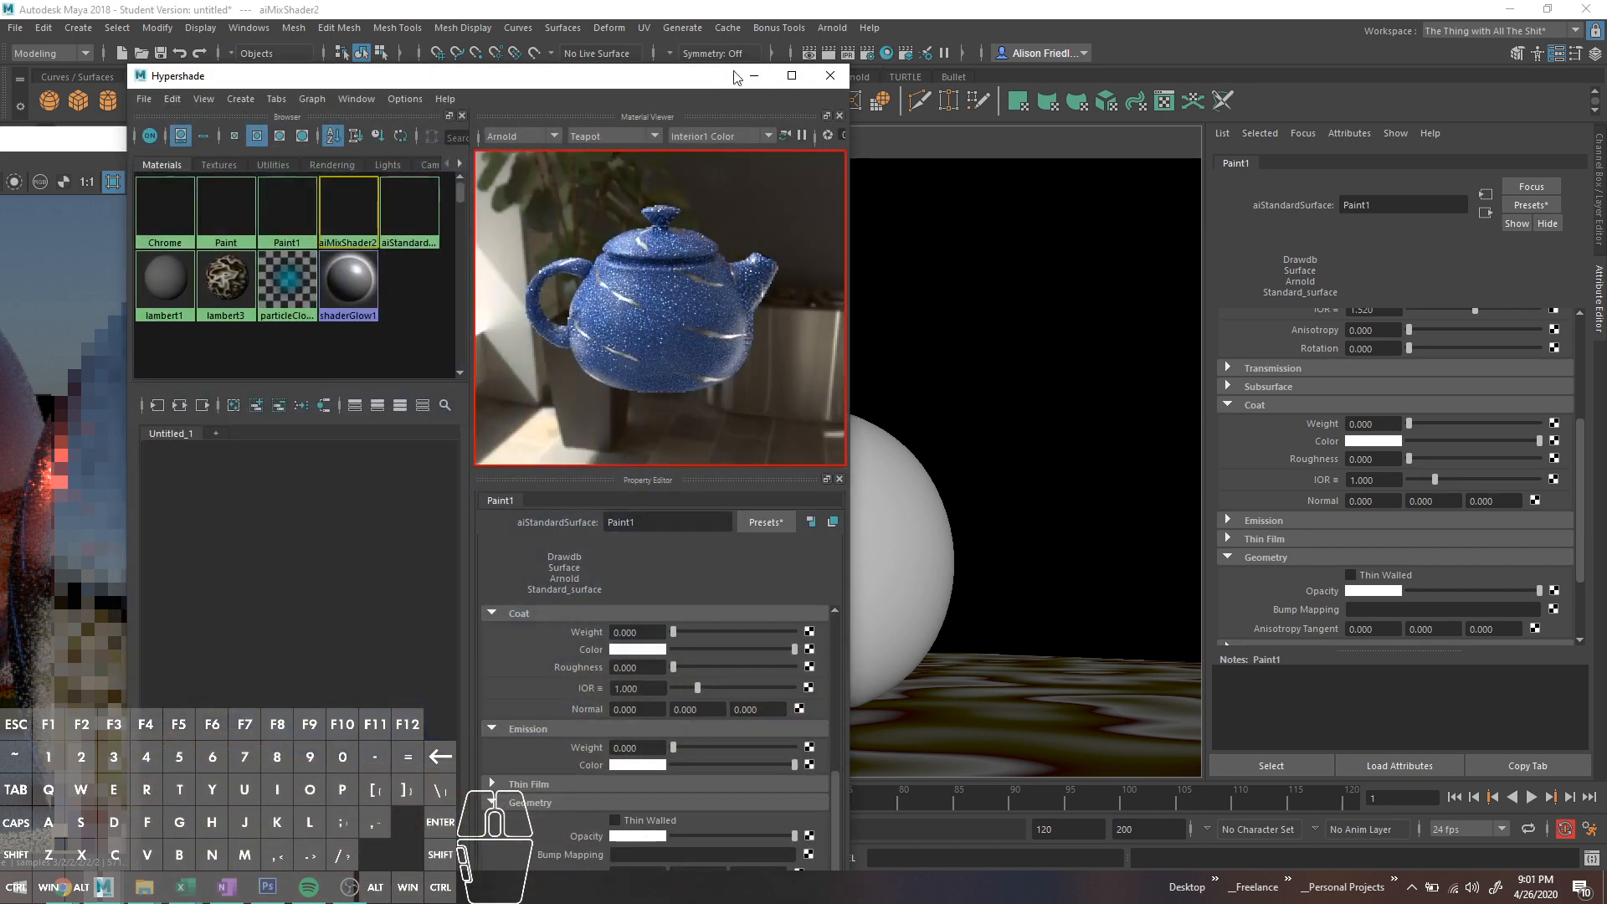
{"action": "left_click", "coordinate": [308, 240]}
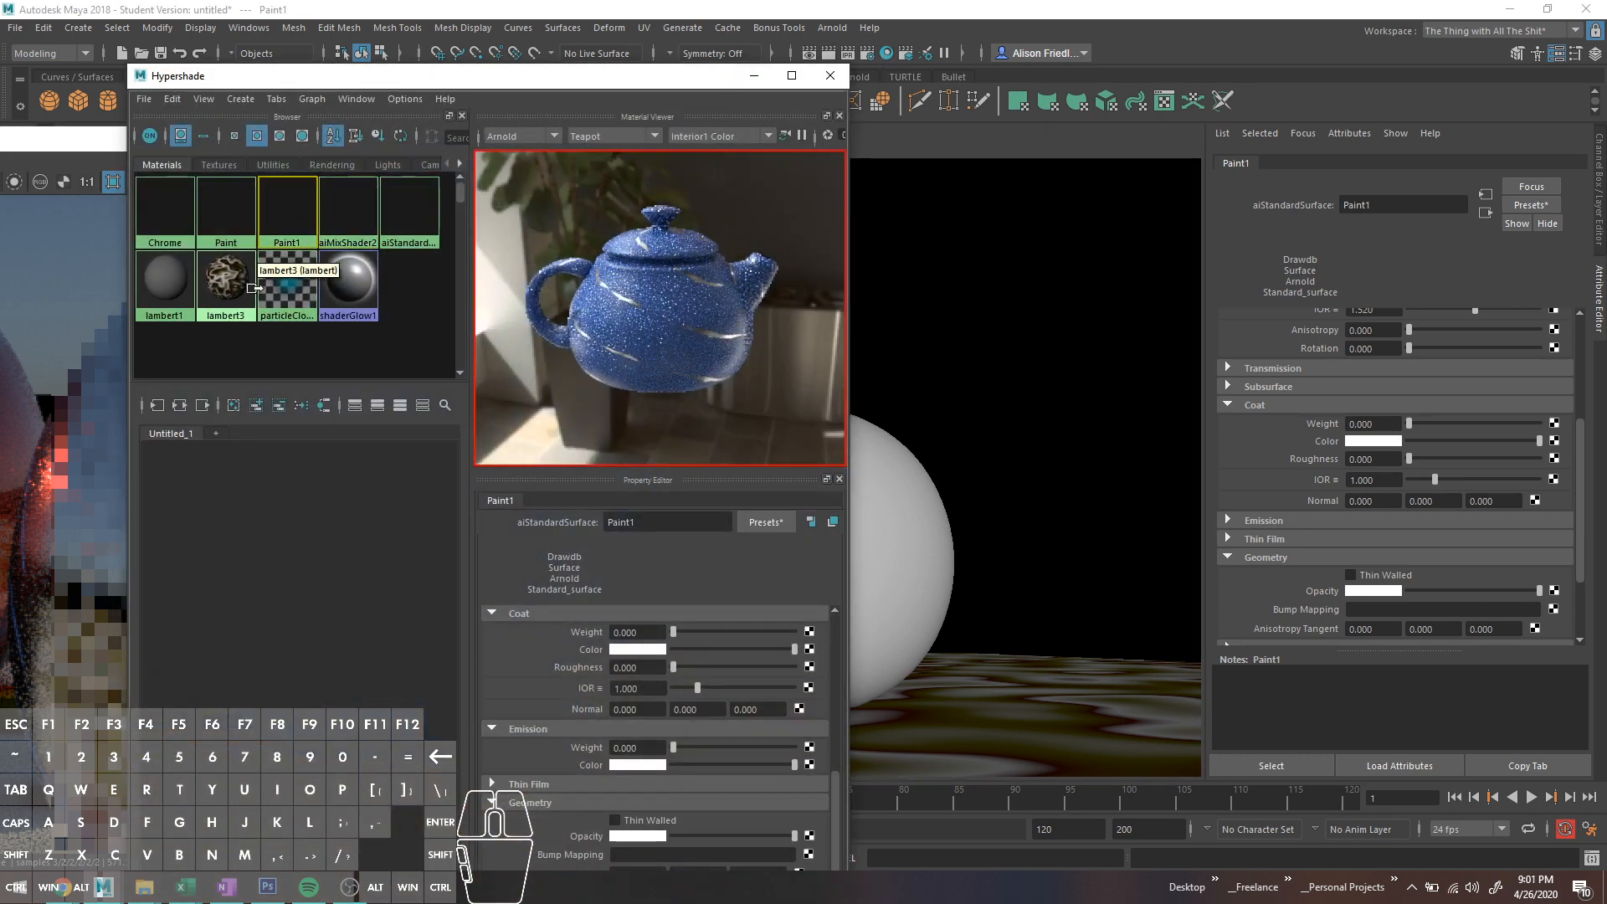
{"action": "left_click", "coordinate": [218, 164]}
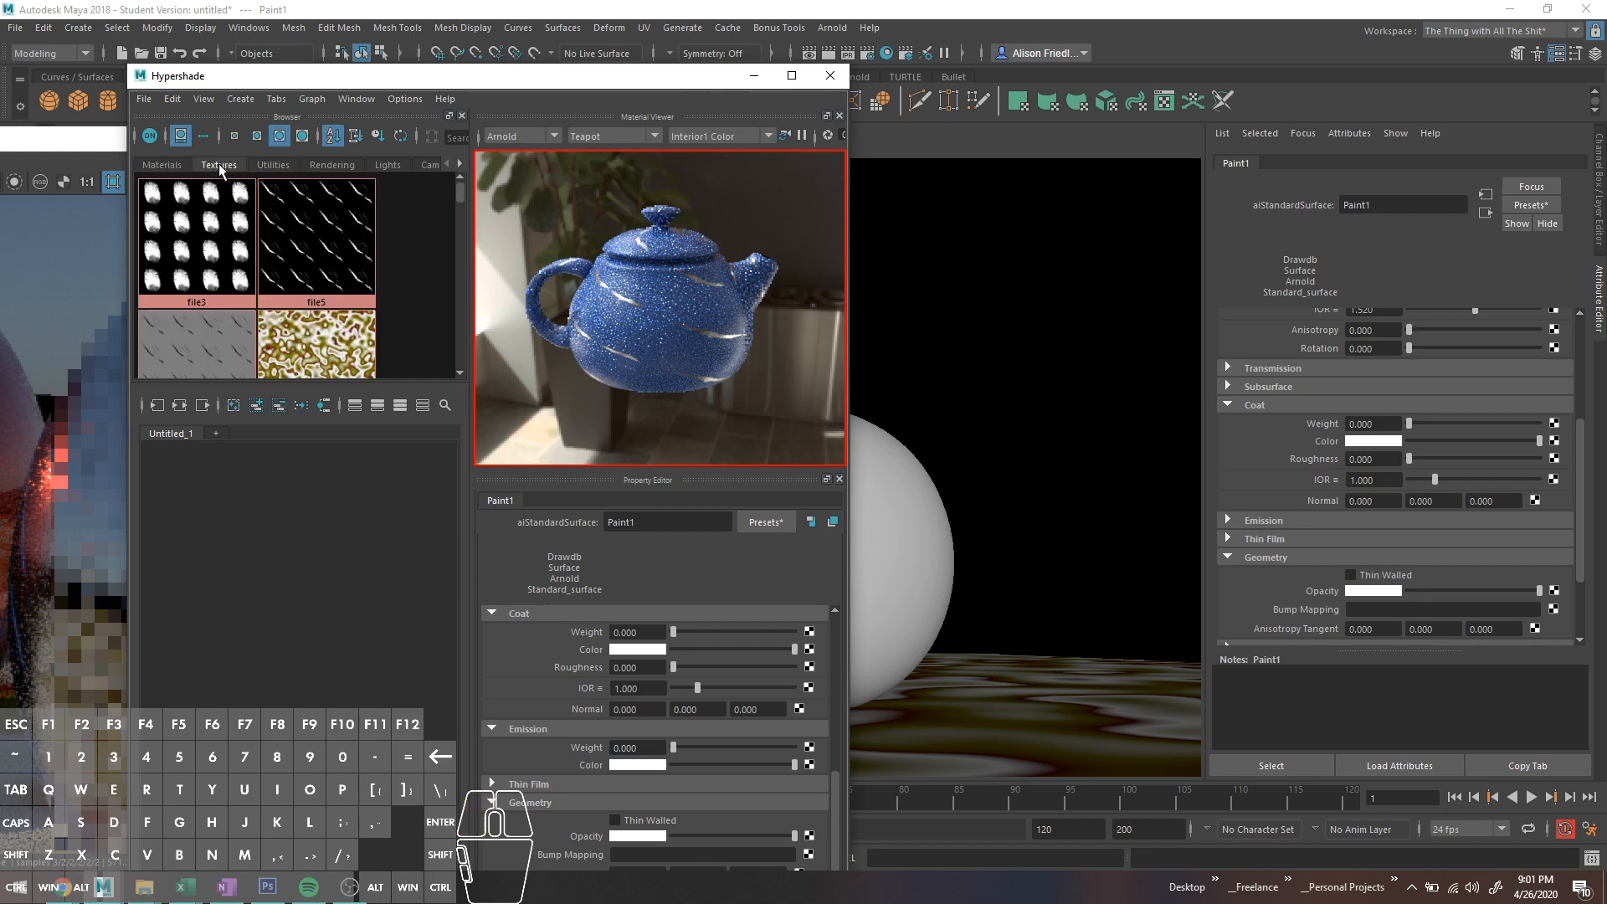
{"action": "middle_click_drag", "start_coordinate": [223, 325], "coordinate": [1265, 609]}
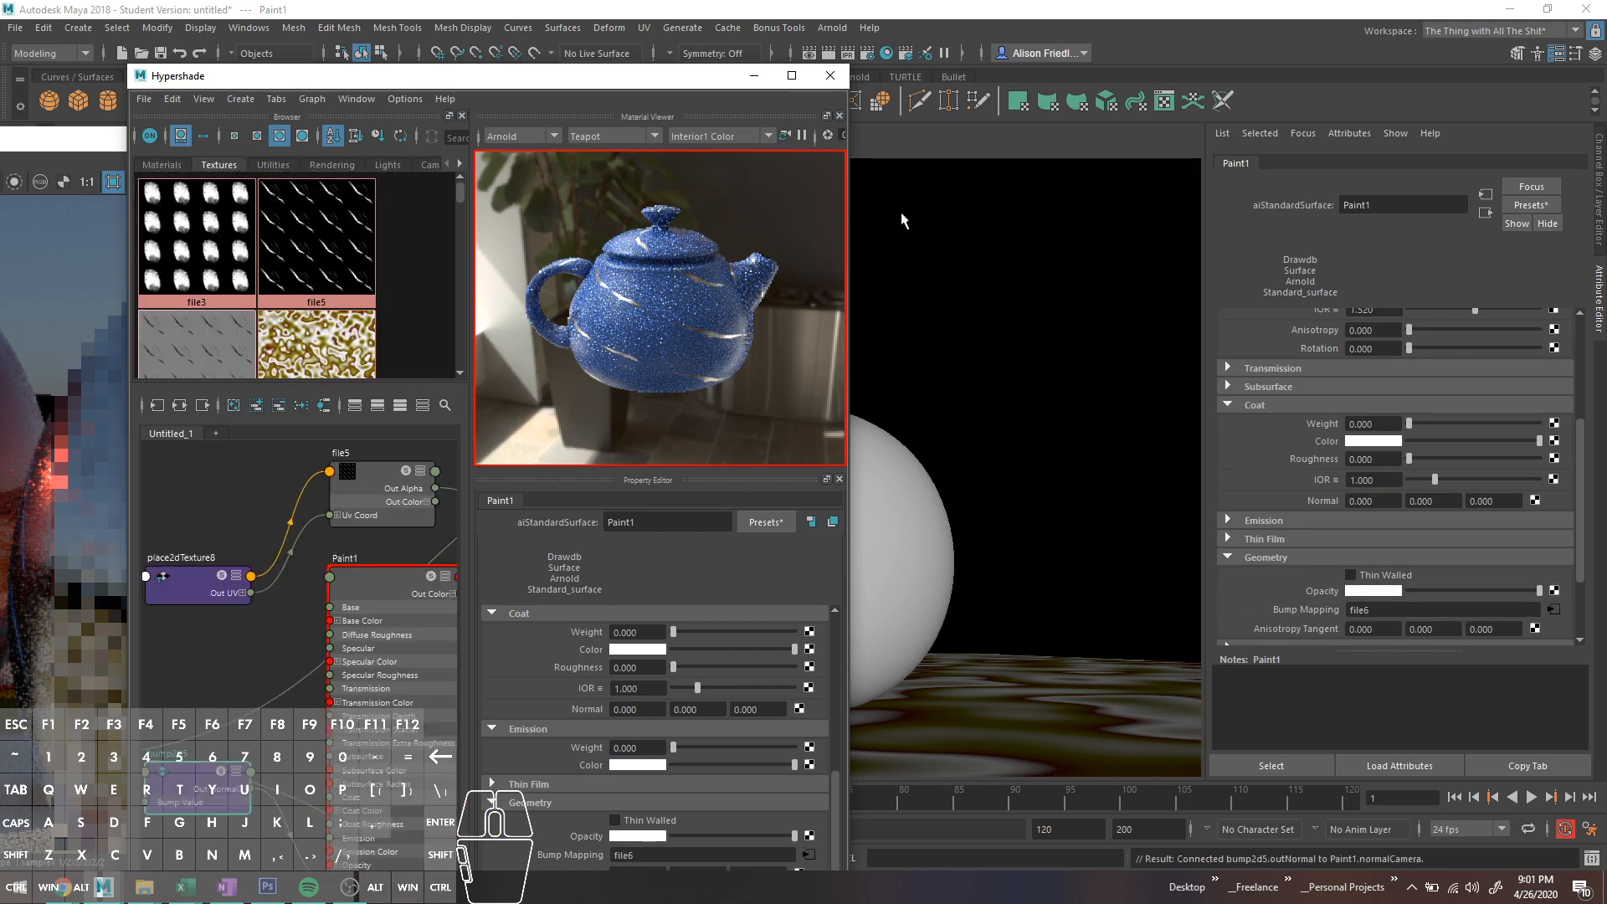
{"action": "left_click", "coordinate": [741, 79]}
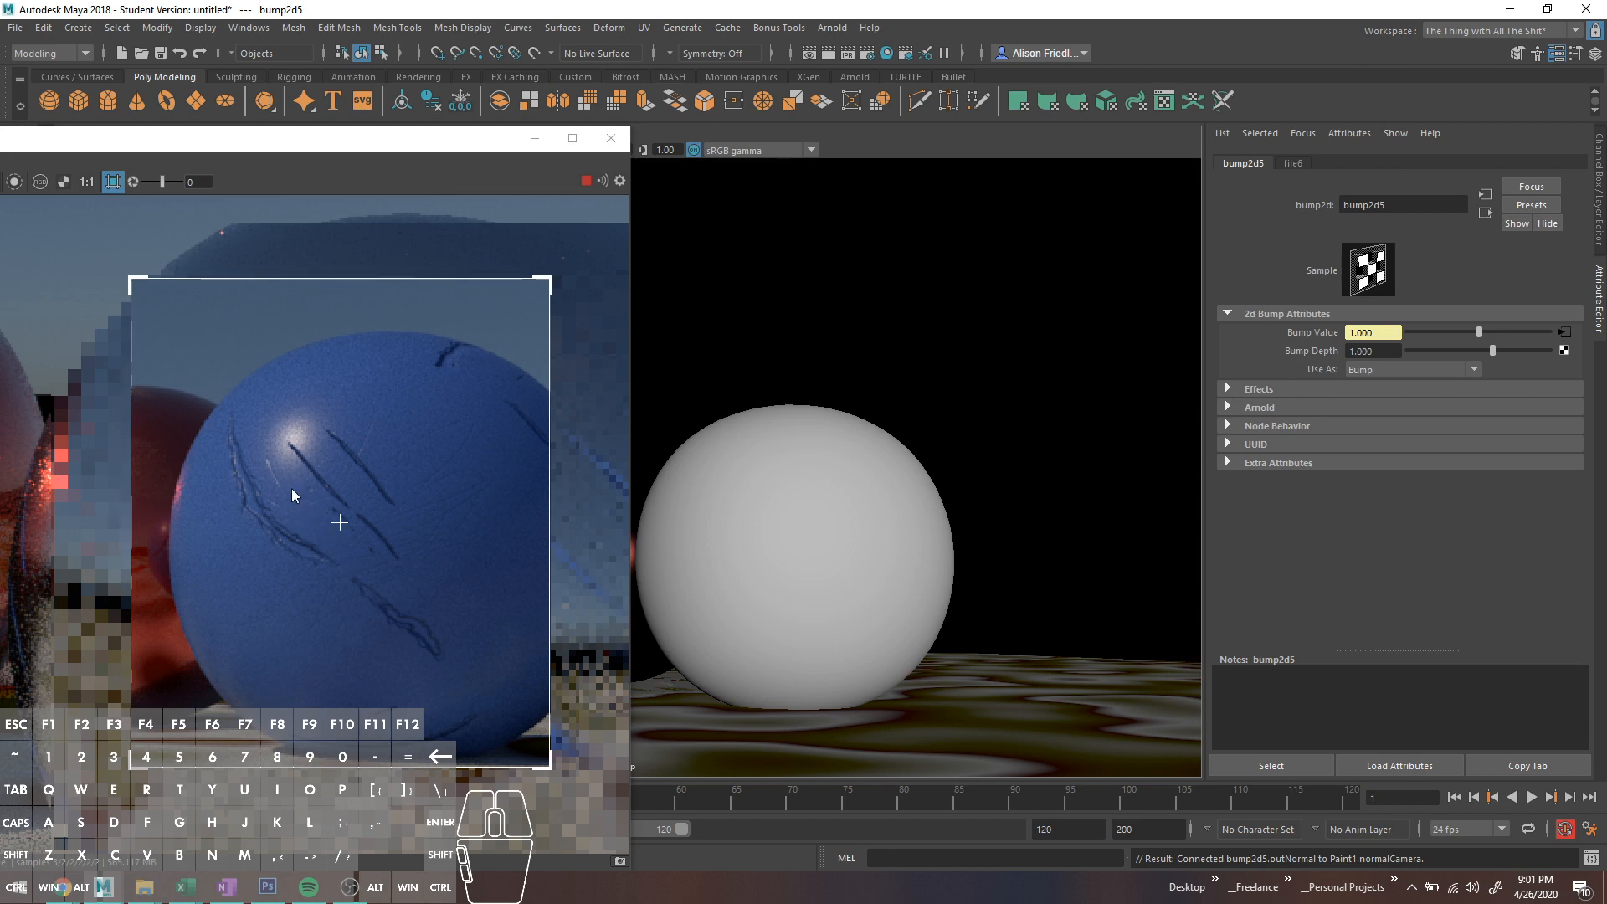
Step: Open Paint1 from the sphere's mix shader and set its base color to bright green
{"action": "left_click", "coordinate": [924, 558]}
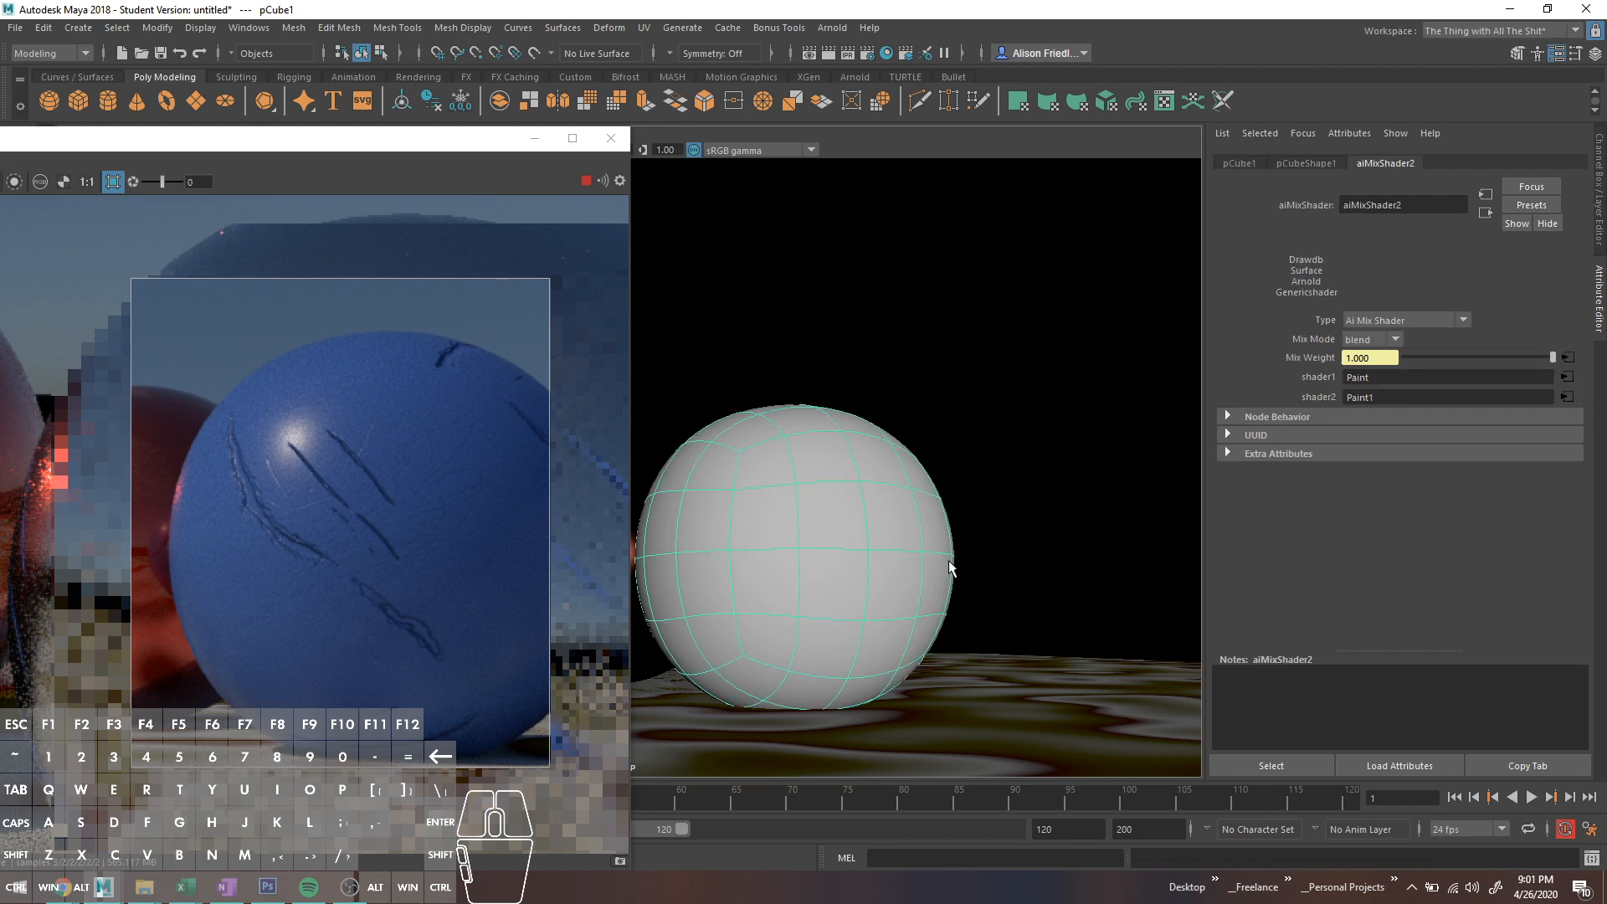
{"action": "left_click", "coordinate": [1558, 396]}
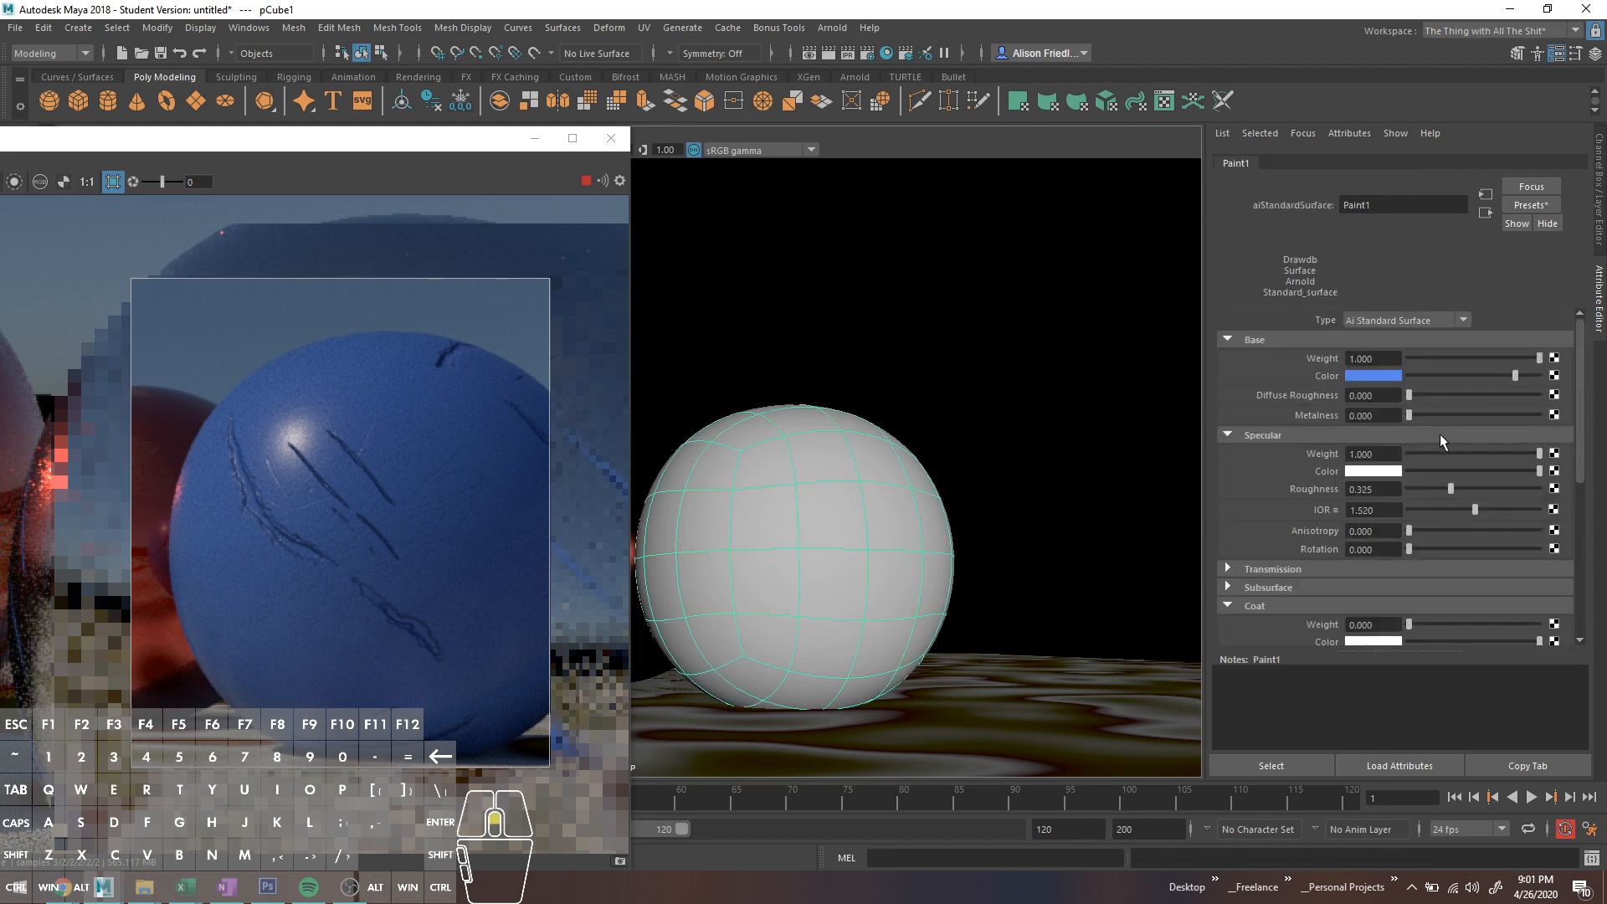
{"action": "left_click", "coordinate": [1399, 376]}
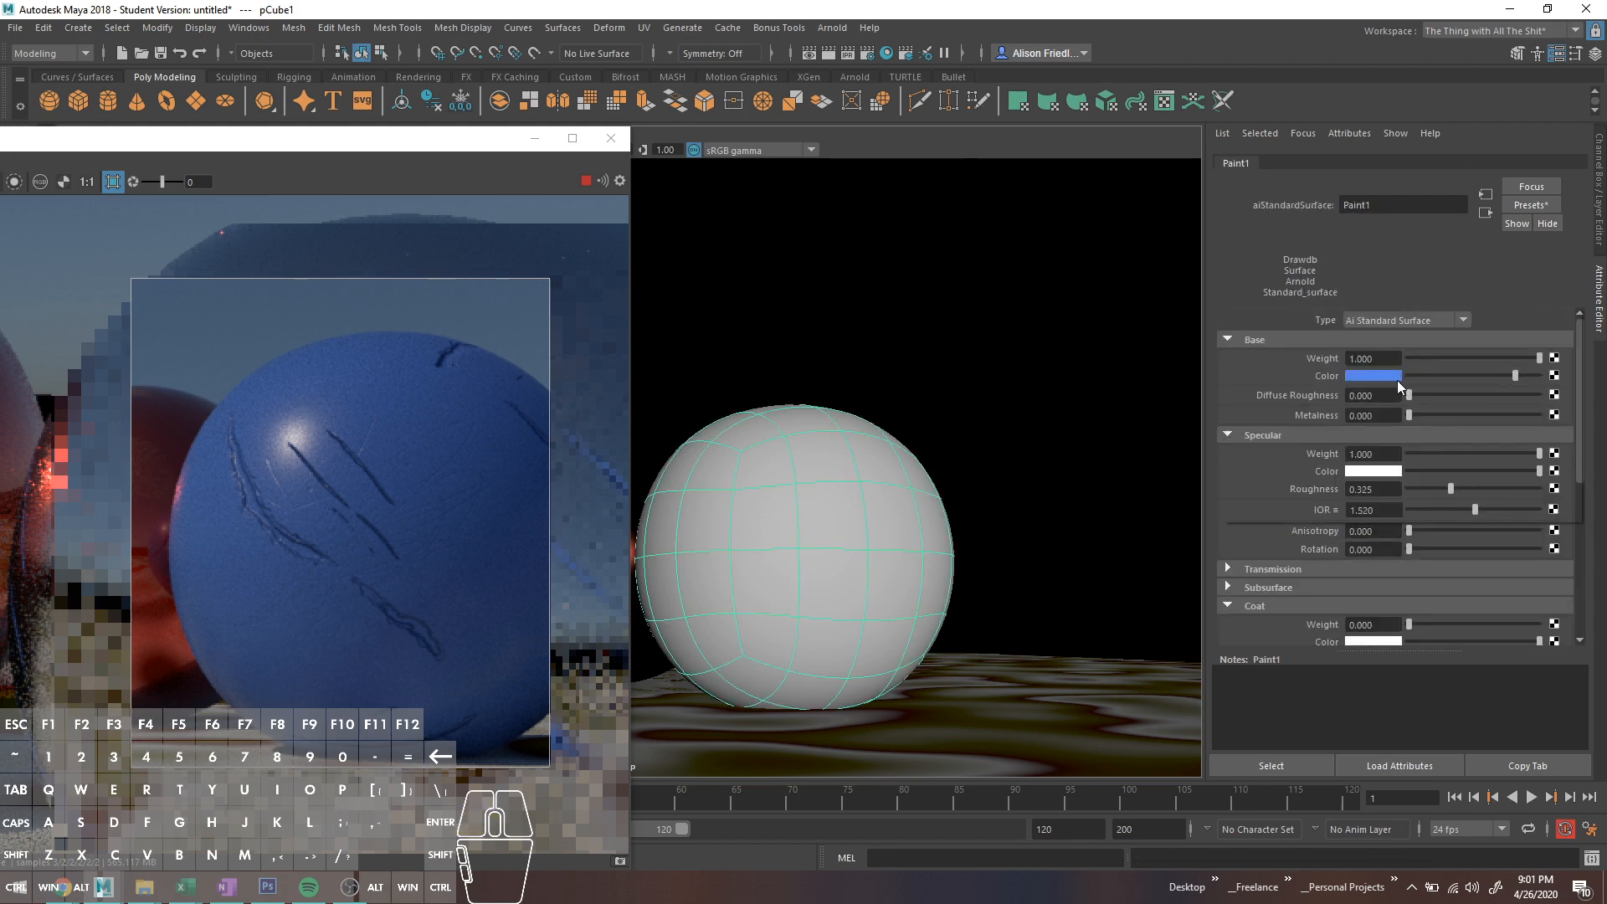
{"action": "left_click", "coordinate": [1370, 343]}
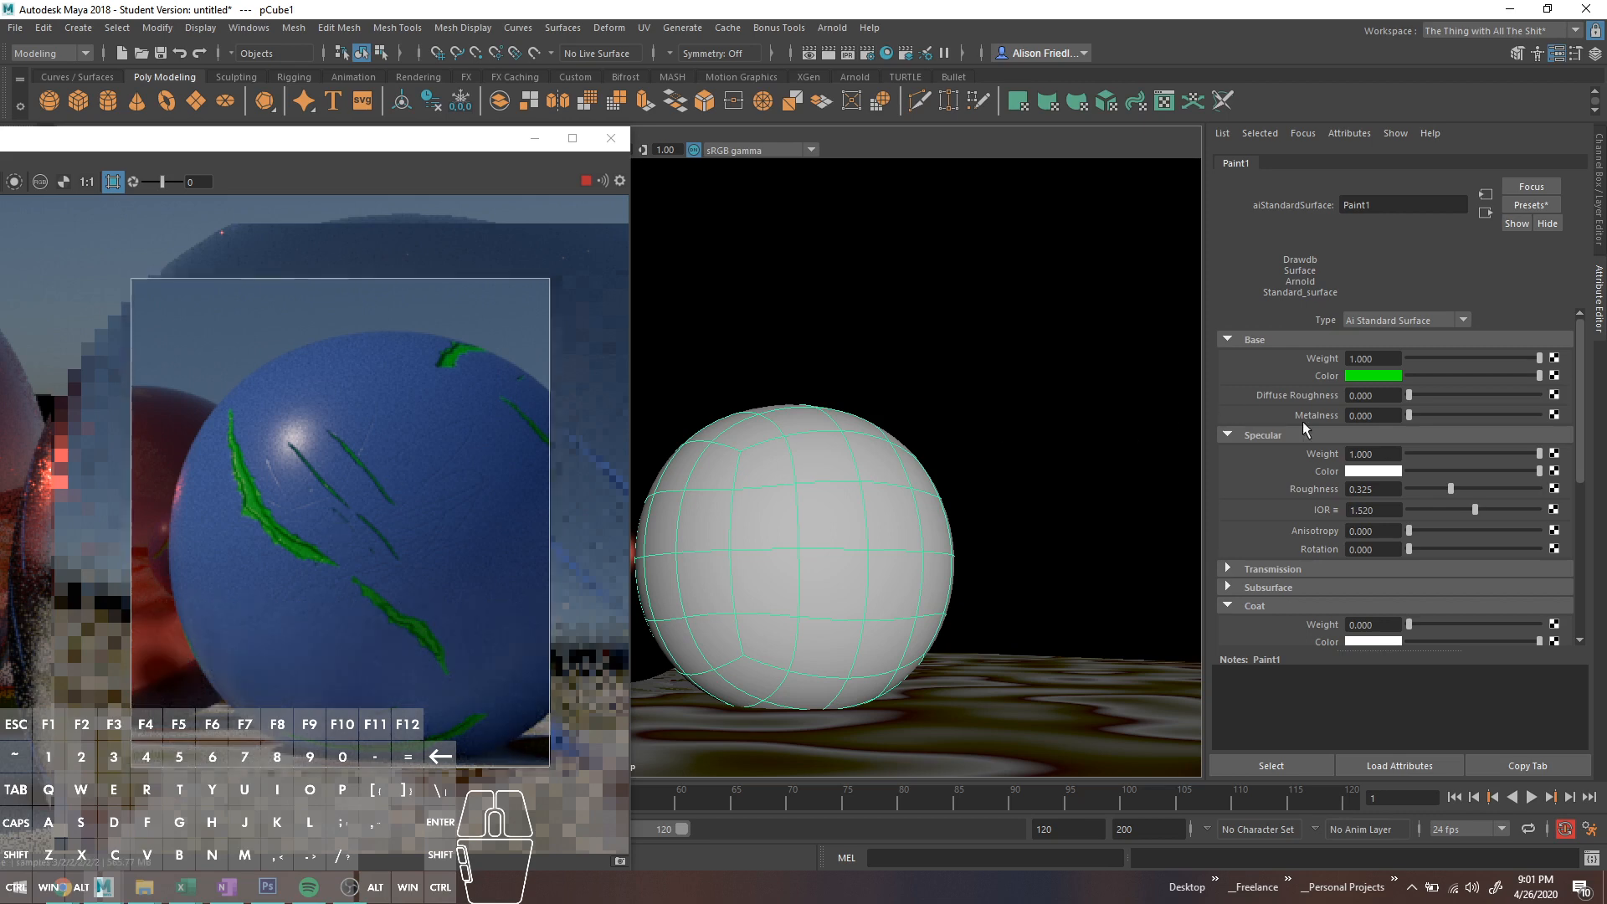
{"action": "left_click", "coordinate": [1373, 375]}
Step: Reopen the Hypershade, widen its window and show the materials
{"action": "left_click", "coordinate": [881, 53]}
{"action": "left_click_drag", "start_coordinate": [847, 288], "coordinate": [1086, 288]}
{"action": "left_click", "coordinate": [163, 165]}
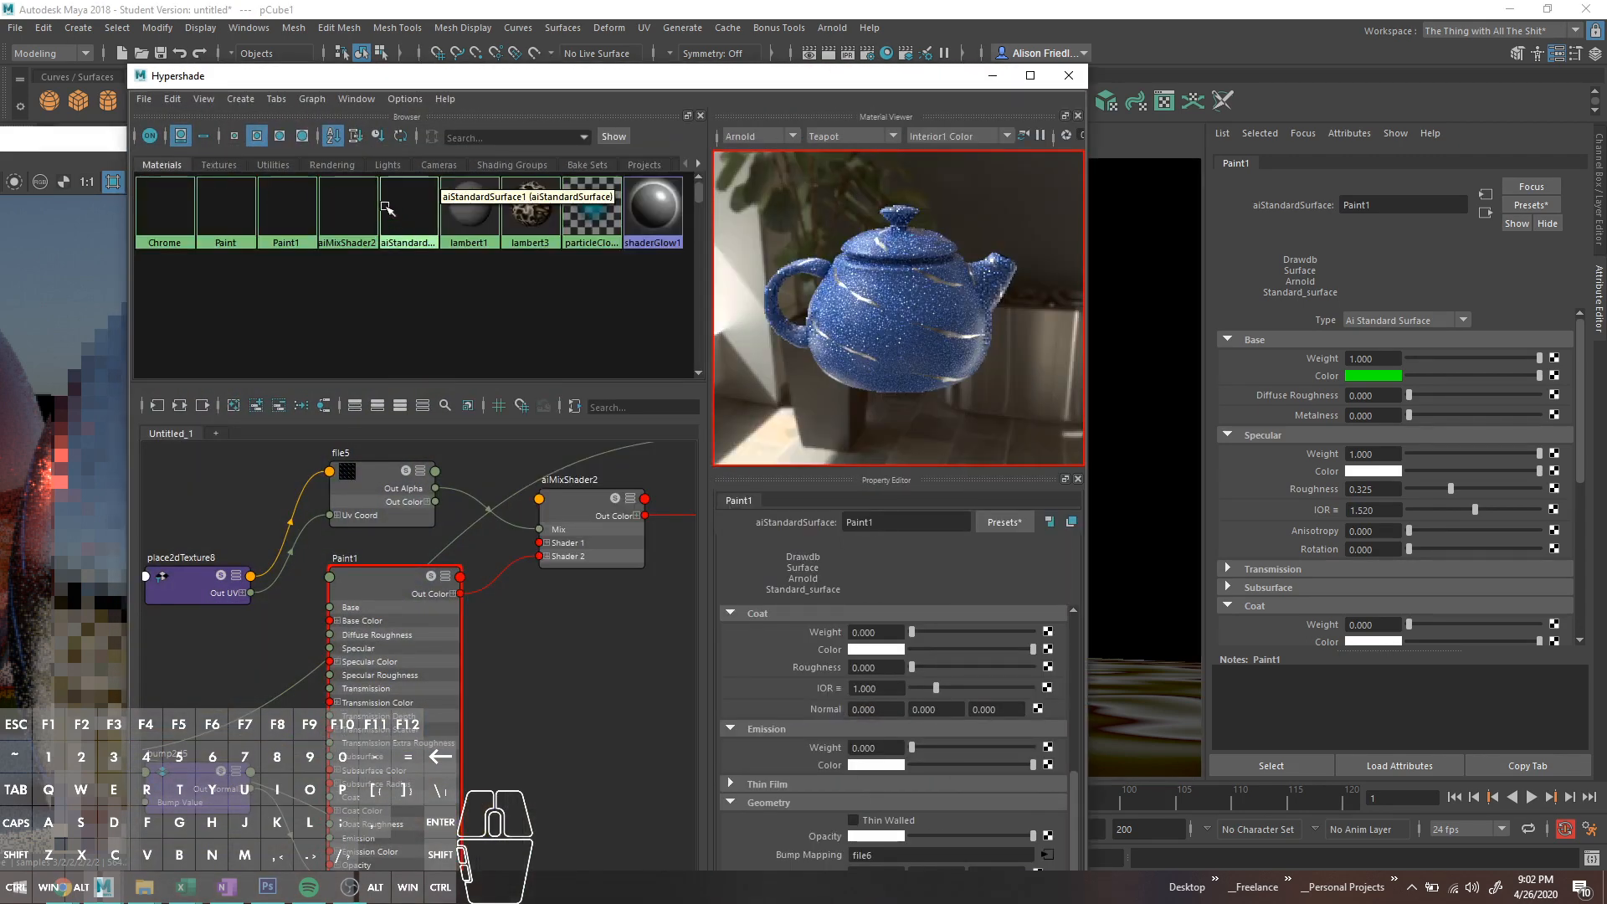
Step: Compare the attributes of the Chrome and Paint materials by switching between them
{"action": "left_click", "coordinate": [175, 215]}
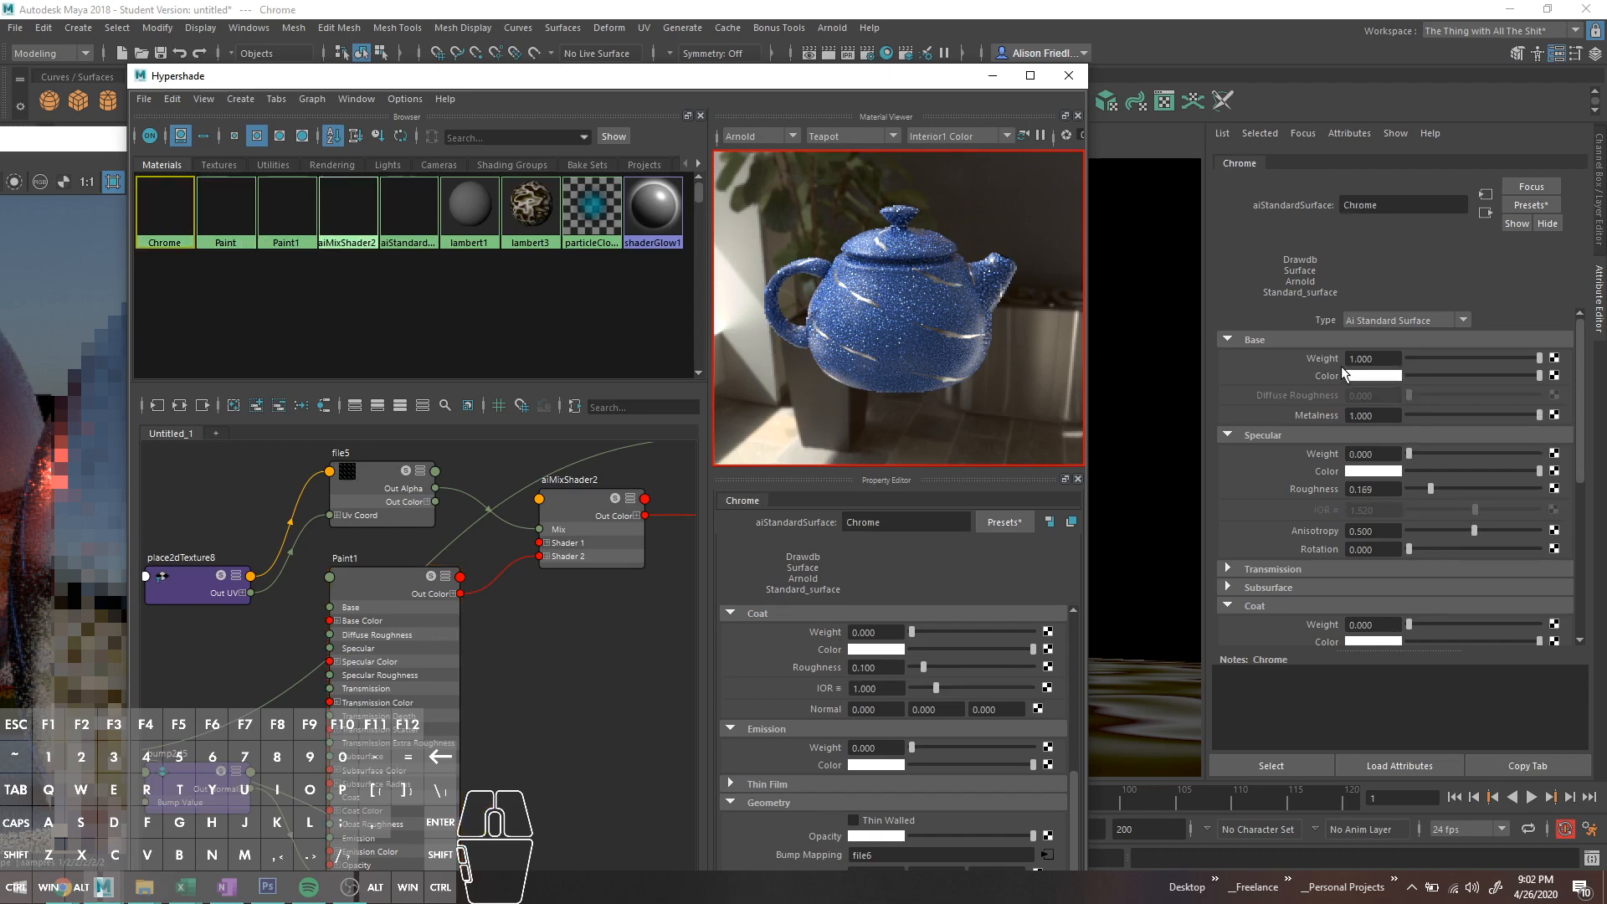
{"action": "left_click", "coordinate": [233, 196]}
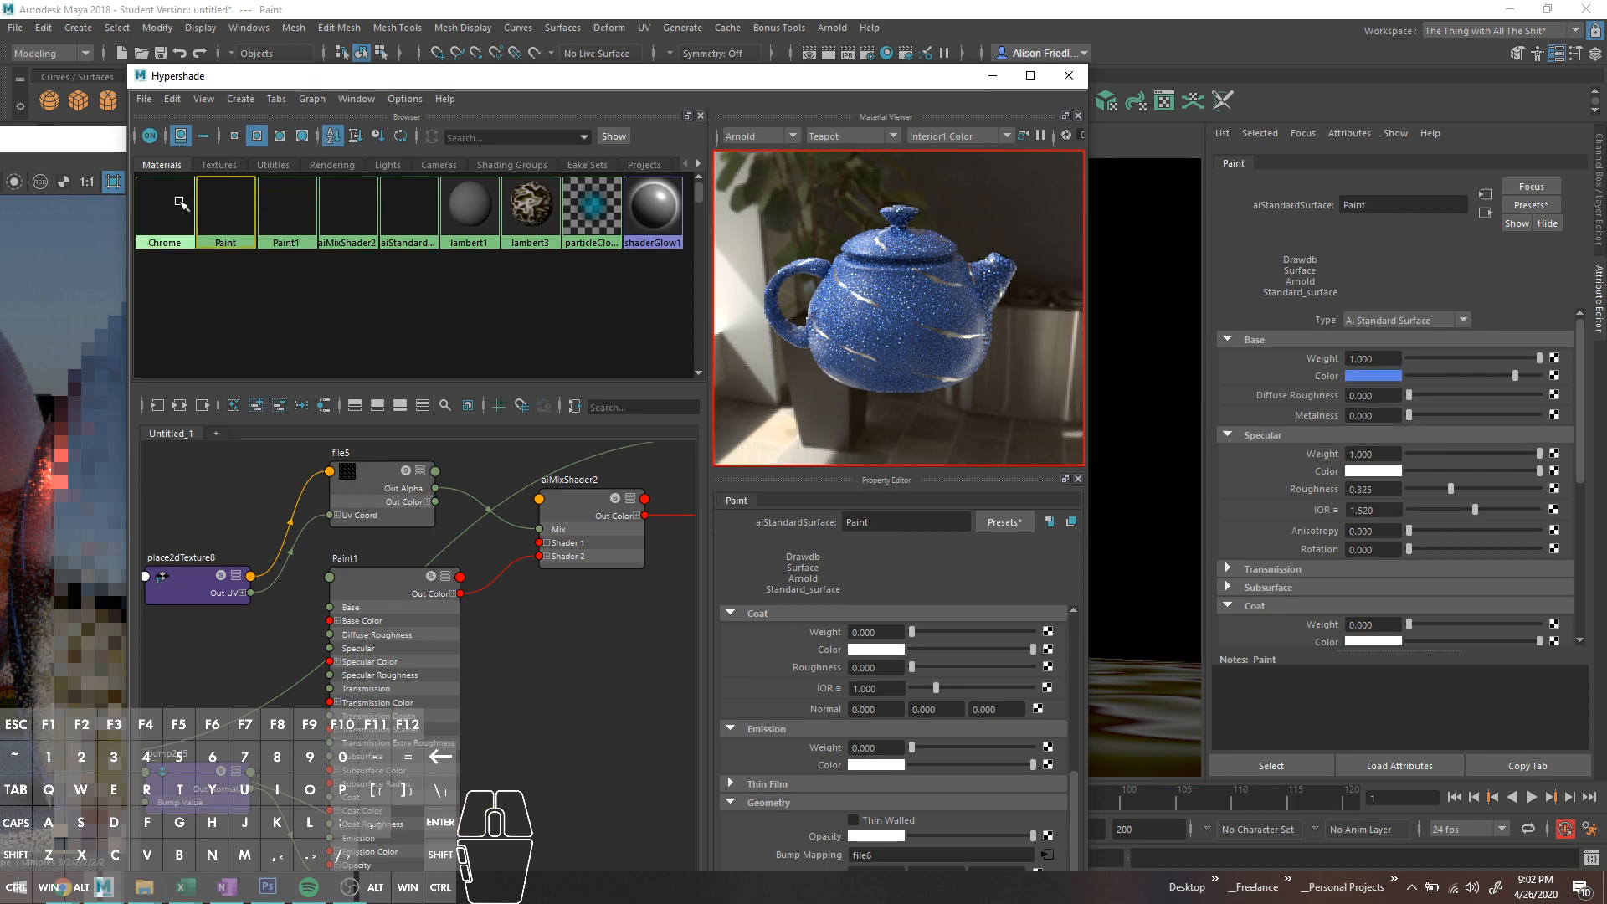
{"action": "left_click", "coordinate": [180, 203]}
{"action": "left_click", "coordinate": [241, 237]}
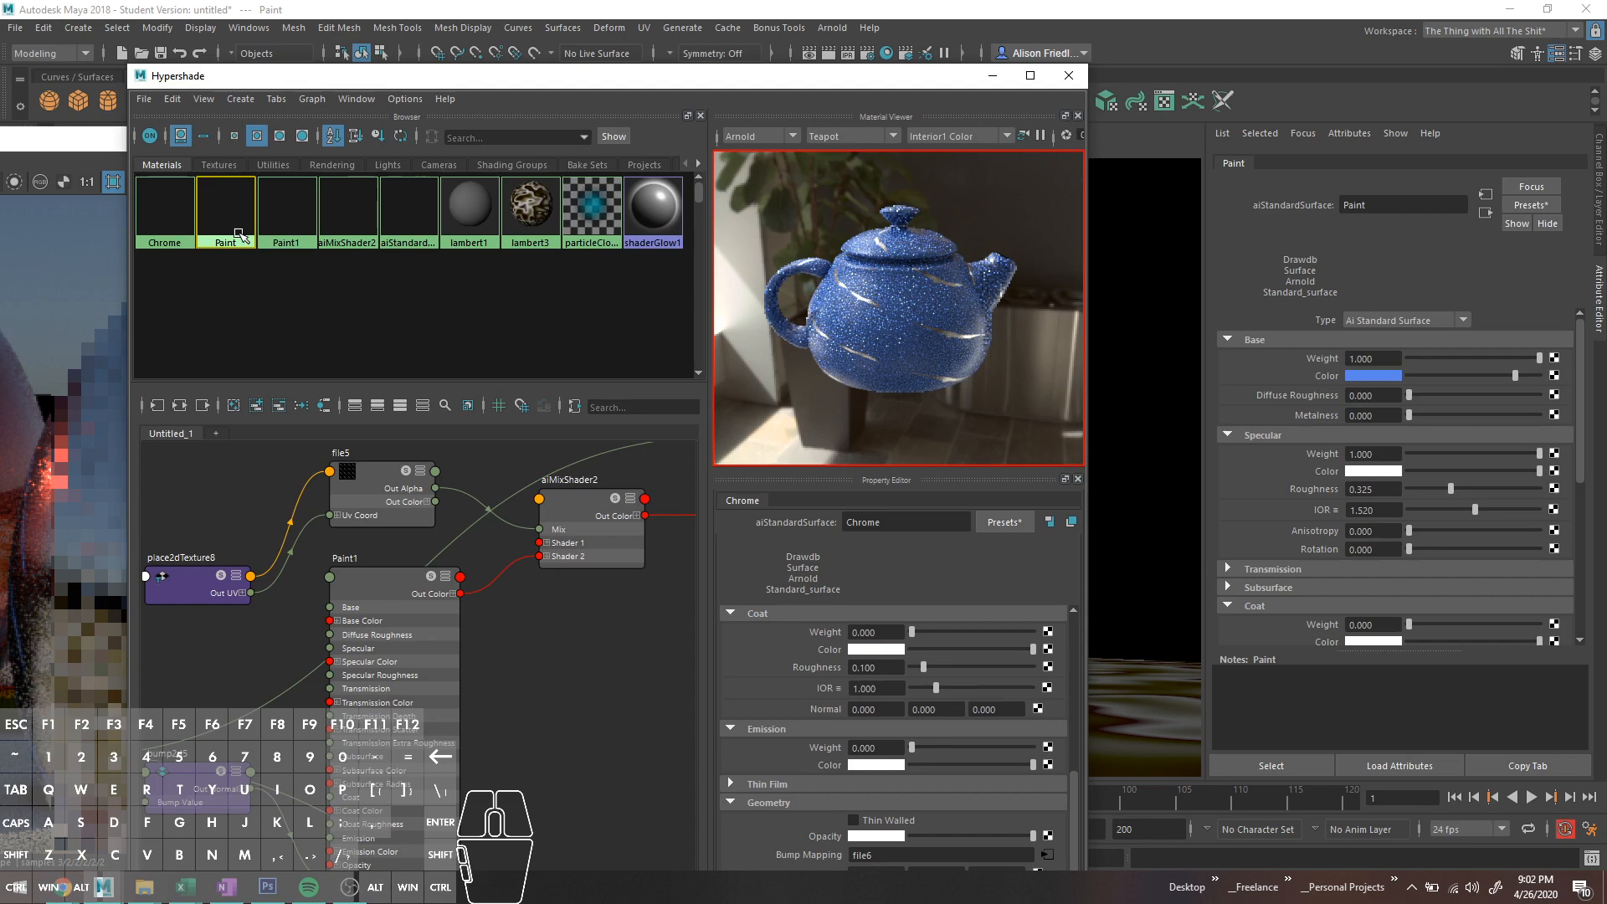
{"action": "left_click", "coordinate": [217, 224]}
{"action": "left_click", "coordinate": [173, 220]}
{"action": "left_click", "coordinate": [206, 224]}
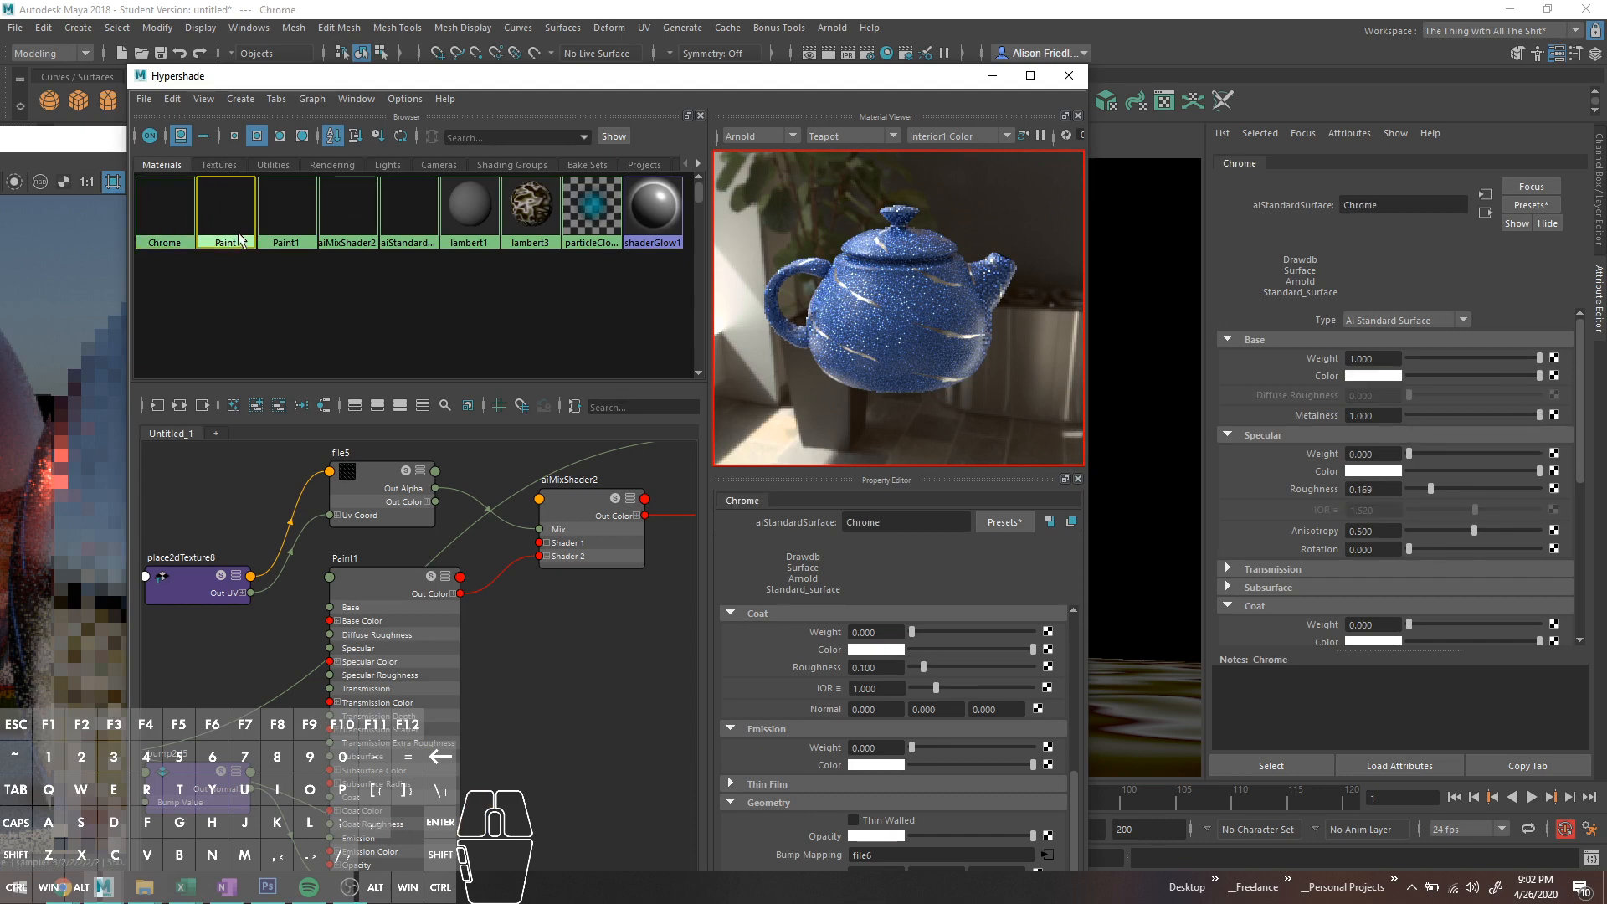
Step: Review the specular and coat settings of the Chrome and Paint materials in turn, and minimize the Hypershade
{"action": "left_click", "coordinate": [185, 222]}
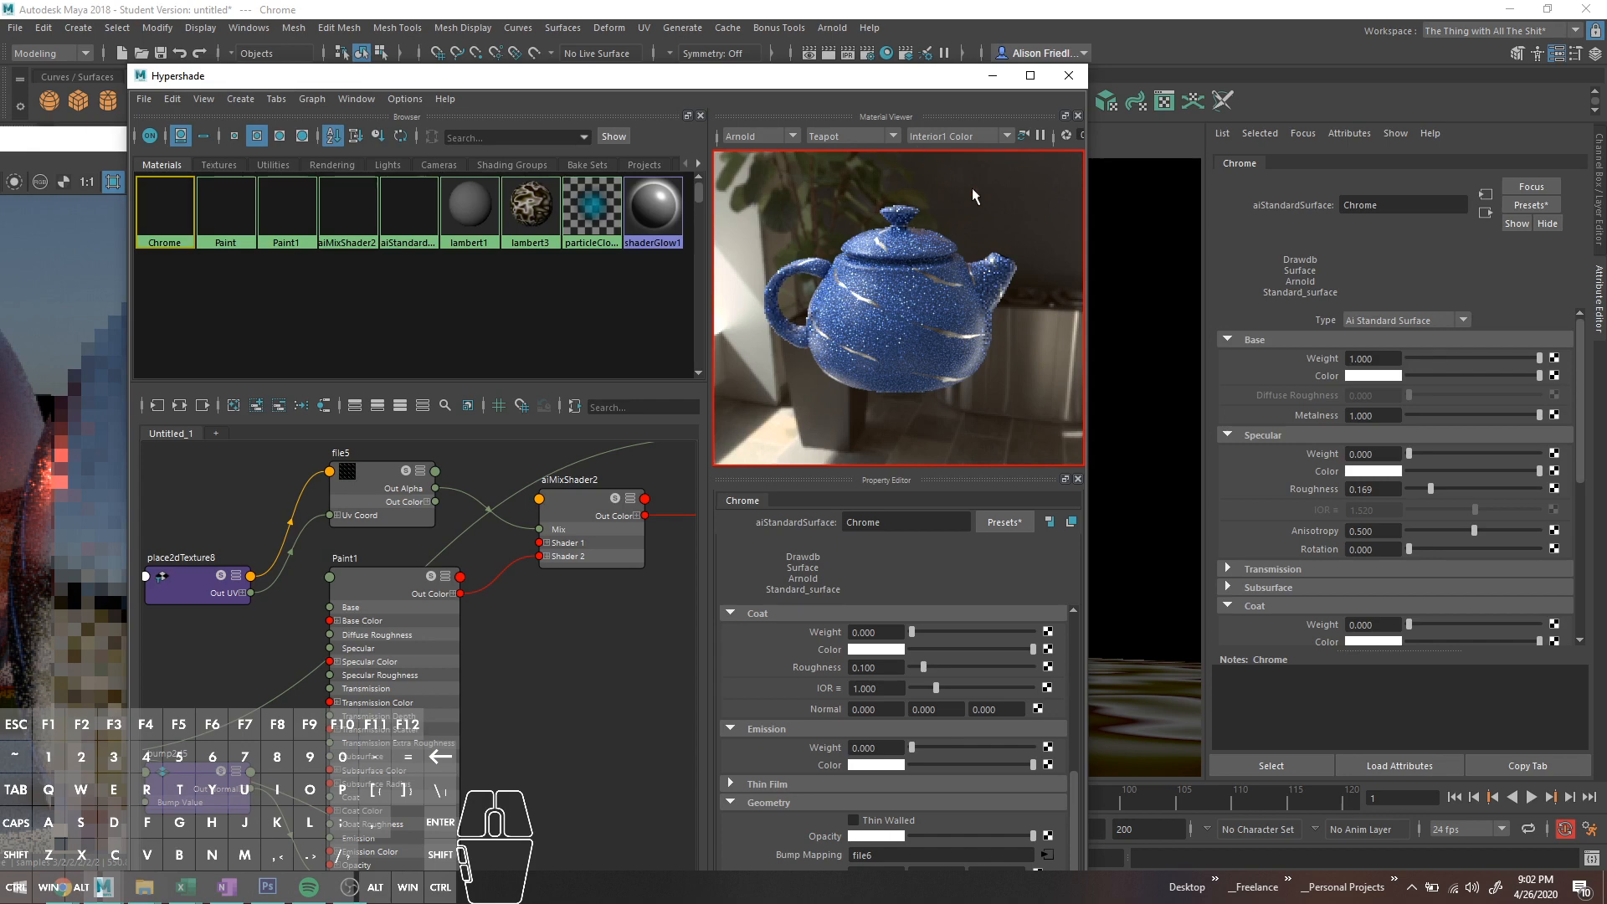
{"action": "scroll", "coordinate": [1473, 449], "scroll_direction": "down", "scroll_amount": 3}
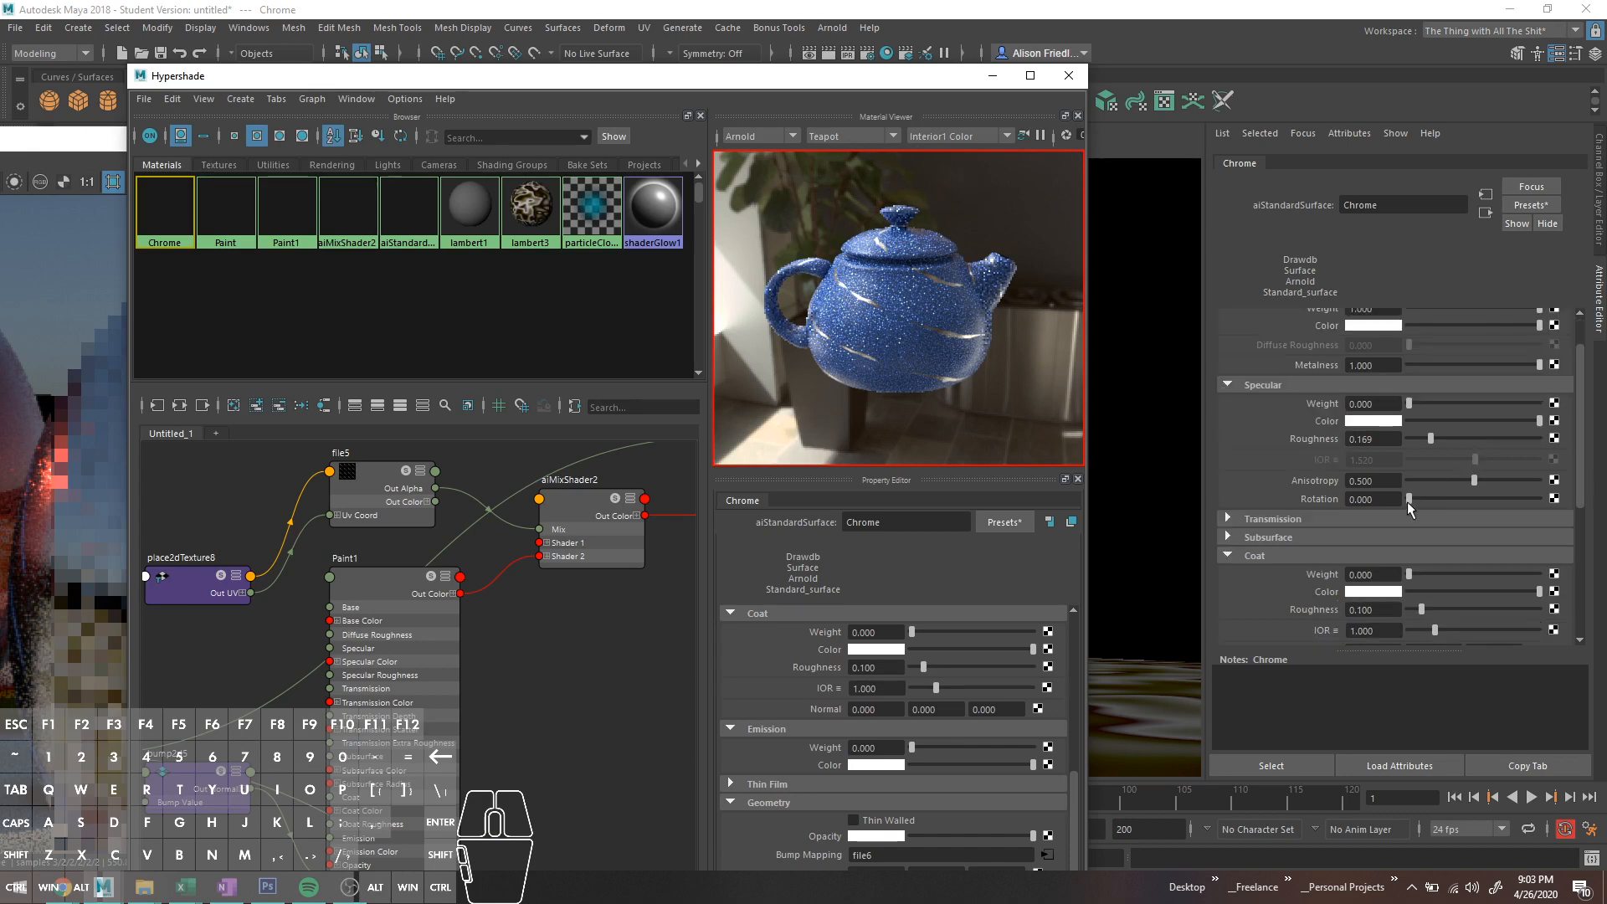
{"action": "left_click", "coordinate": [200, 203]}
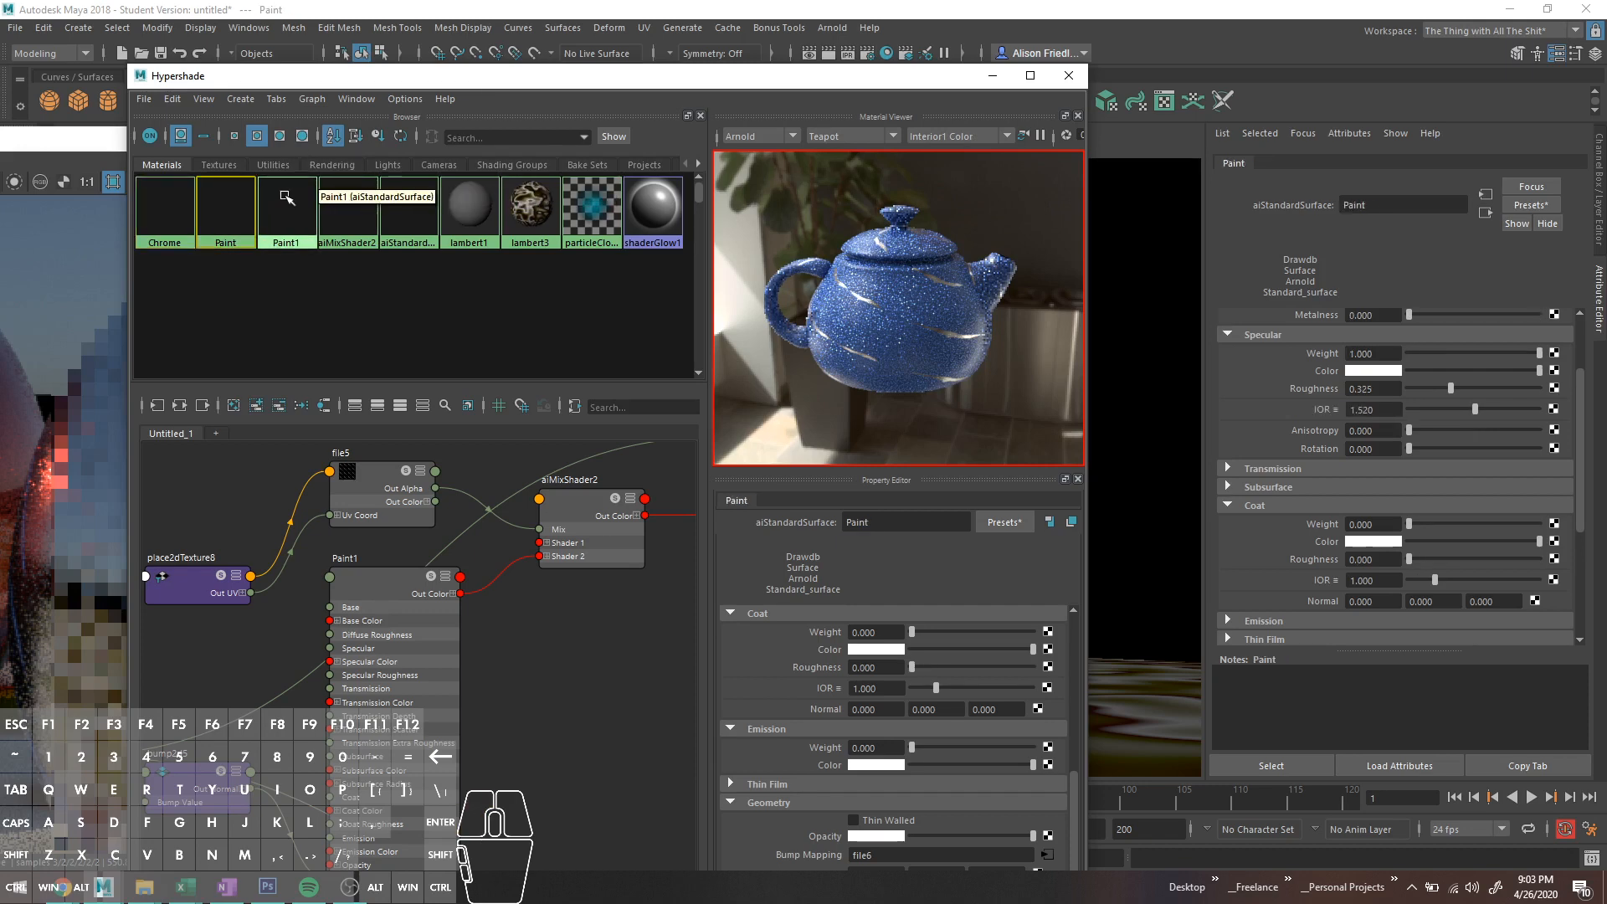
{"action": "left_click", "coordinate": [181, 205]}
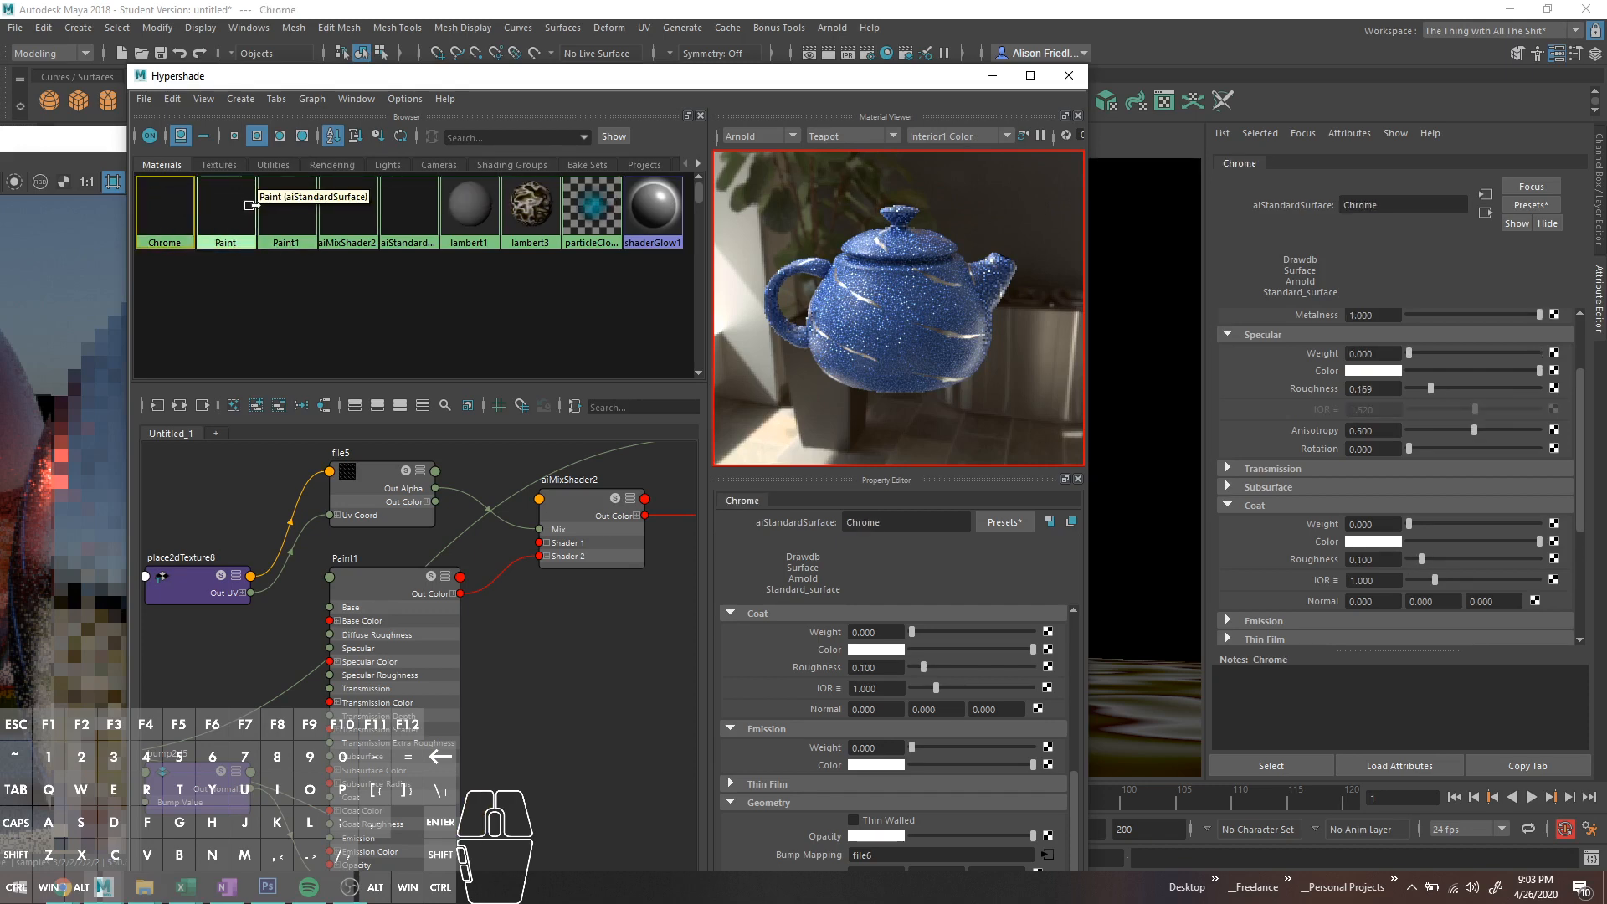
{"action": "left_click", "coordinate": [245, 206]}
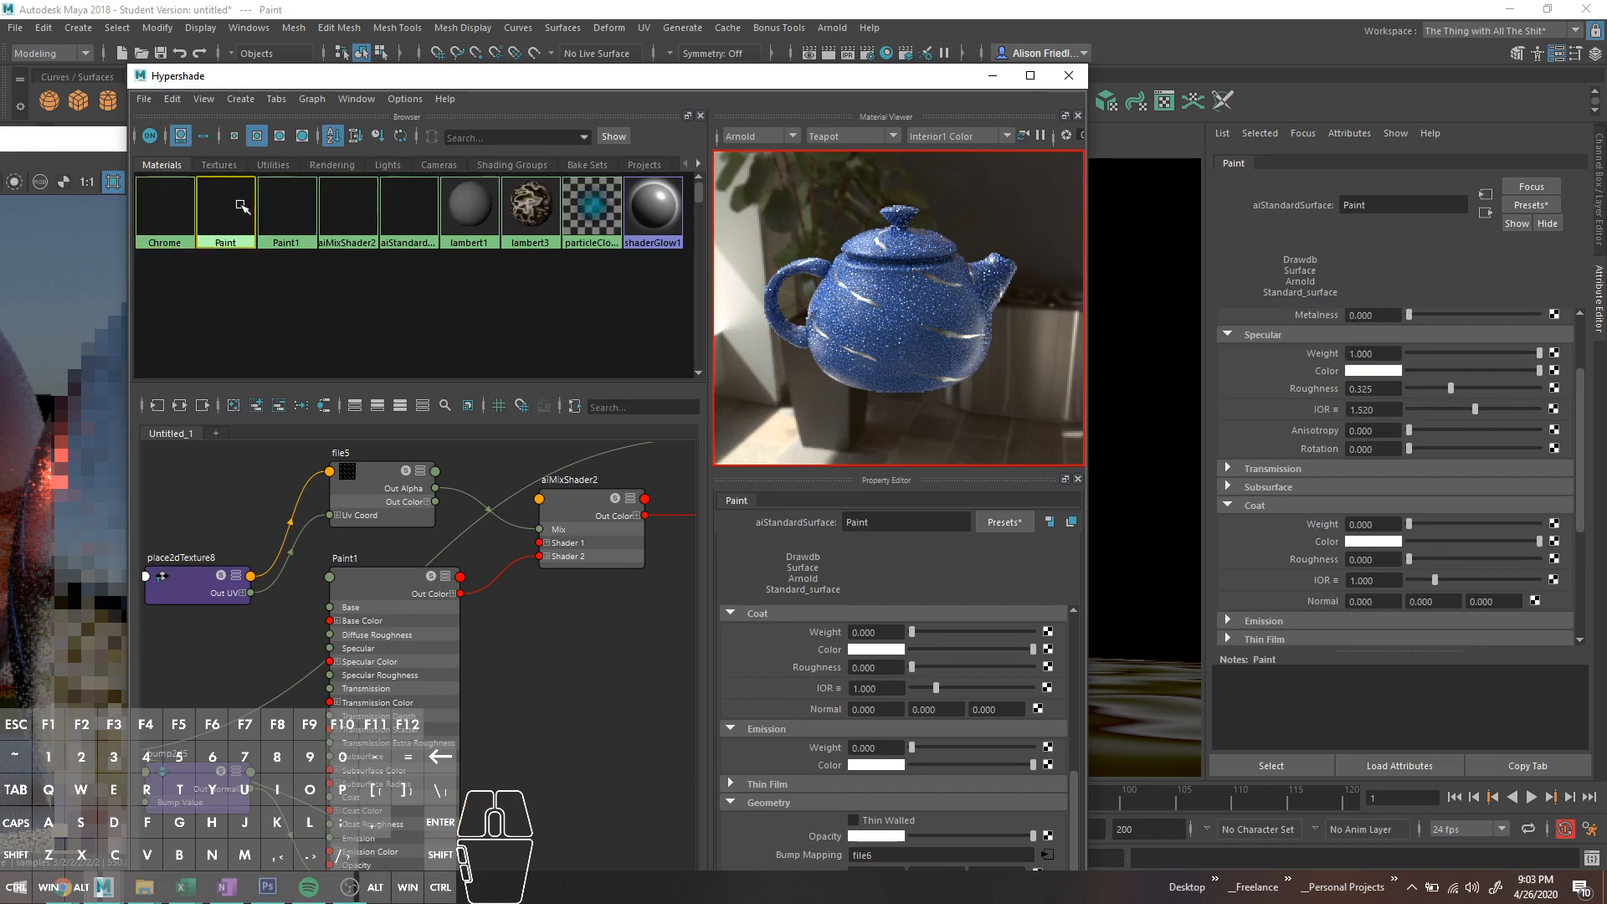
{"action": "left_click", "coordinate": [990, 77]}
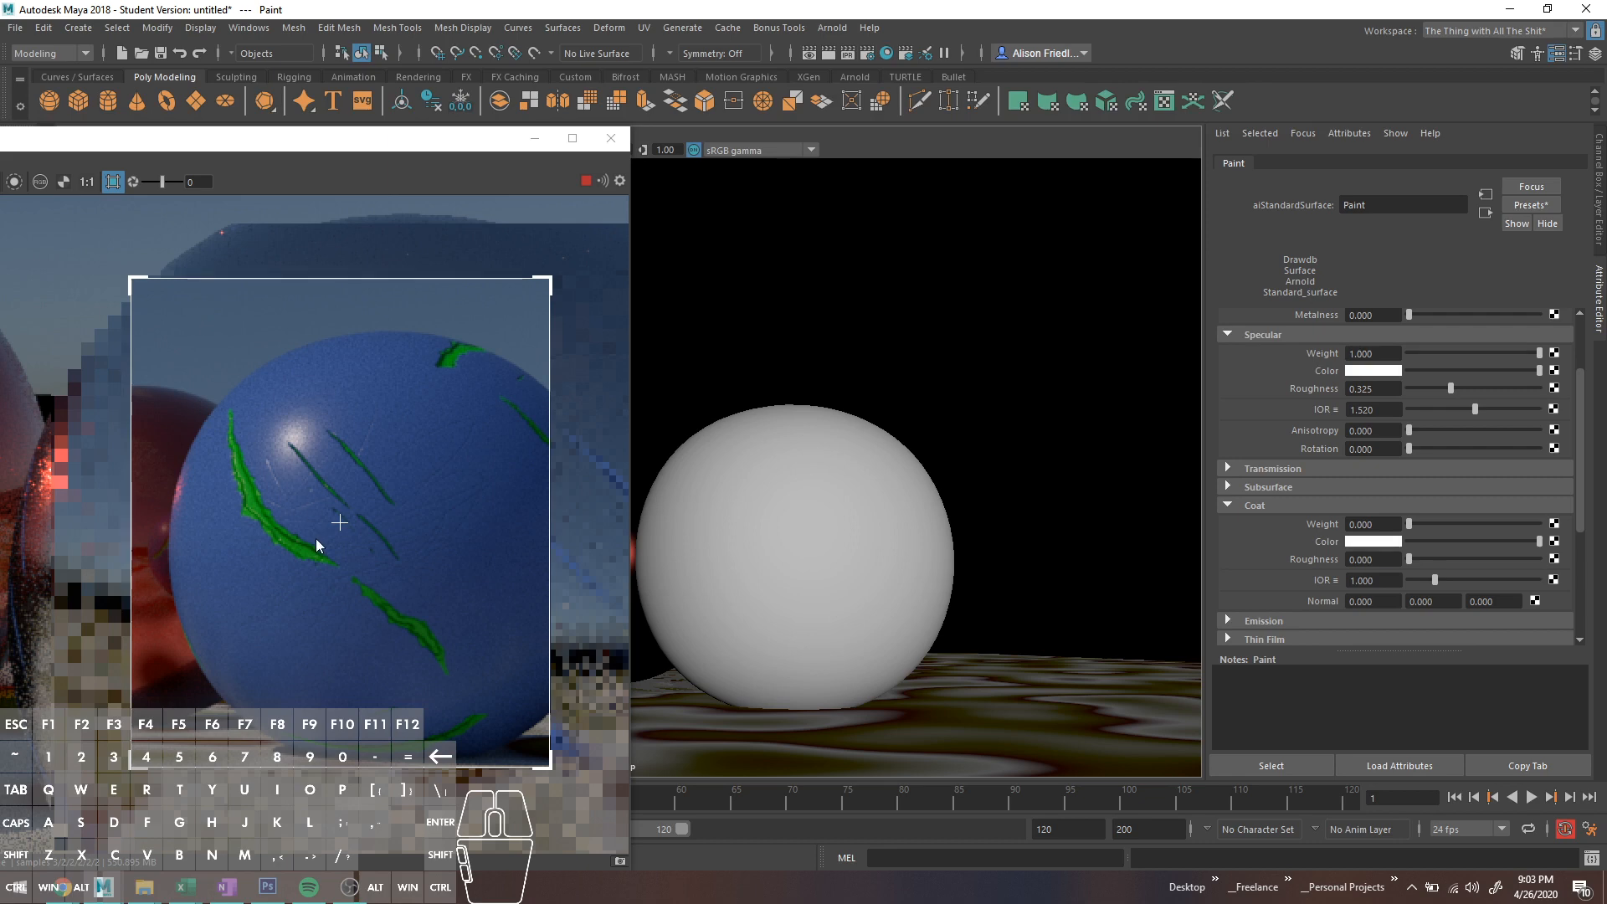
Step: Switch to Photoshop, hide Group 3's Color Overlay to inspect the gray scratches behind the black mask, and return to Maya
{"action": "left_click", "coordinate": [278, 892]}
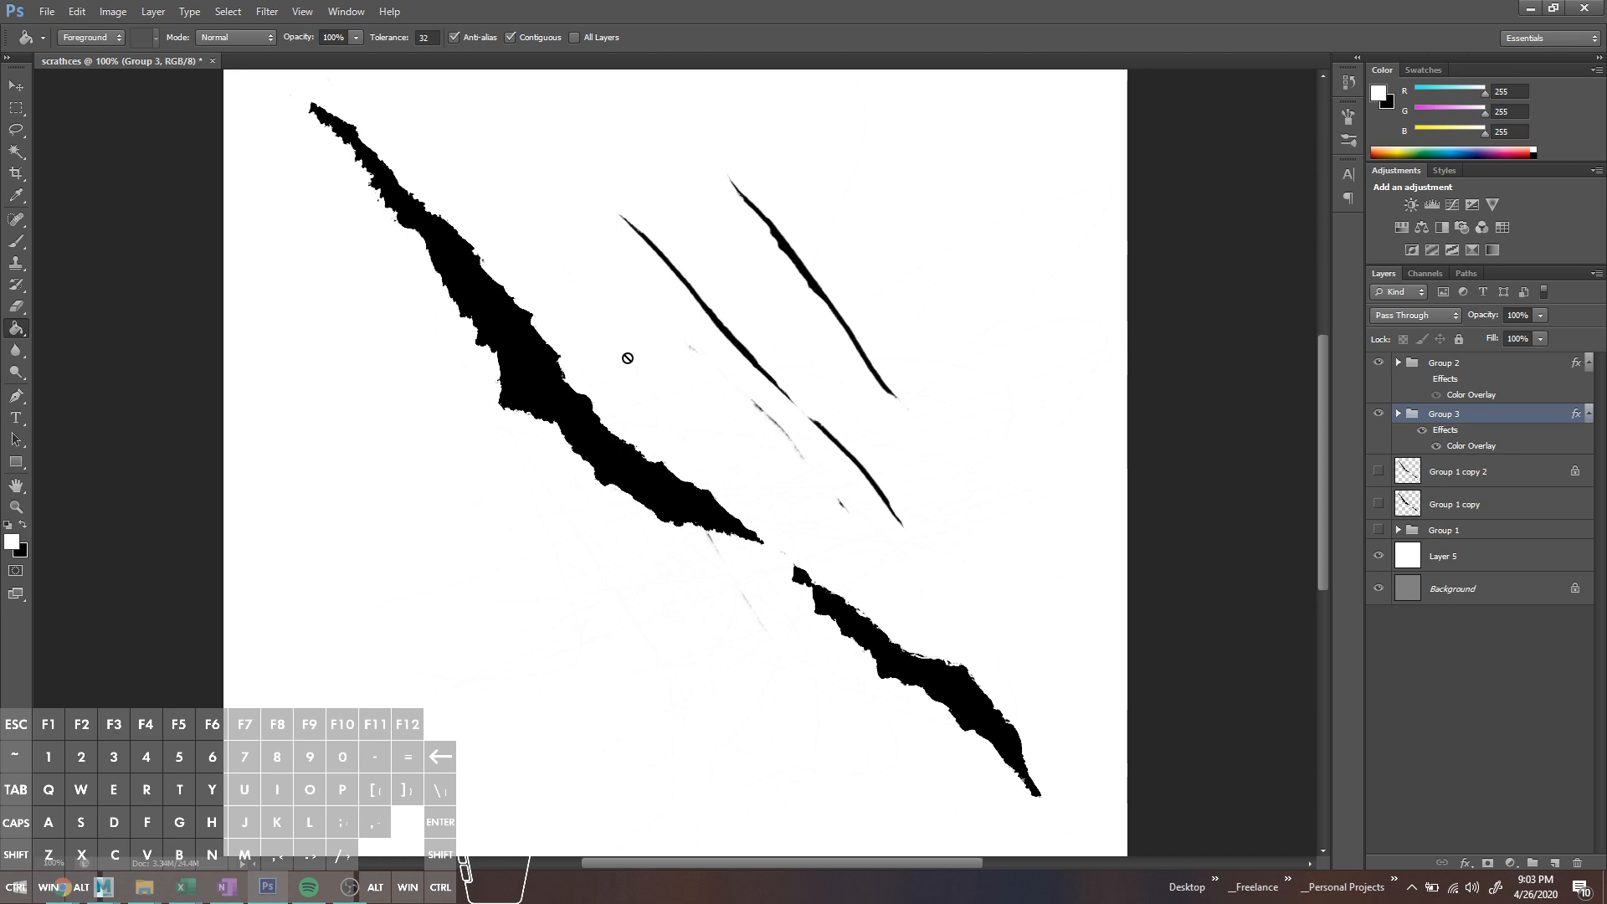
{"action": "left_click", "coordinate": [1378, 415]}
{"action": "left_click", "coordinate": [1378, 414]}
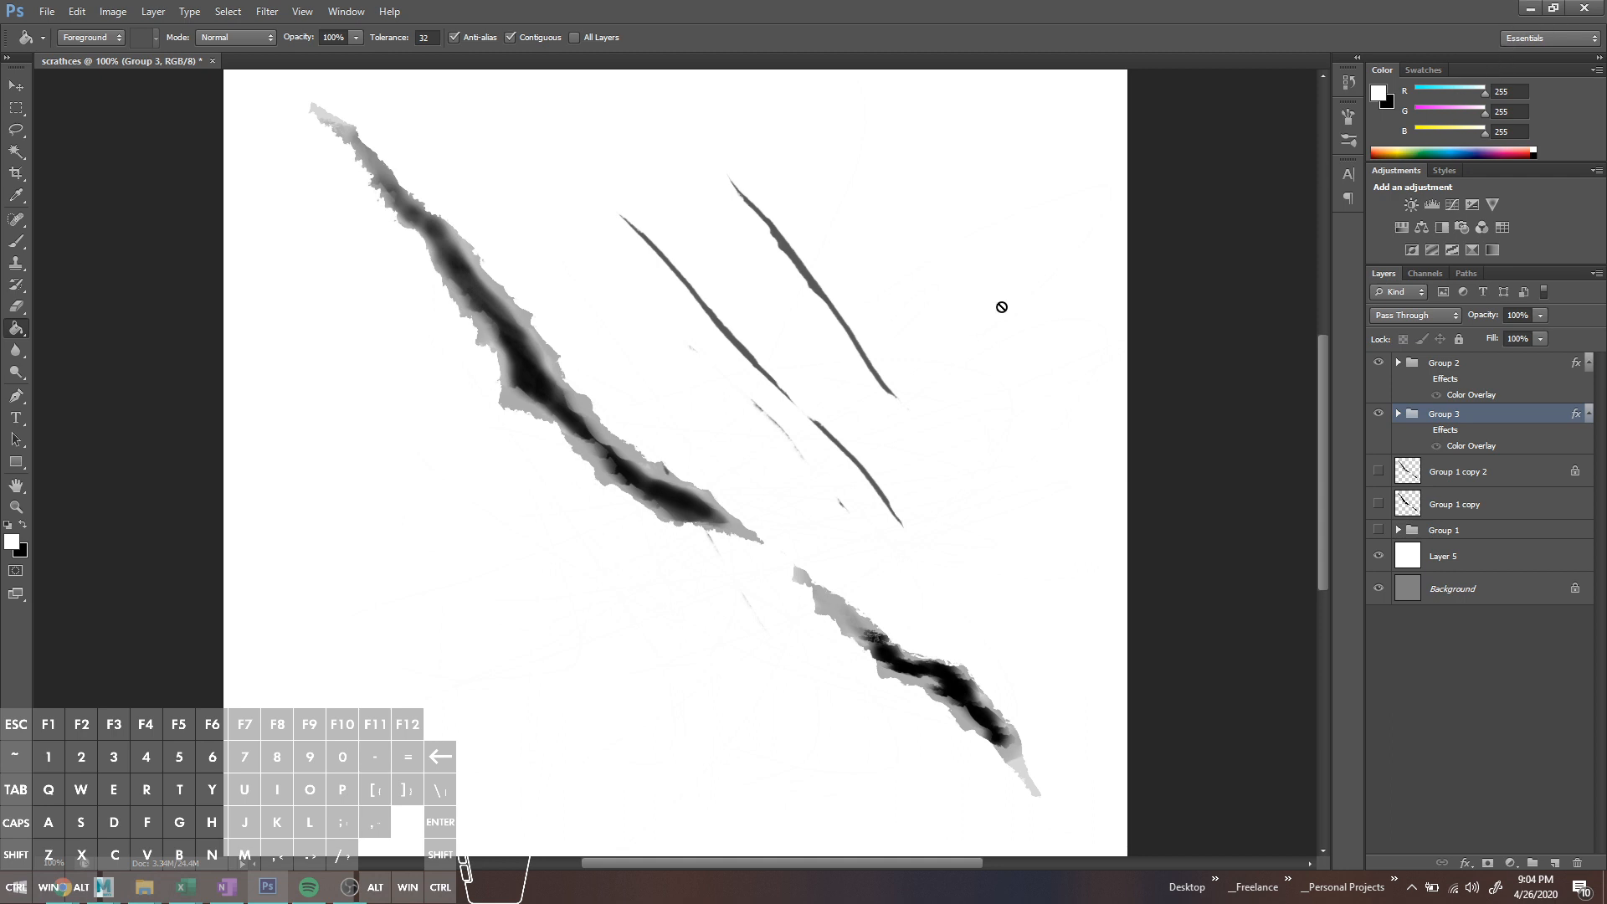
{"action": "left_click", "coordinate": [1528, 12]}
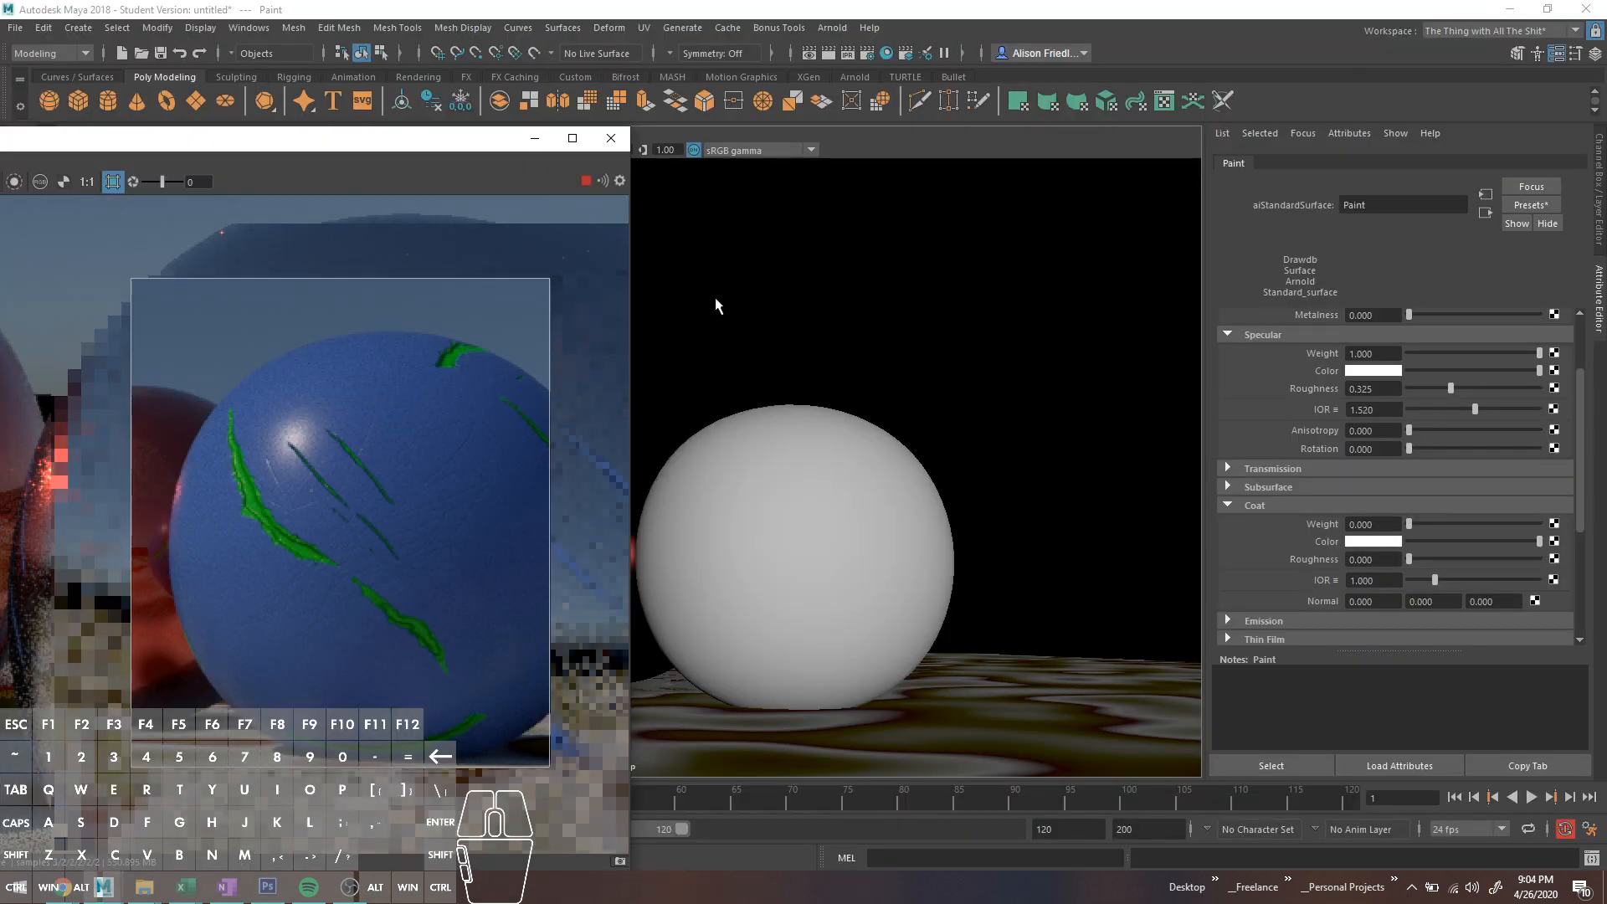